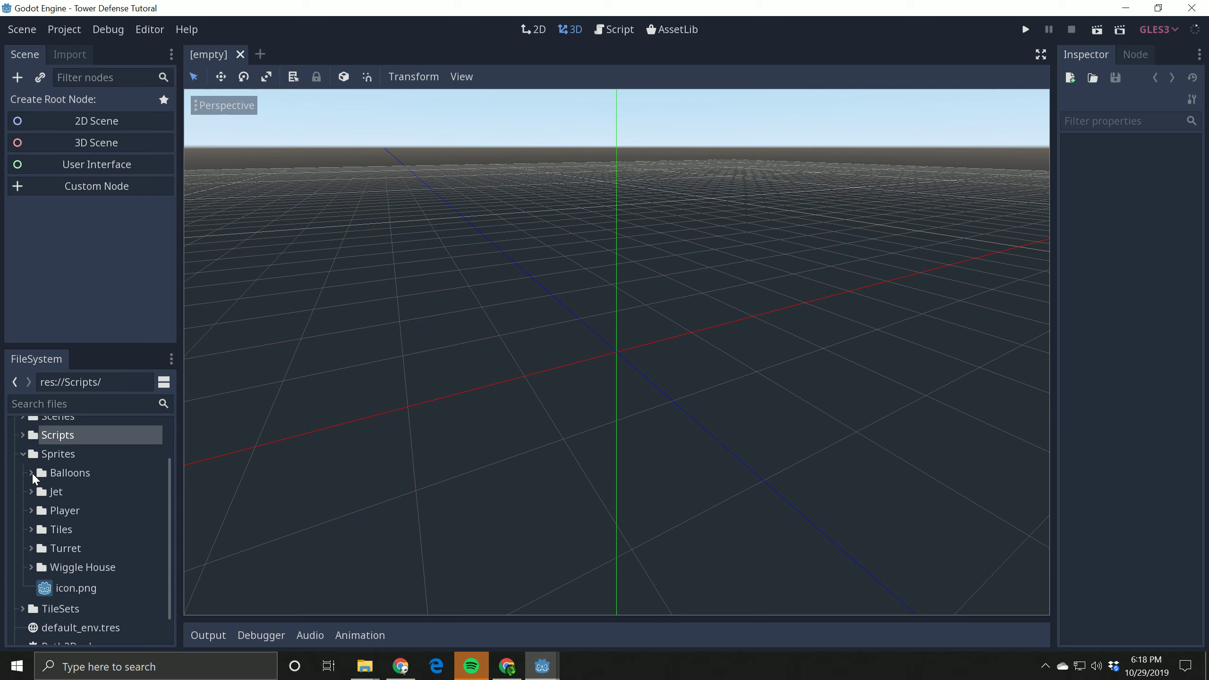
- Look through the Balloons, Jet, Player and Tiles folders inside the project's Sprites folder
left_click(32, 472)
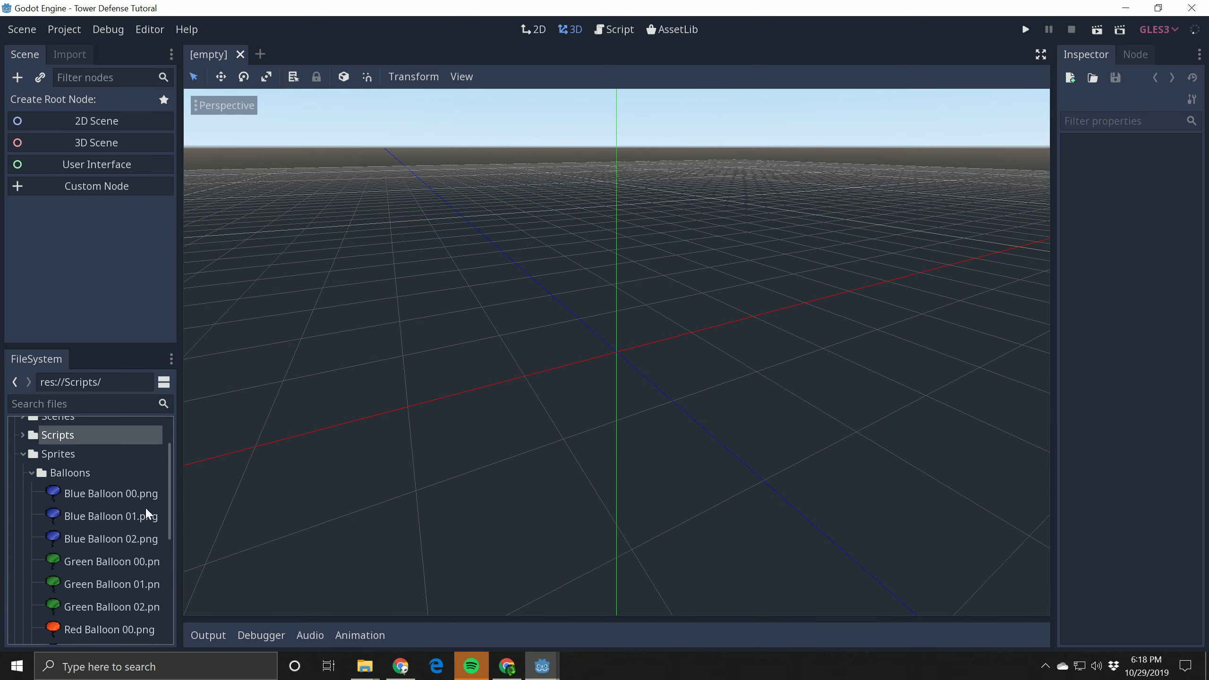
scroll(169, 512, "down", 3)
scroll(168, 511, "up", 2)
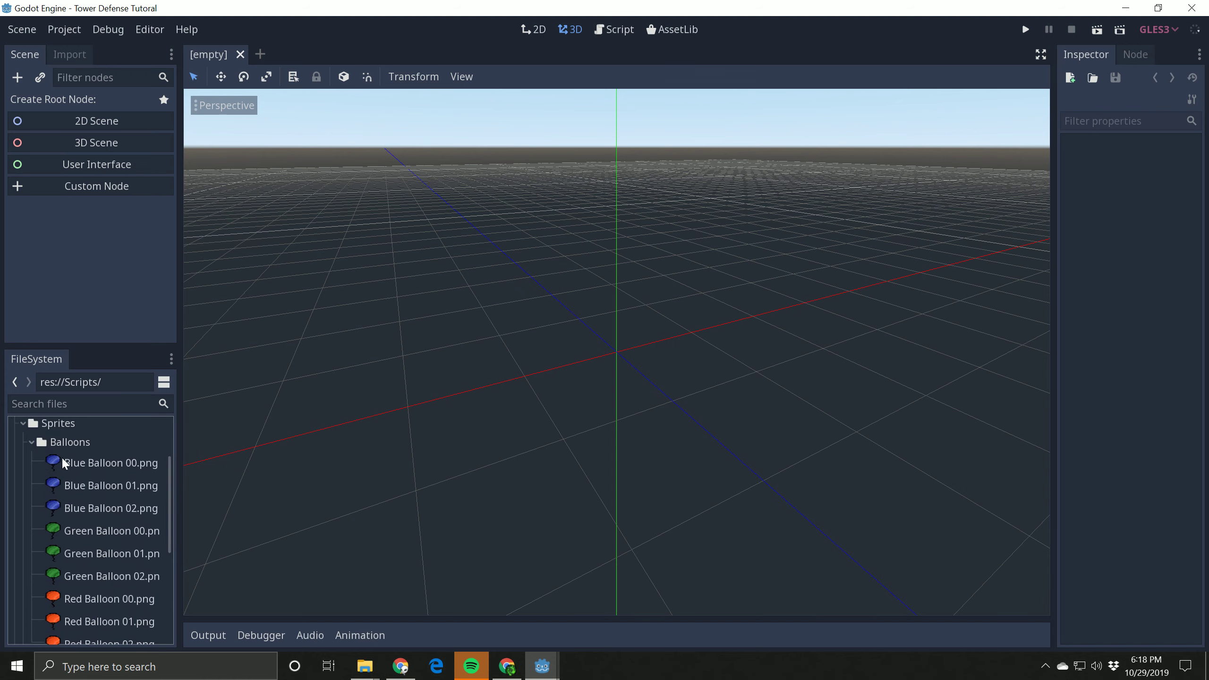
left_click(31, 443)
left_click(31, 472)
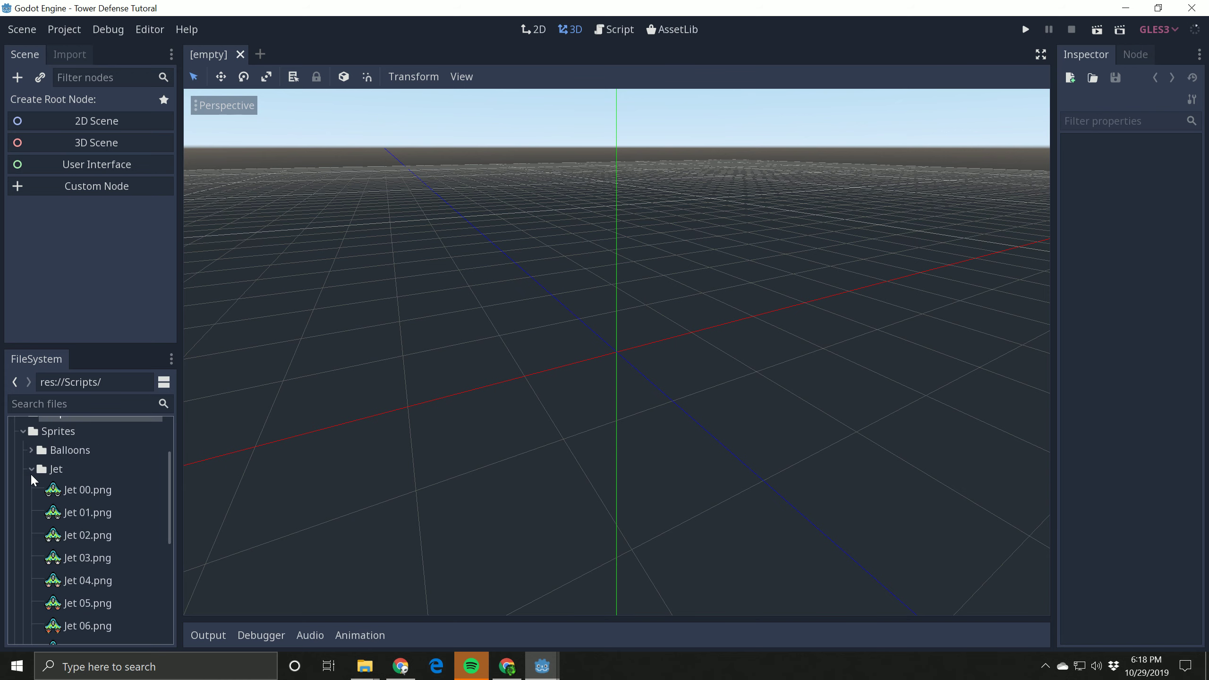
left_click(30, 473)
left_click(31, 489)
left_click(32, 489)
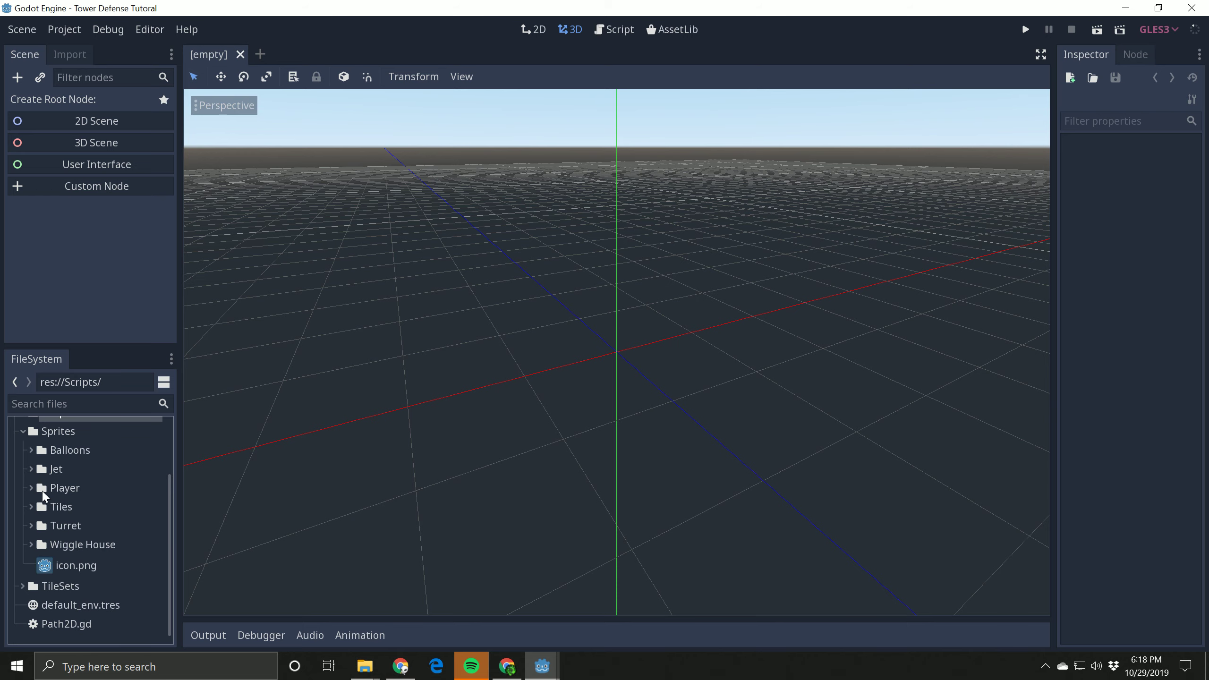
left_click(31, 507)
left_click(32, 507)
- Switch to Chrome, open the Tower Defense Assets link in a new tab, and view its download options before closing it
left_click_drag(0, 278, 724, 46)
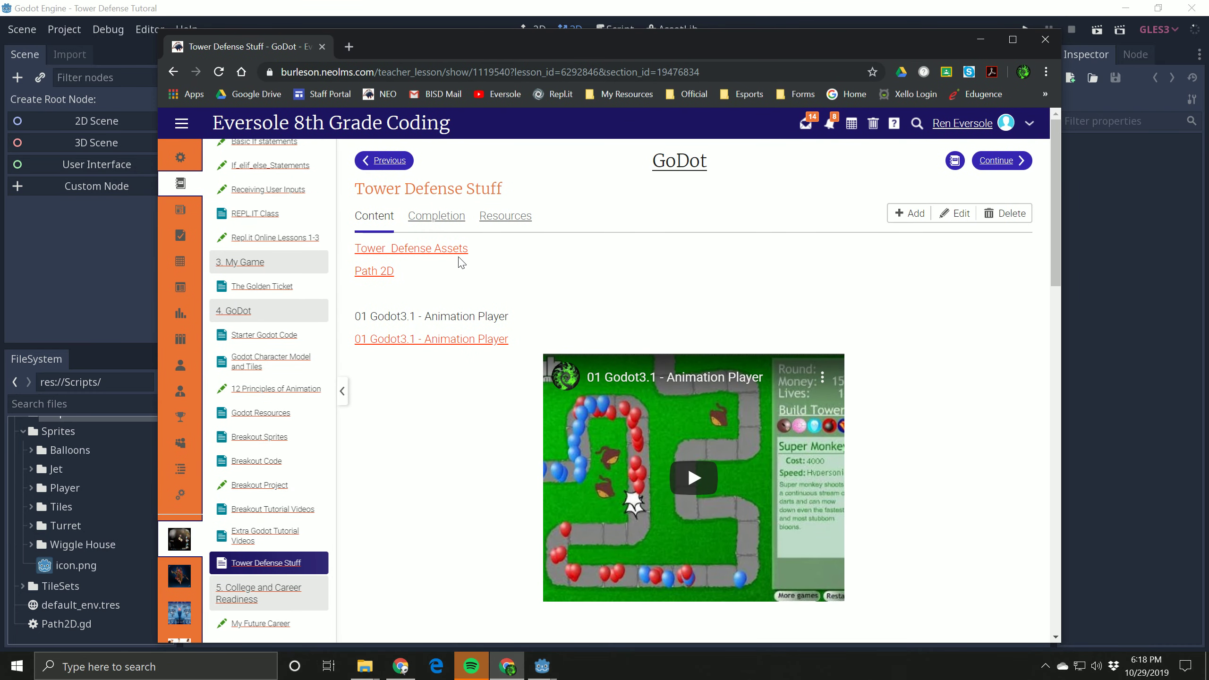
right_click(447, 250)
left_click(476, 257)
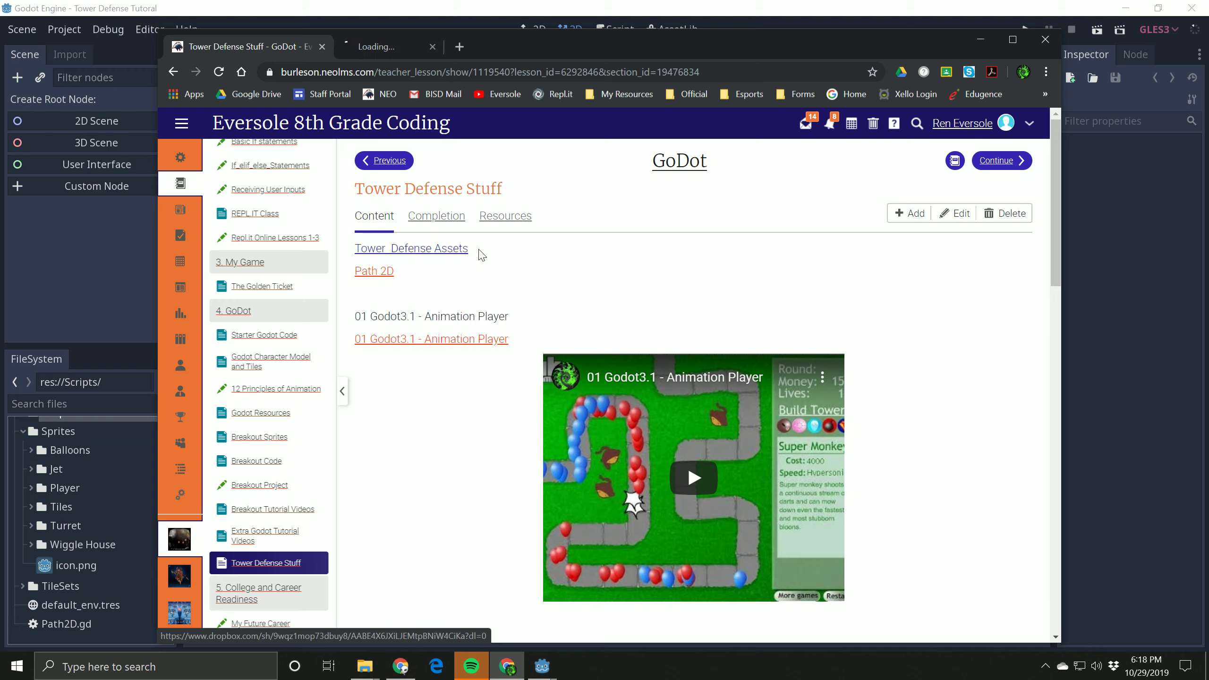
left_click(407, 45)
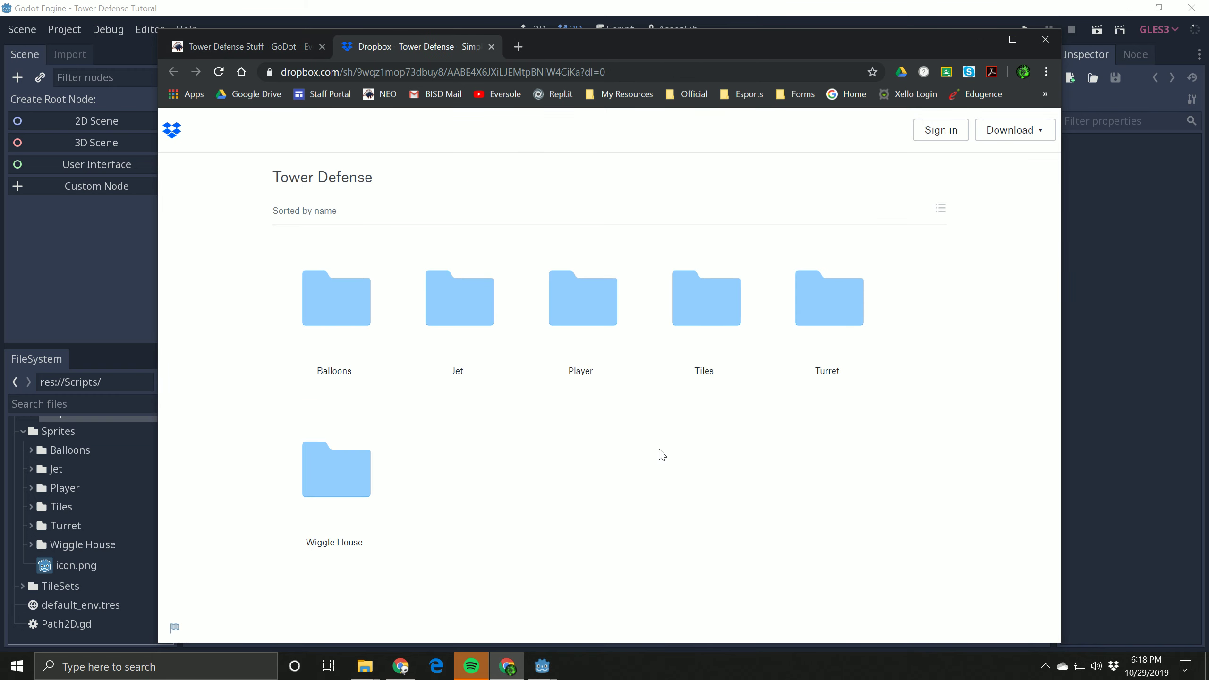
left_click(1042, 134)
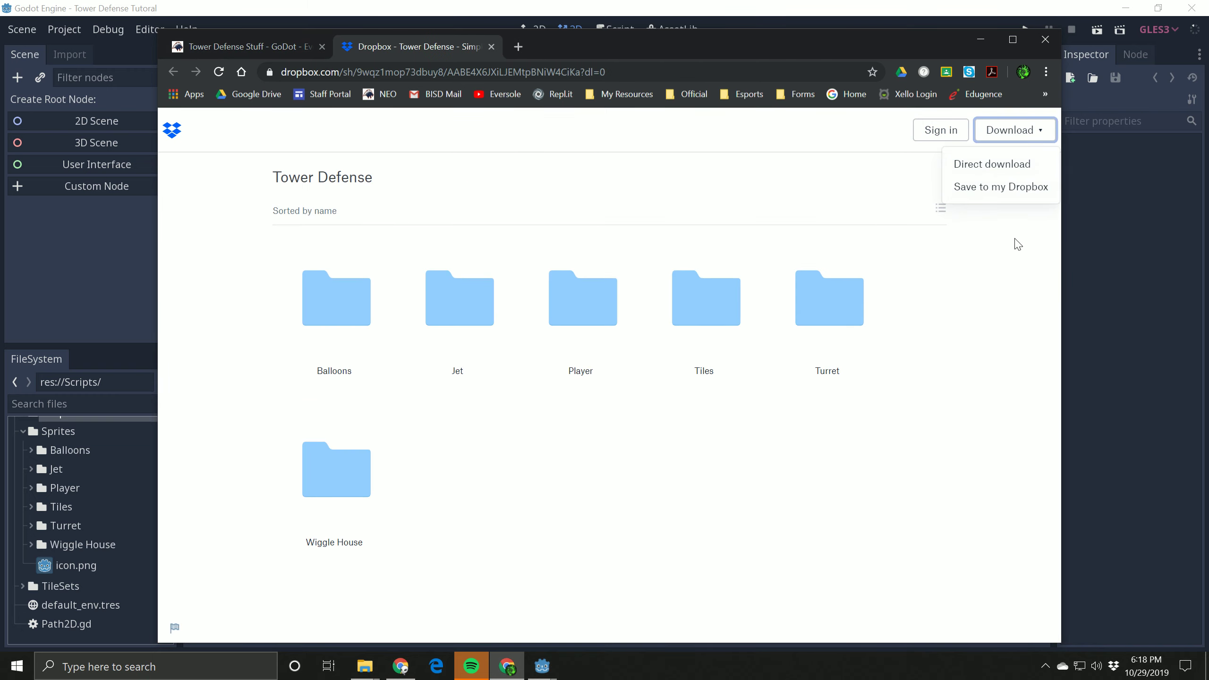
left_click(492, 46)
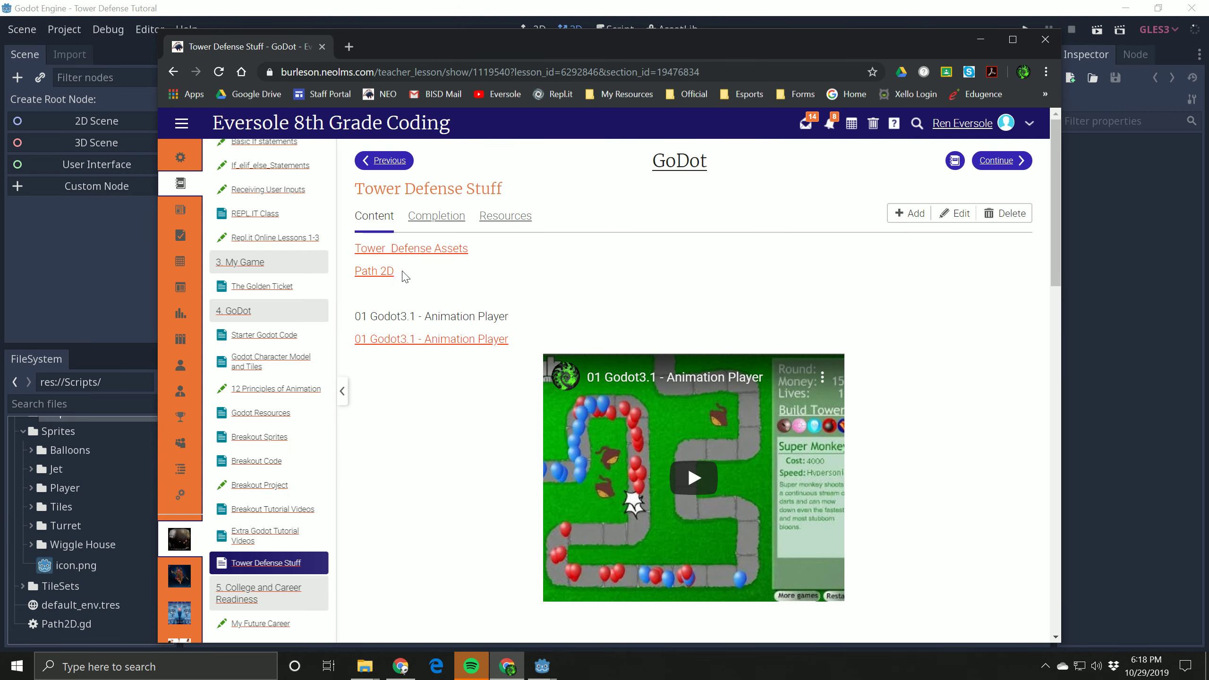
- Open the Path 2D link from the lesson page in a new tab, view it, and close it
right_click(374, 281)
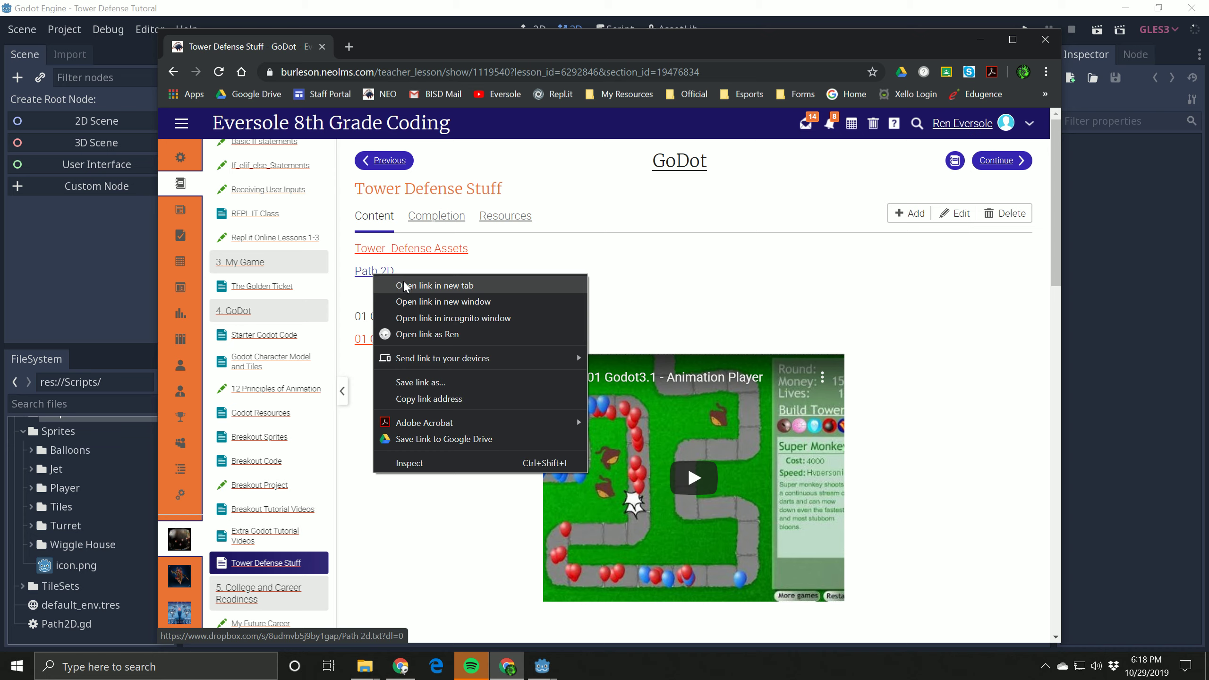
left_click(403, 283)
left_click(427, 48)
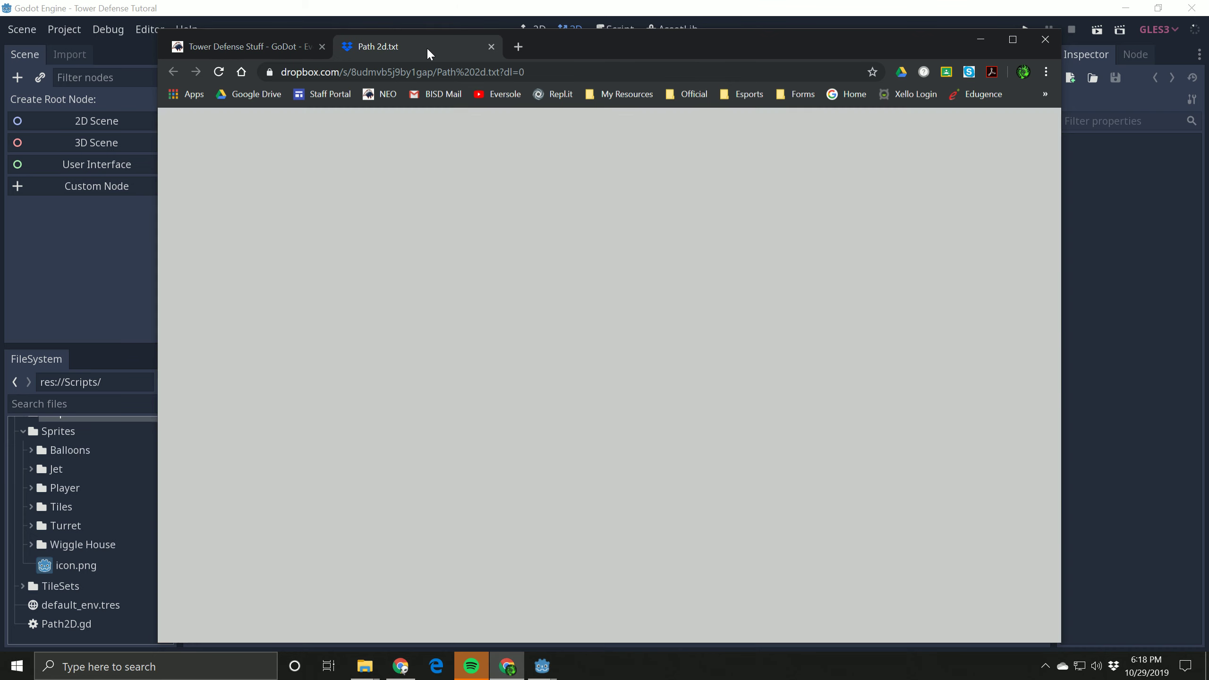
left_click(490, 47)
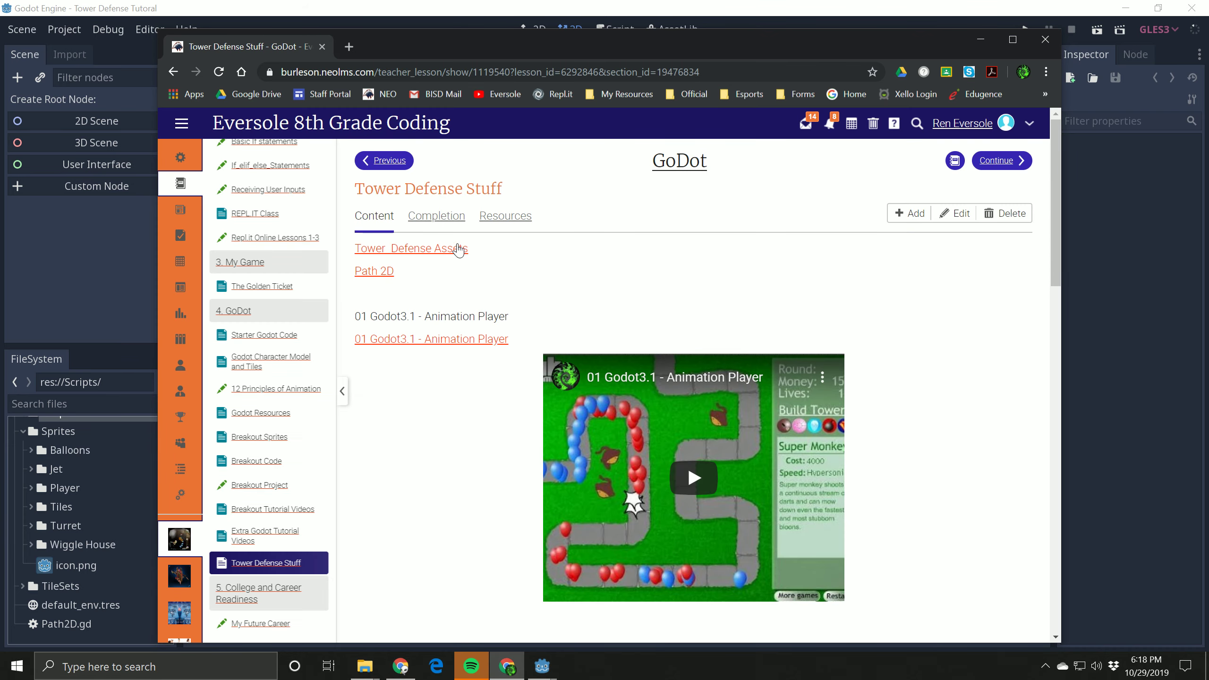
- Return to Godot, create a 2D scene root node, and name it Grass dirt Tileset
left_click(542, 666)
left_click_drag(169, 523, 161, 452)
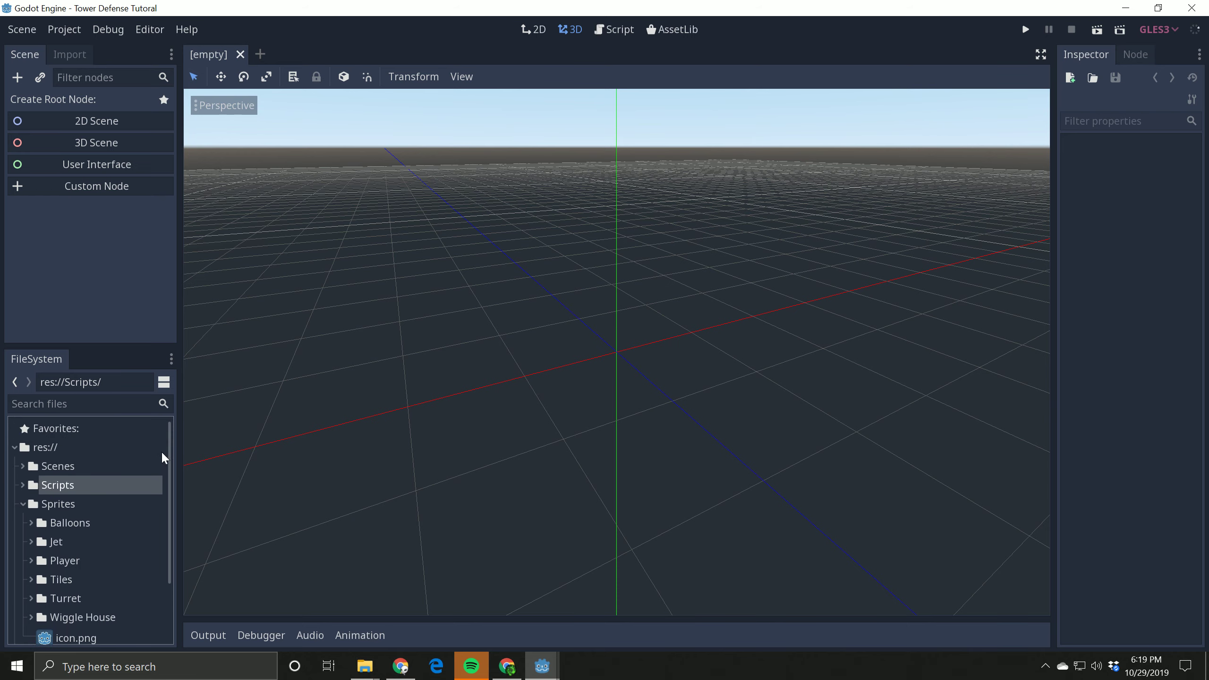
left_click(102, 127)
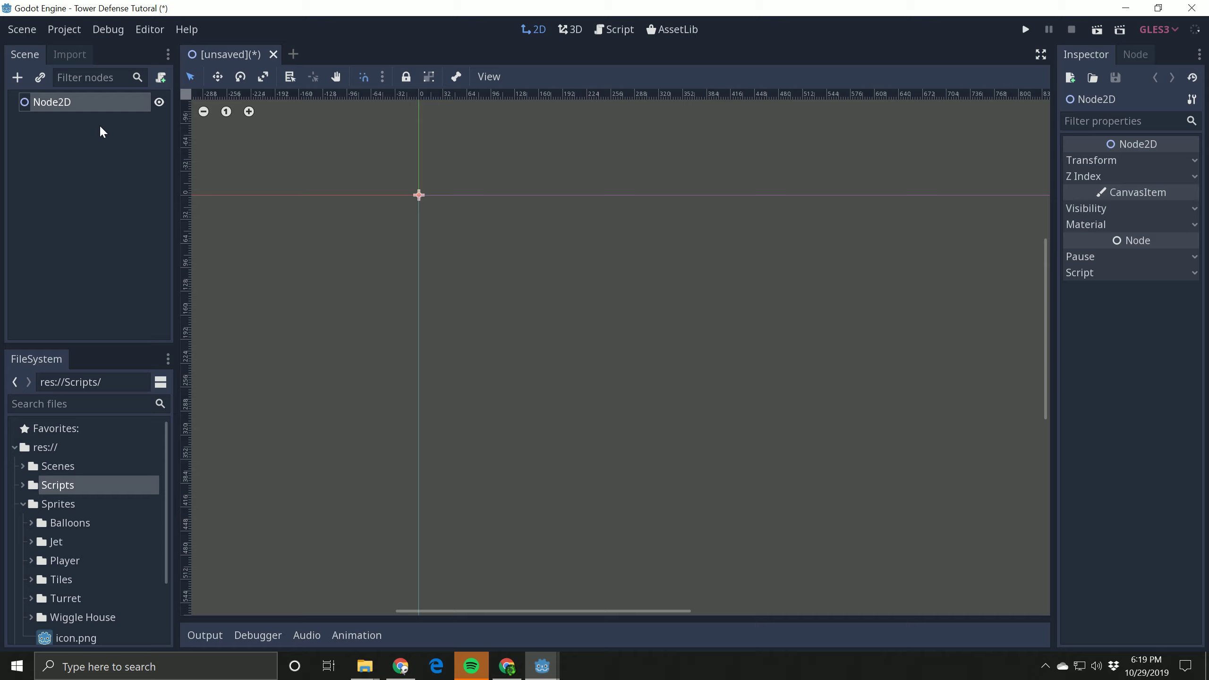
double_click(82, 106)
type("Gra")
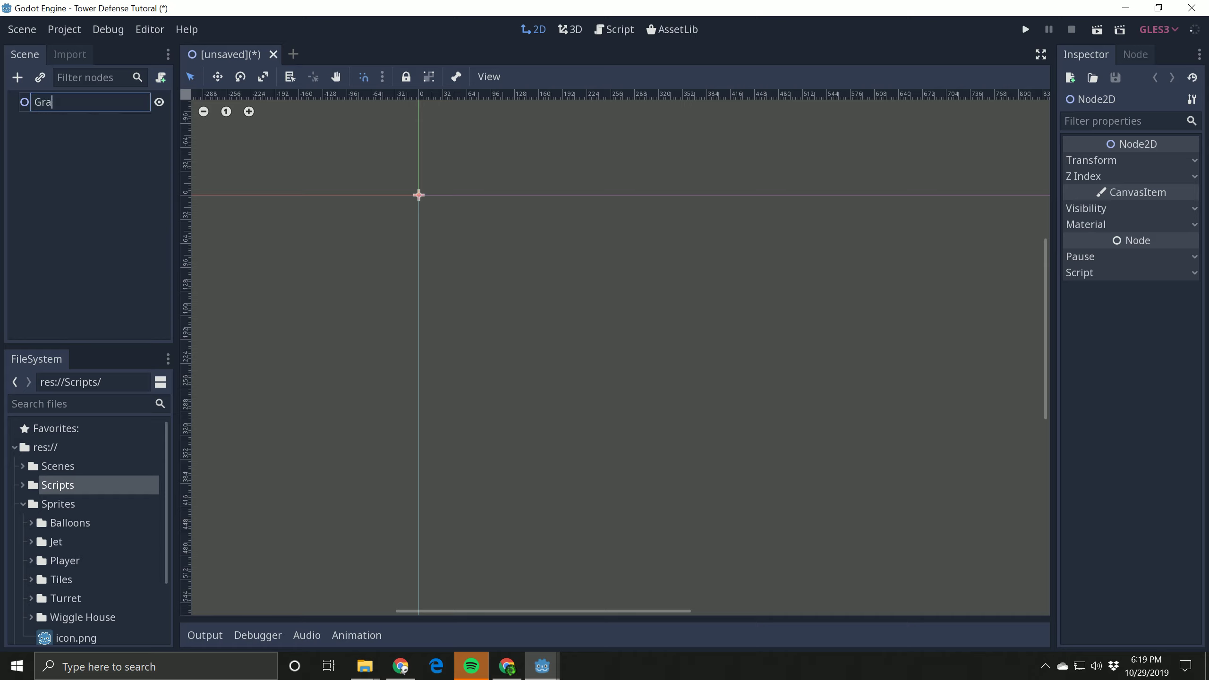
type("ss dirt Tileset")
left_click(119, 128)
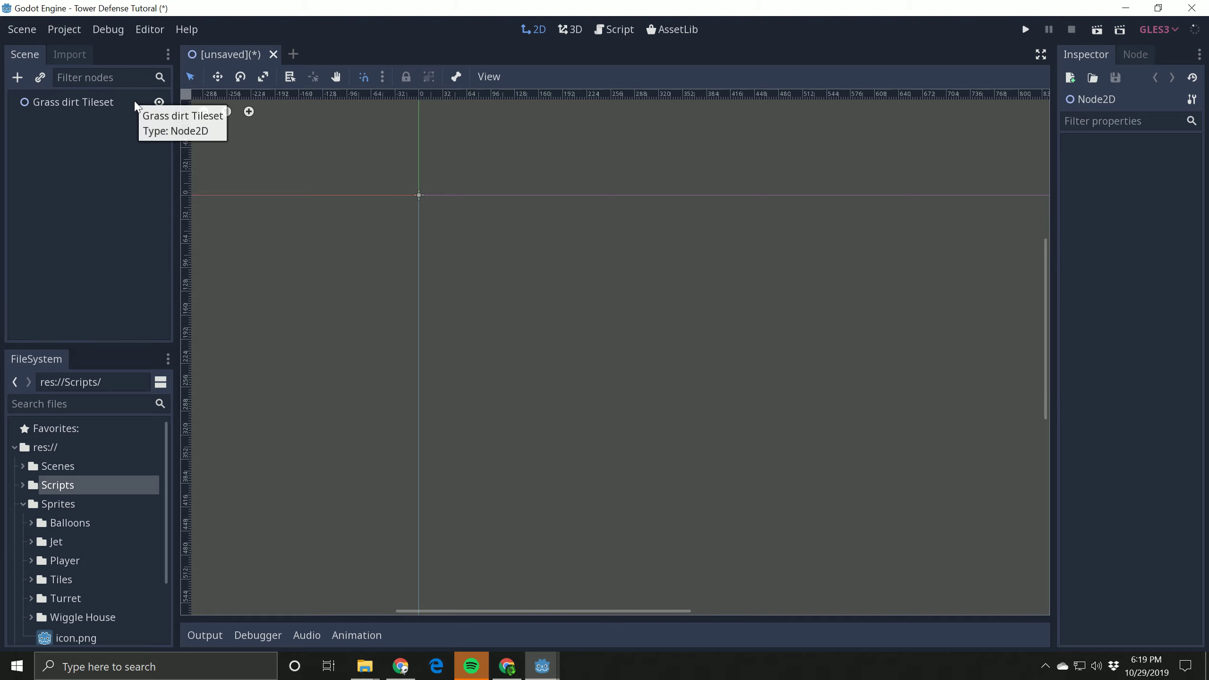
- Correct the root node's name to Grass Dirt Tileset
left_click(66, 102)
left_click(65, 102)
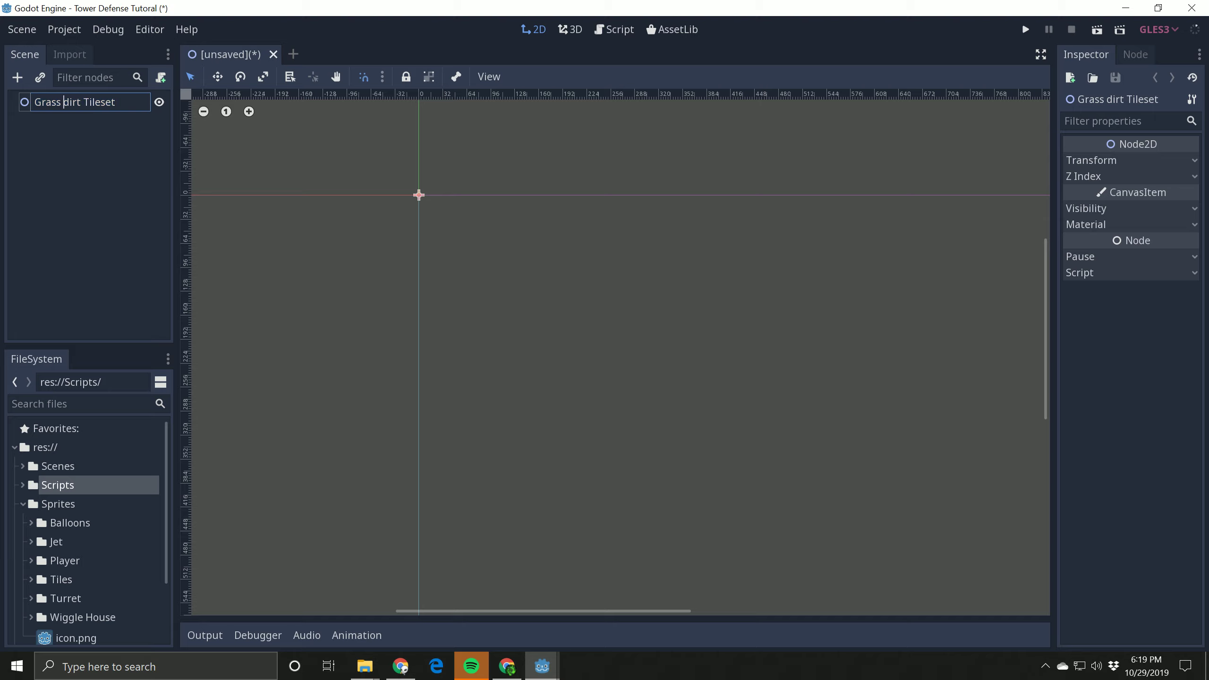
key("Delete")
type("D")
key("Return")
left_click(105, 216)
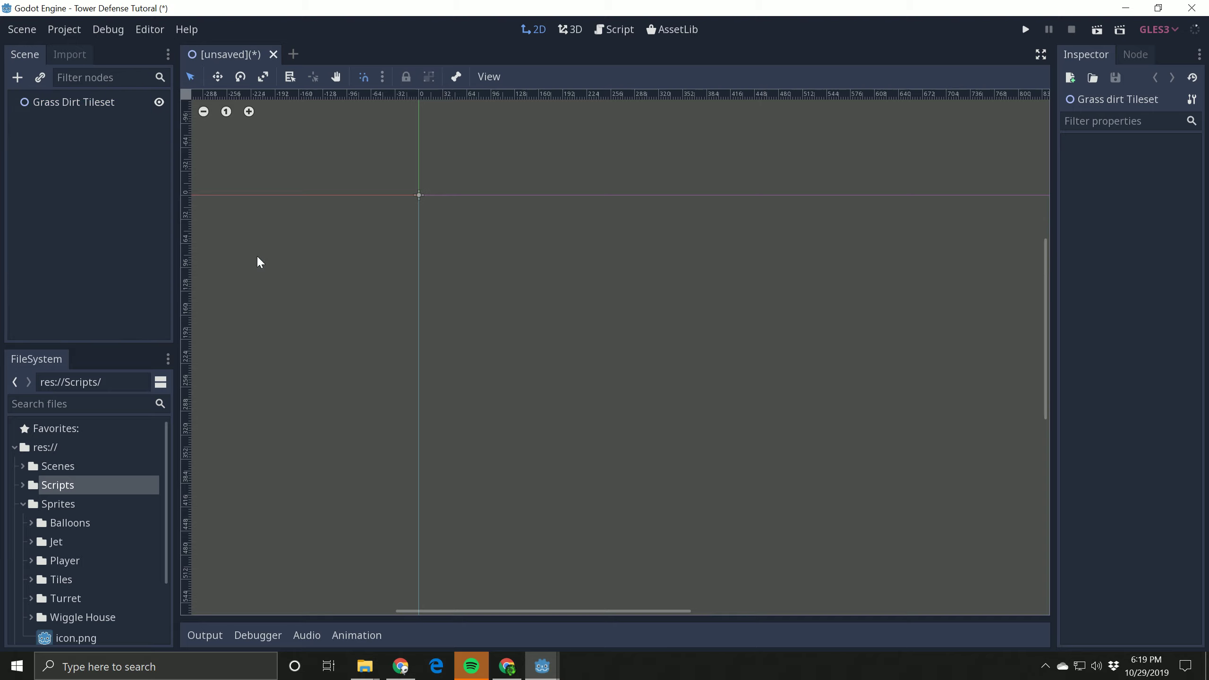
- Add a Sprite node under Grass Dirt Tileset and turn off snapping in the 2D view
left_click(26, 102)
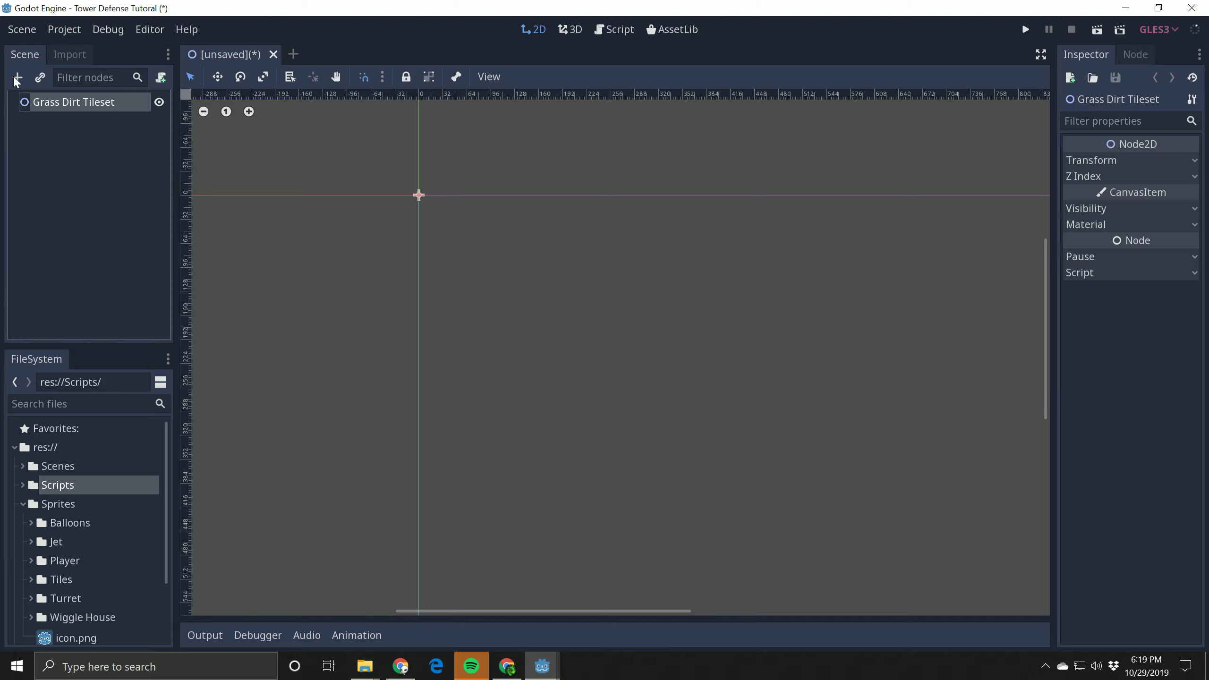
left_click(18, 78)
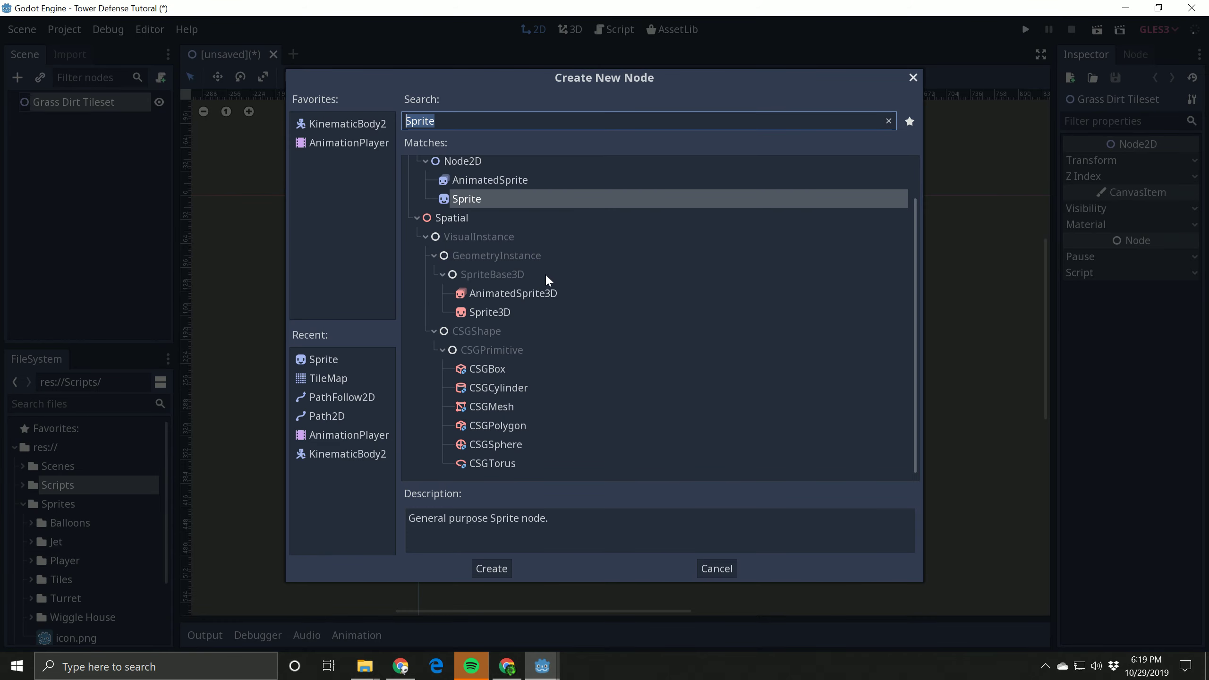
left_click(491, 571)
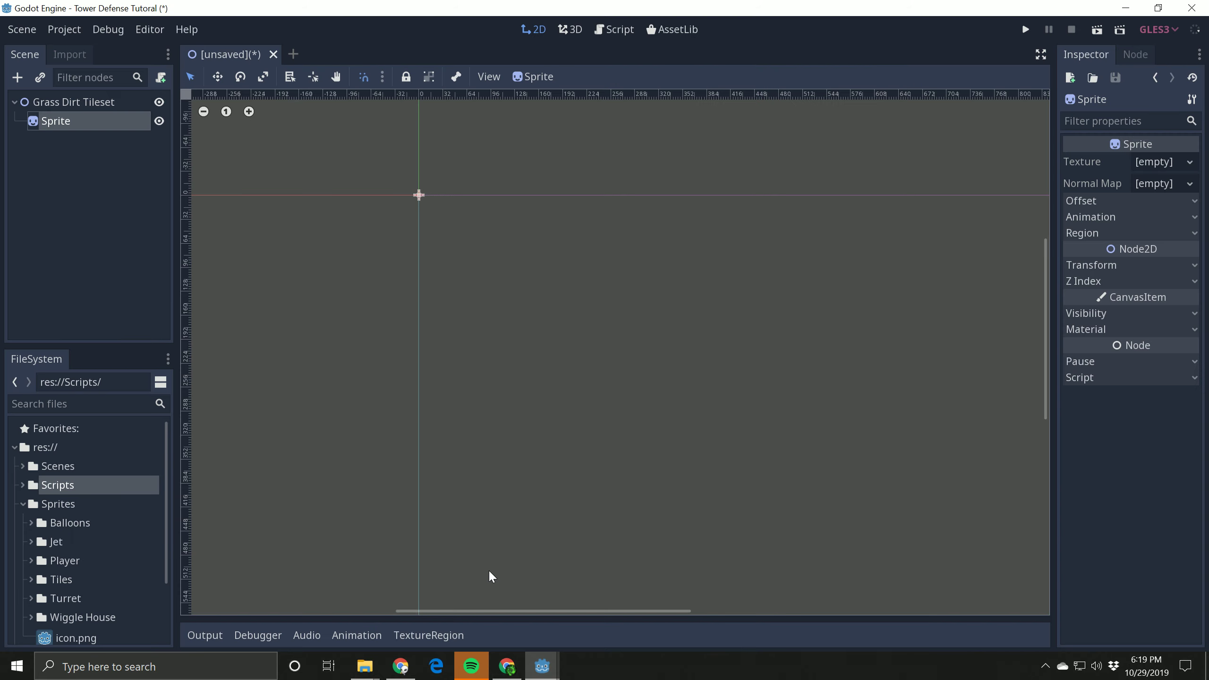
left_click(363, 74)
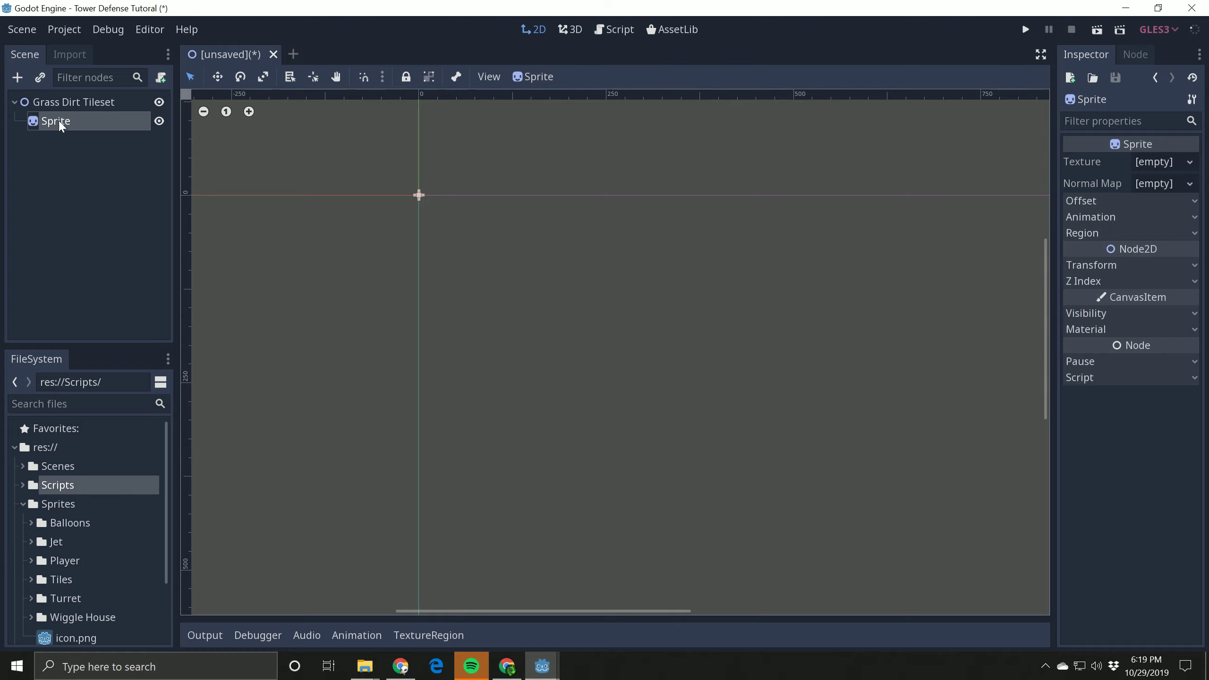
- Assign the towerDefense_tiles image from the Sprites/Tiles folder as the Sprite's texture
left_click_drag(165, 427, 168, 458)
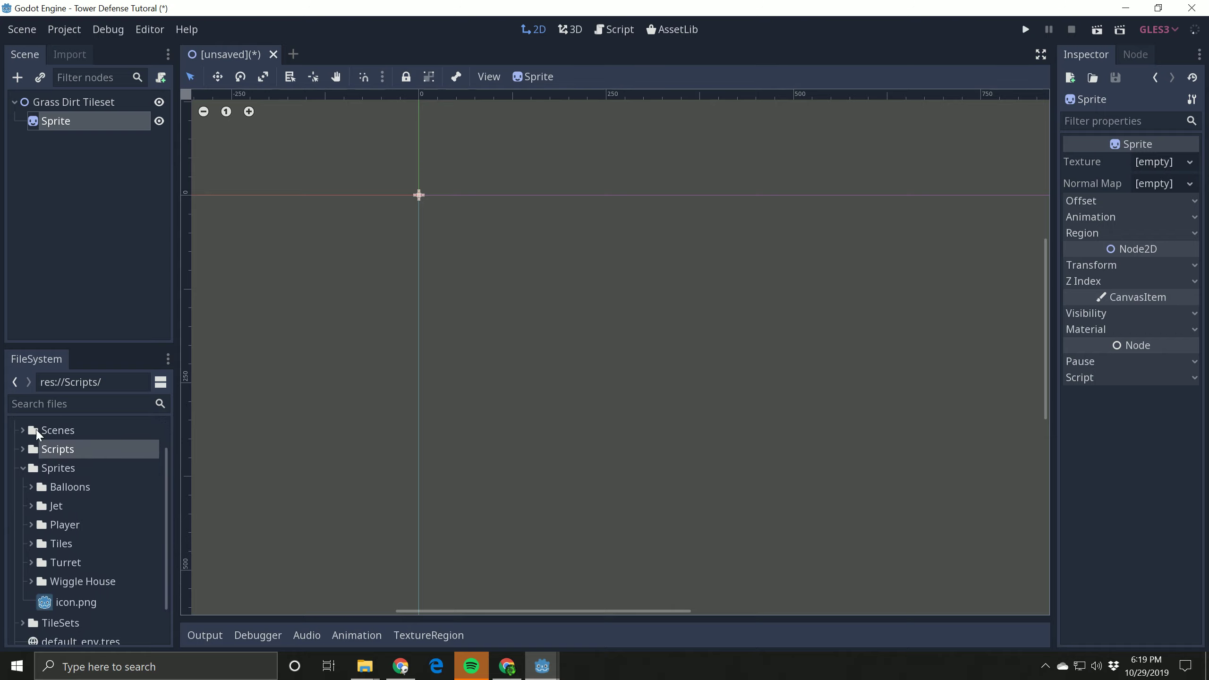
left_click(34, 545)
scroll(140, 525, "down", 5)
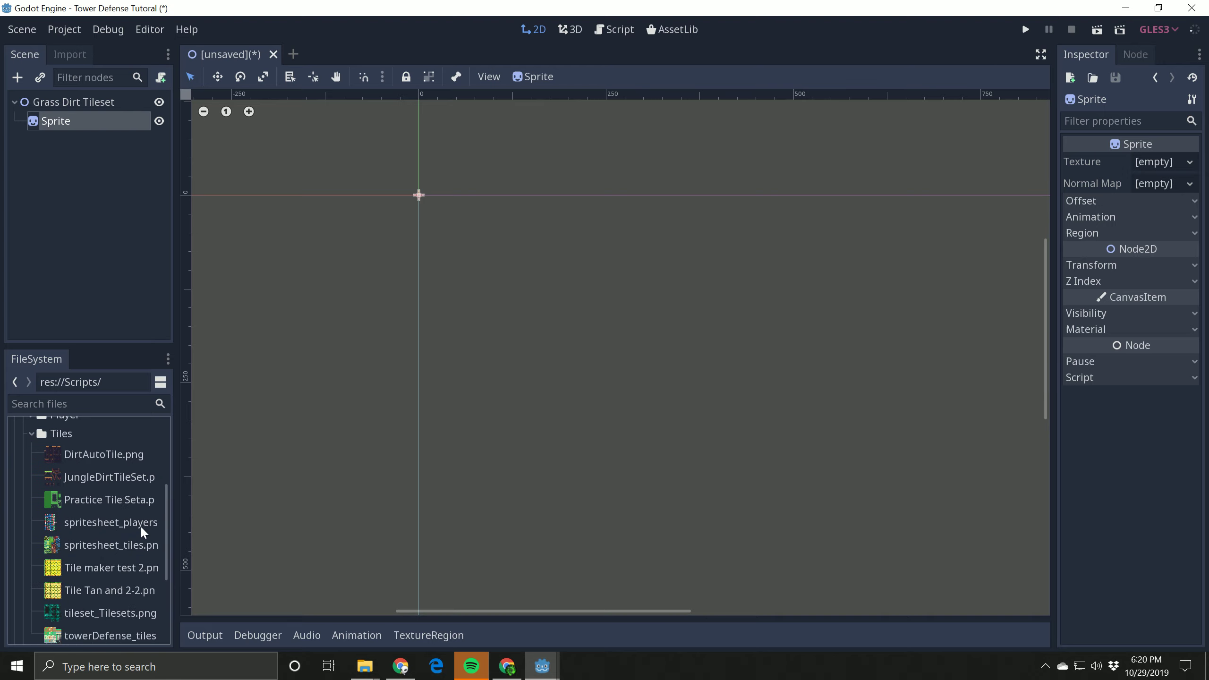
left_click(150, 531)
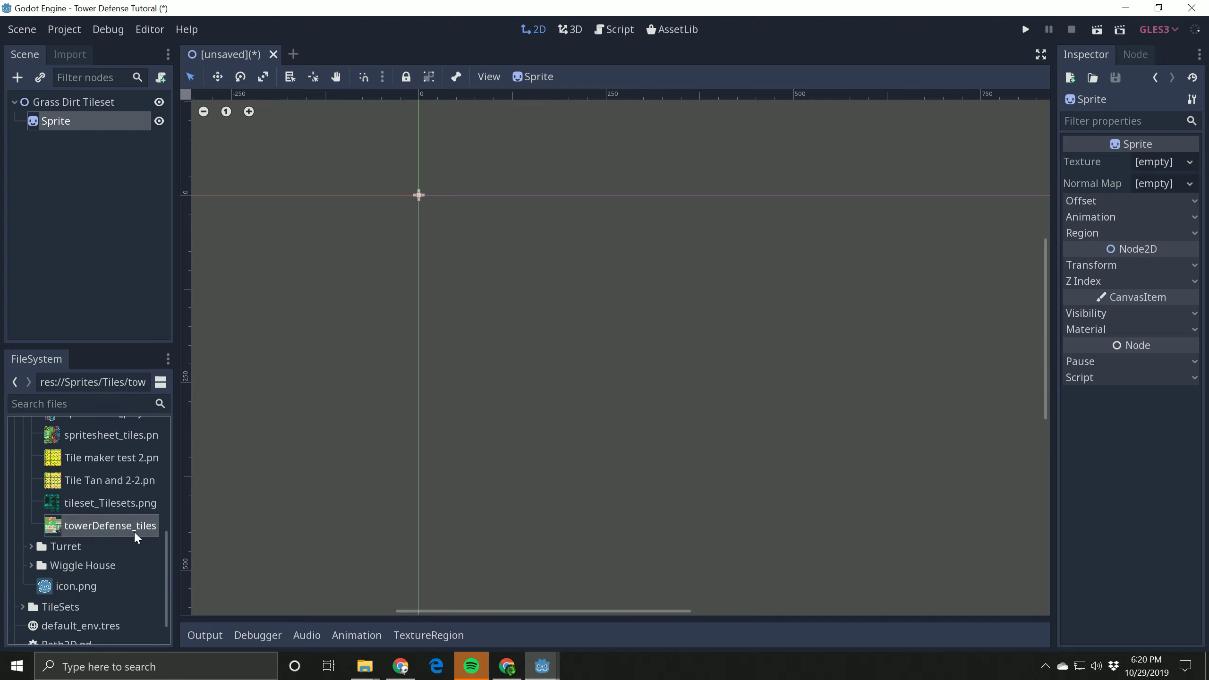
left_click_drag(109, 526, 1159, 163)
scroll(772, 571, "down", 10)
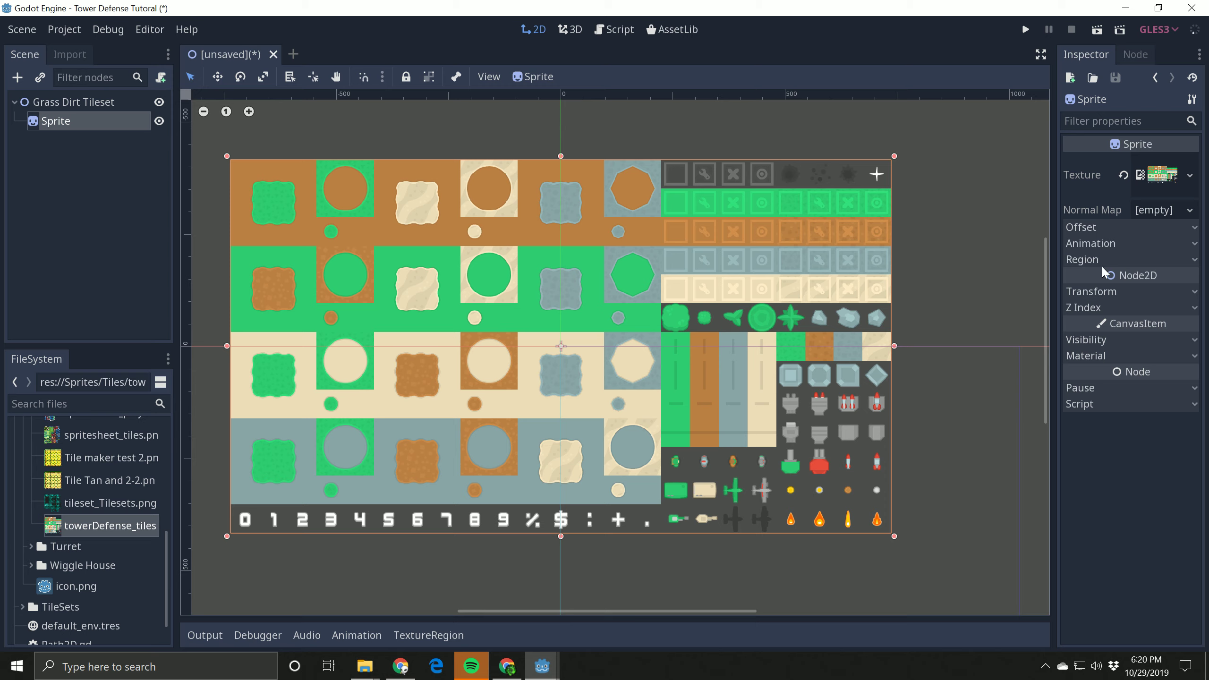
- Enable the Sprite's texture region and open the TextureRegion editor
left_click(1090, 259)
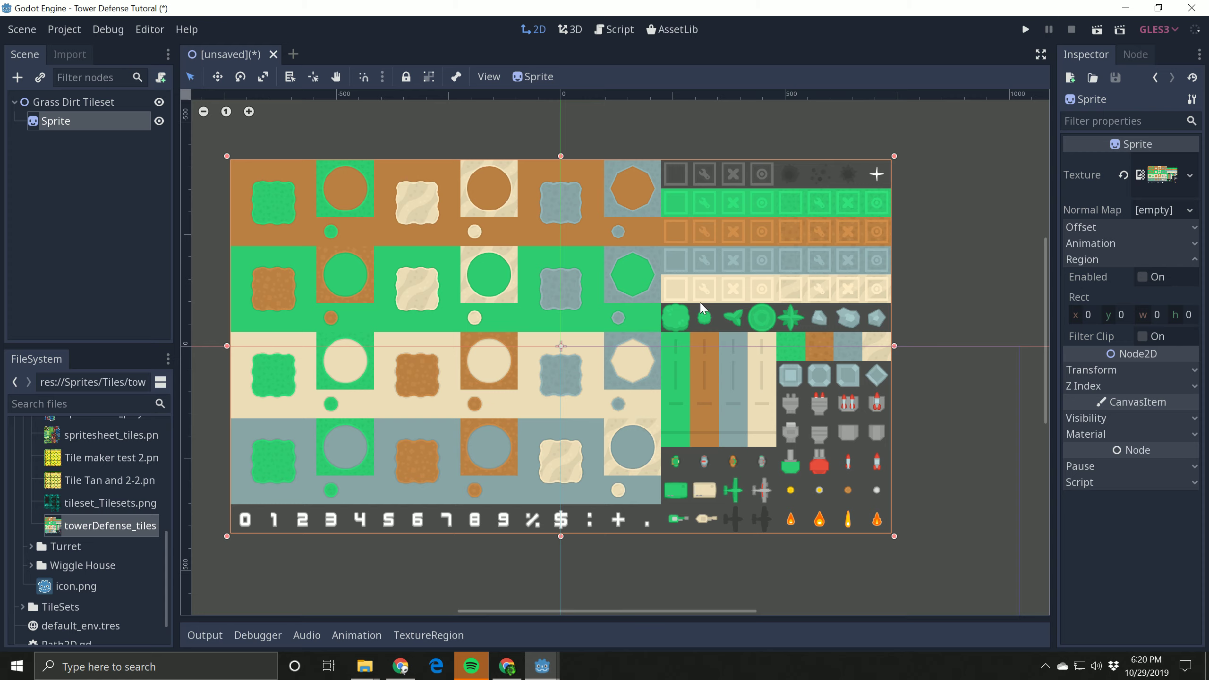
left_click(1149, 275)
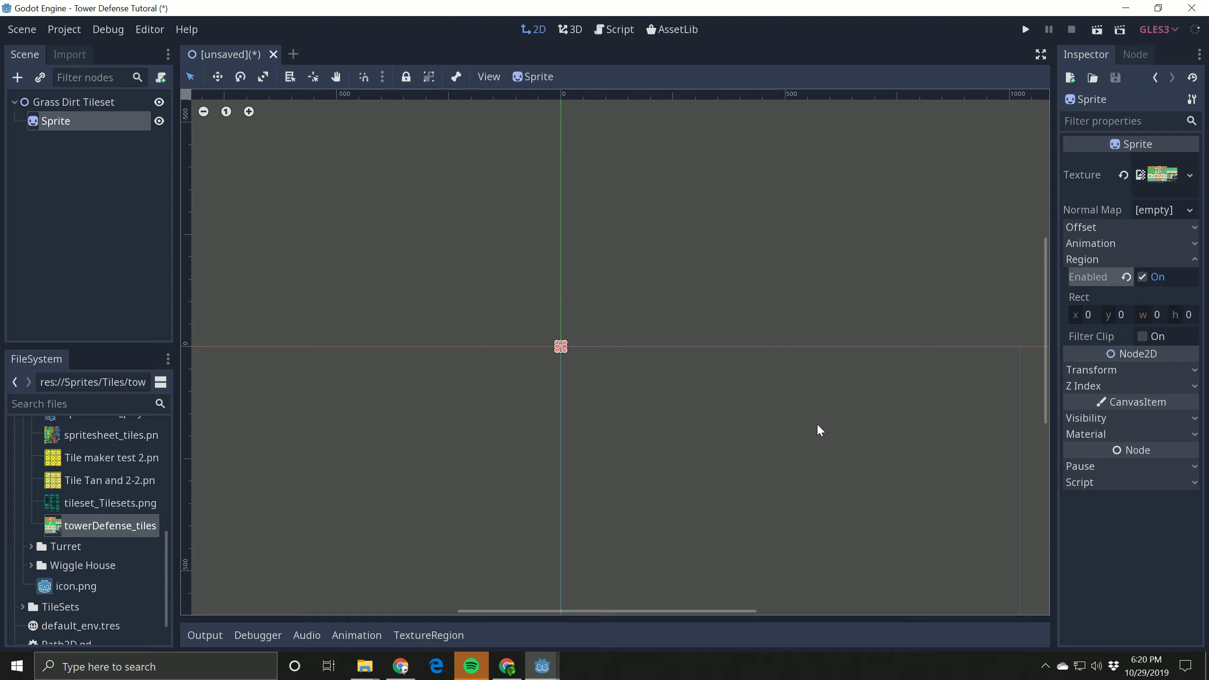
left_click(426, 636)
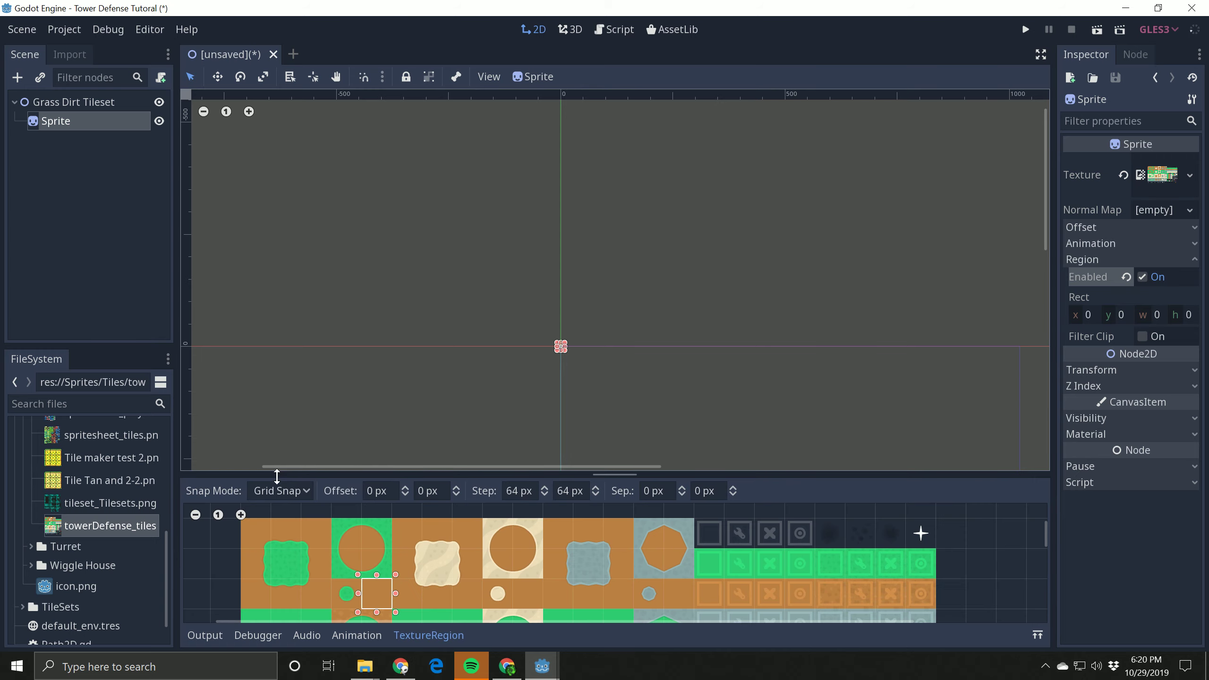
- Switch the texture region snap mode to None and back to Grid Snap
left_click(307, 491)
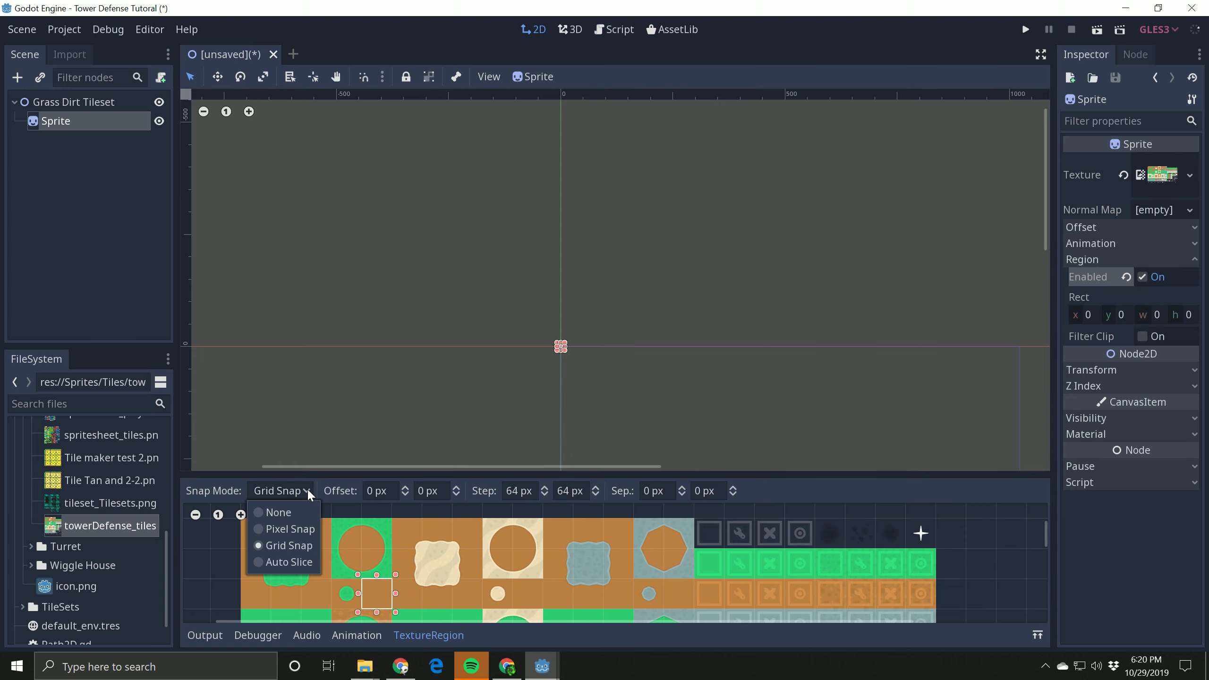
left_click(263, 514)
left_click(271, 491)
left_click(274, 551)
- Examine the towerDefense_tiles sheet in the TextureRegion editor to locate the grass and dirt tiles
scroll(846, 558, "down", 3)
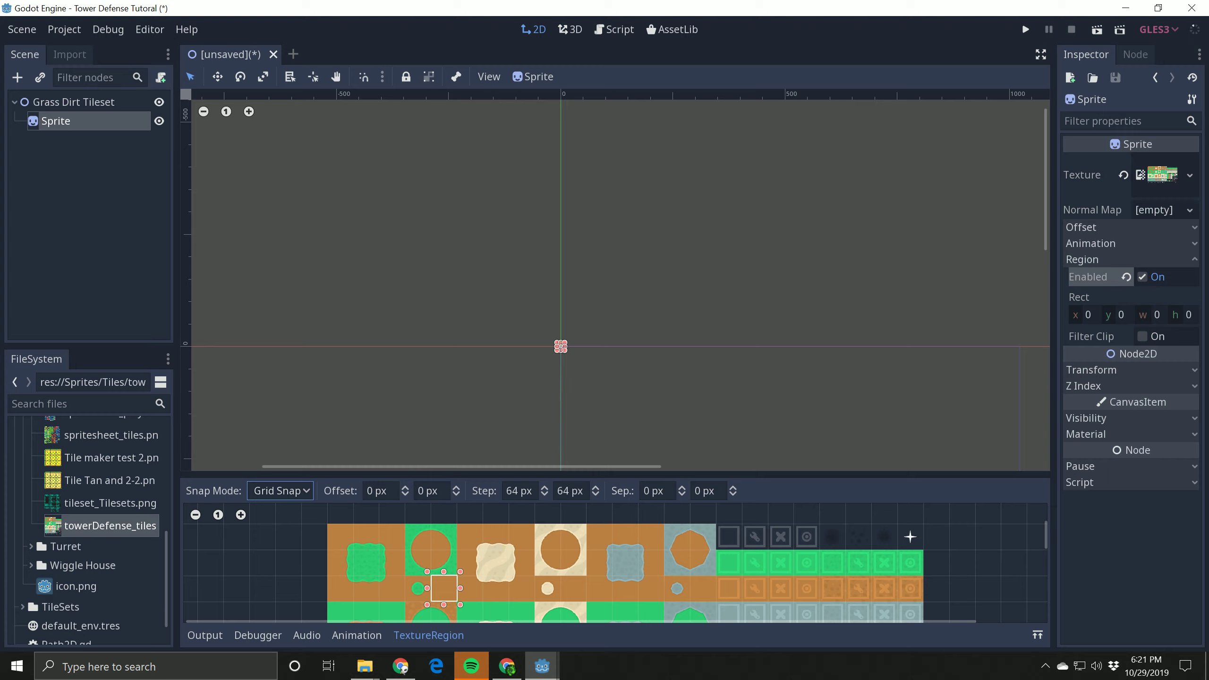
left_click_drag(512, 491, 521, 491)
scroll(1008, 563, "down", 5)
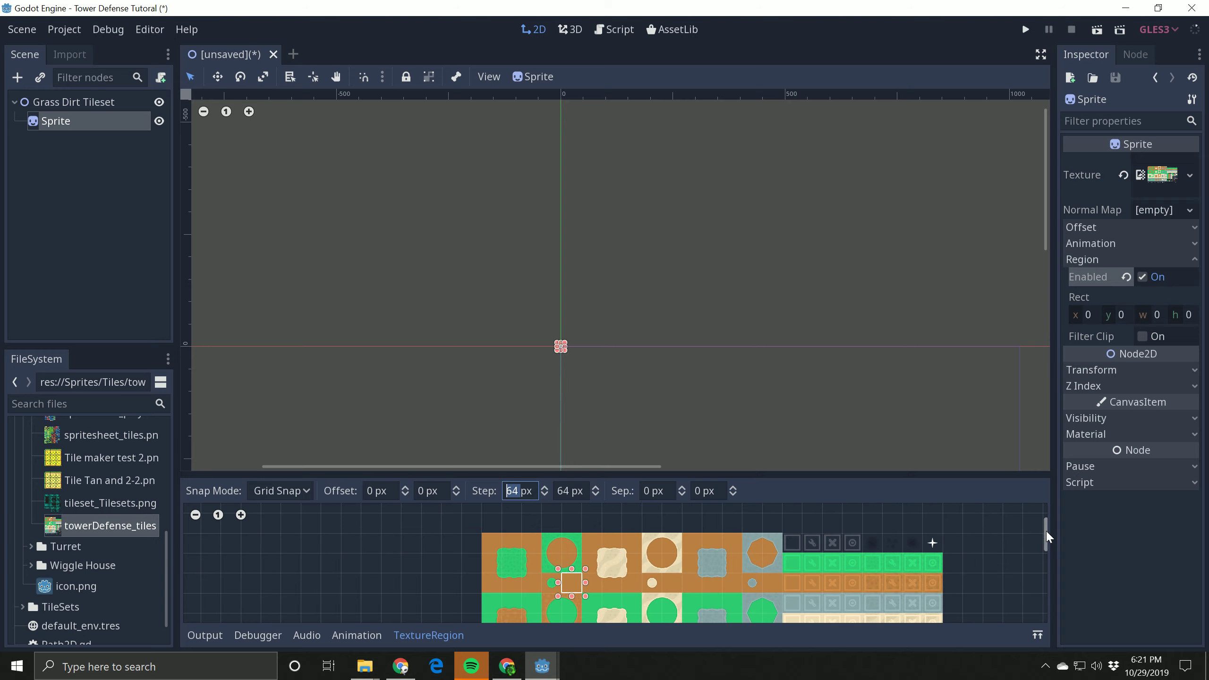
left_click_drag(1045, 534, 1044, 550)
scroll(815, 558, "up", 3)
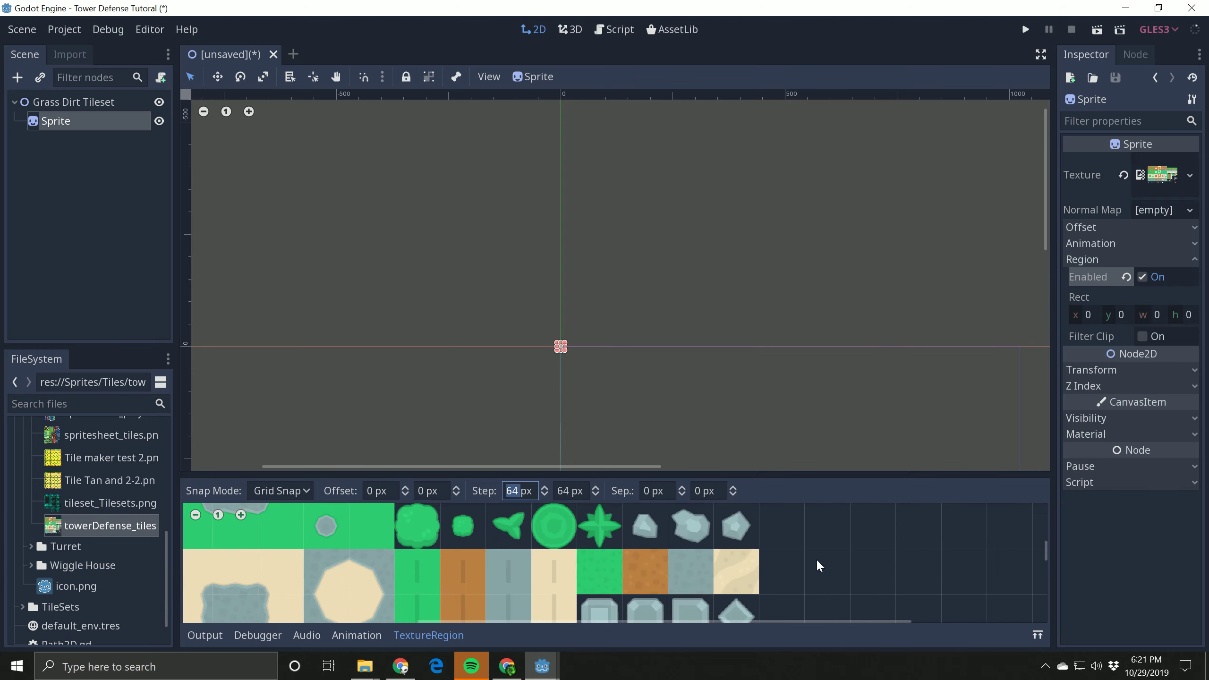
scroll(766, 552, "down", 2)
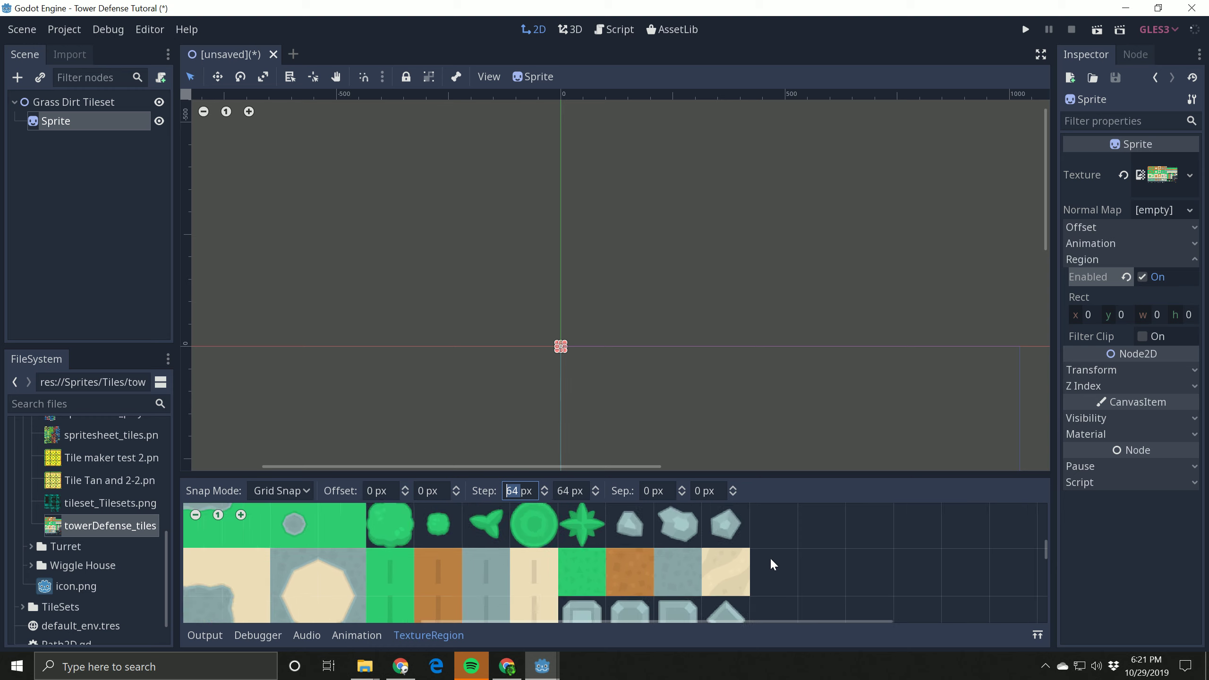
scroll(516, 546, "down", 2)
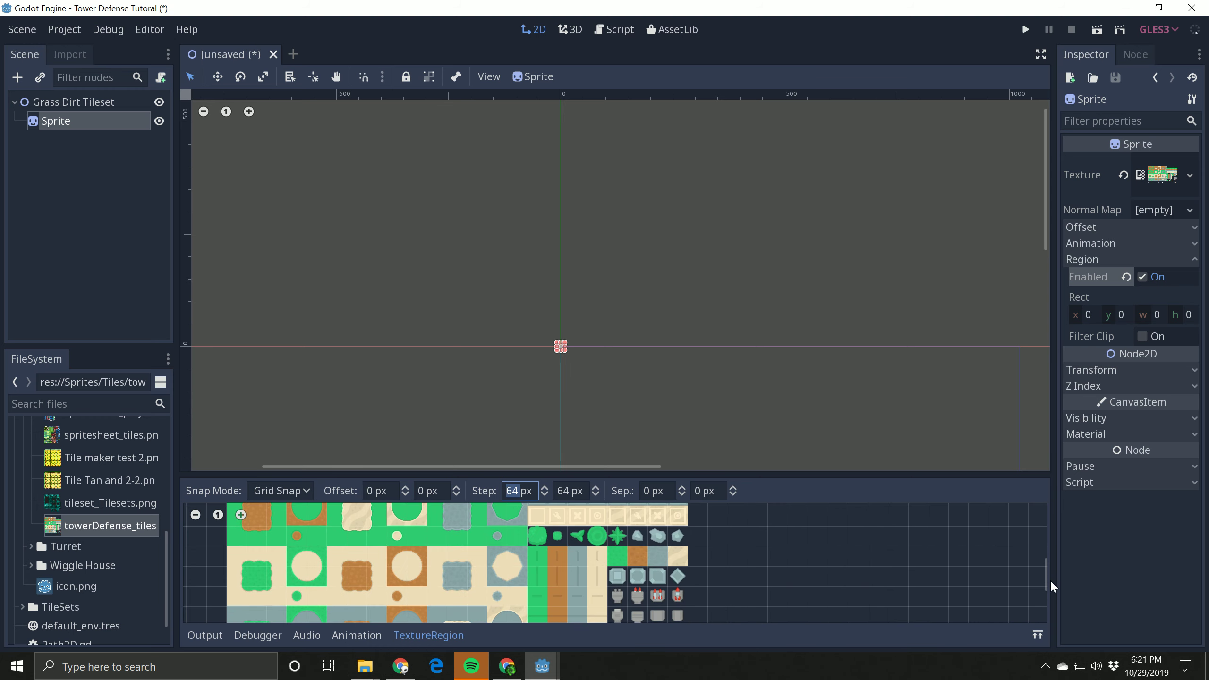
left_click_drag(1046, 581, 1039, 544)
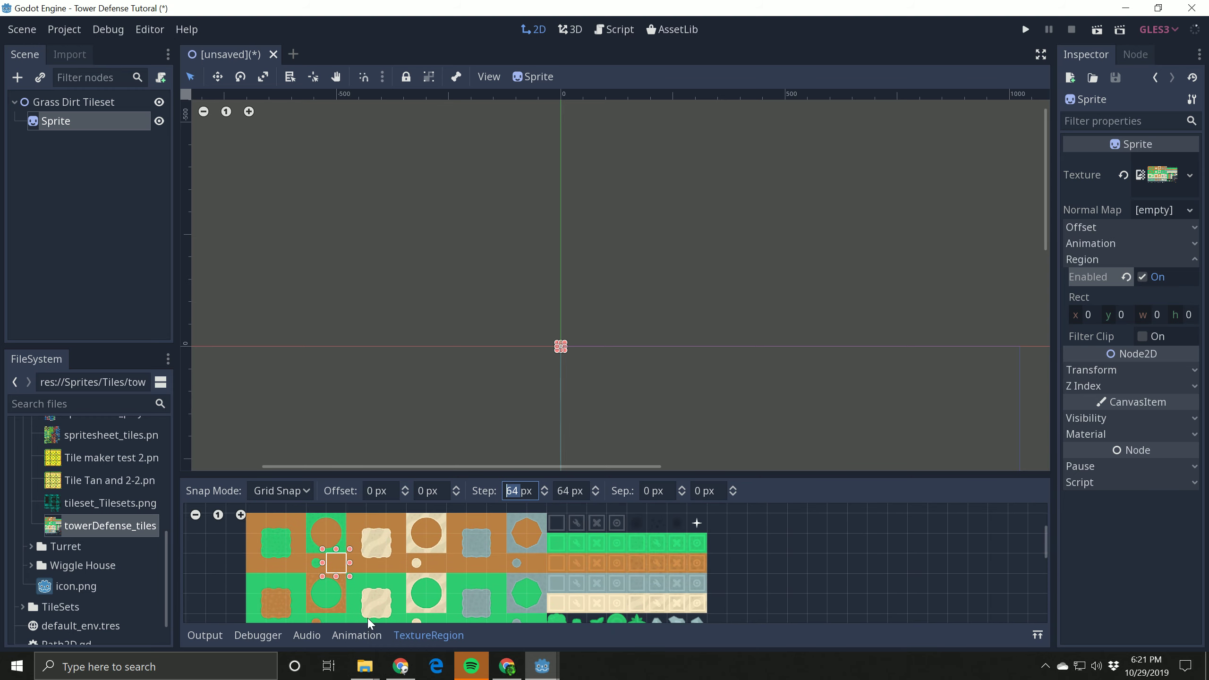
scroll(383, 533, "up", 2)
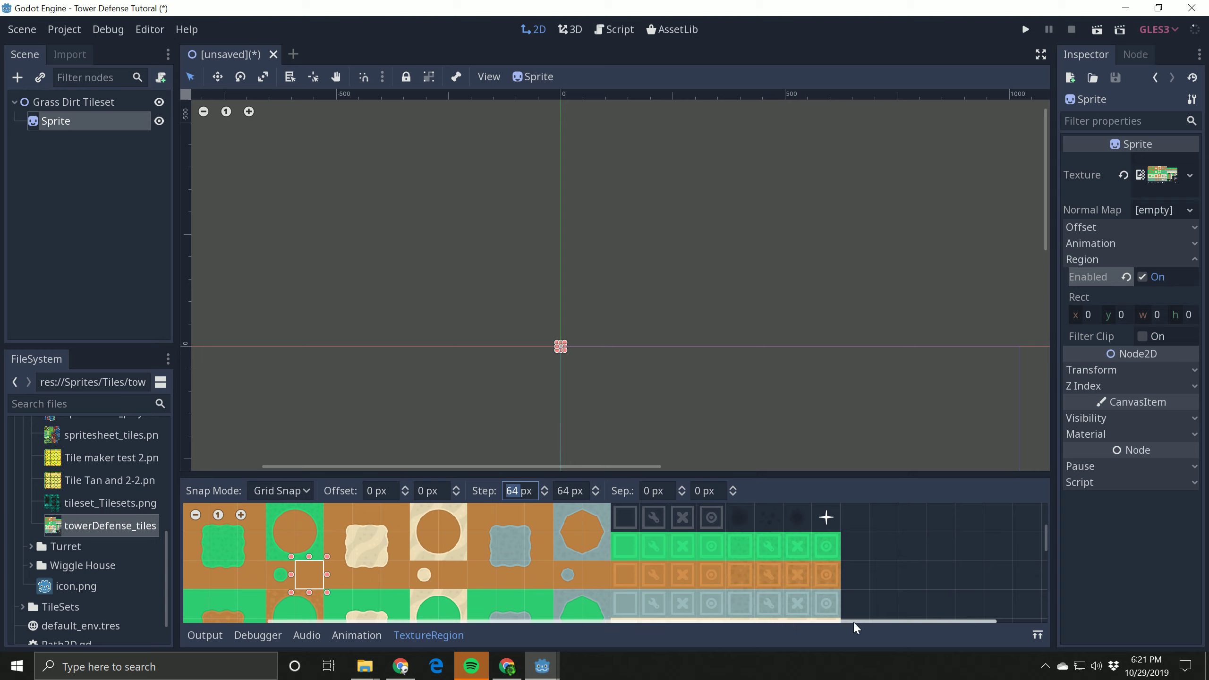
left_click_drag(852, 621, 653, 559)
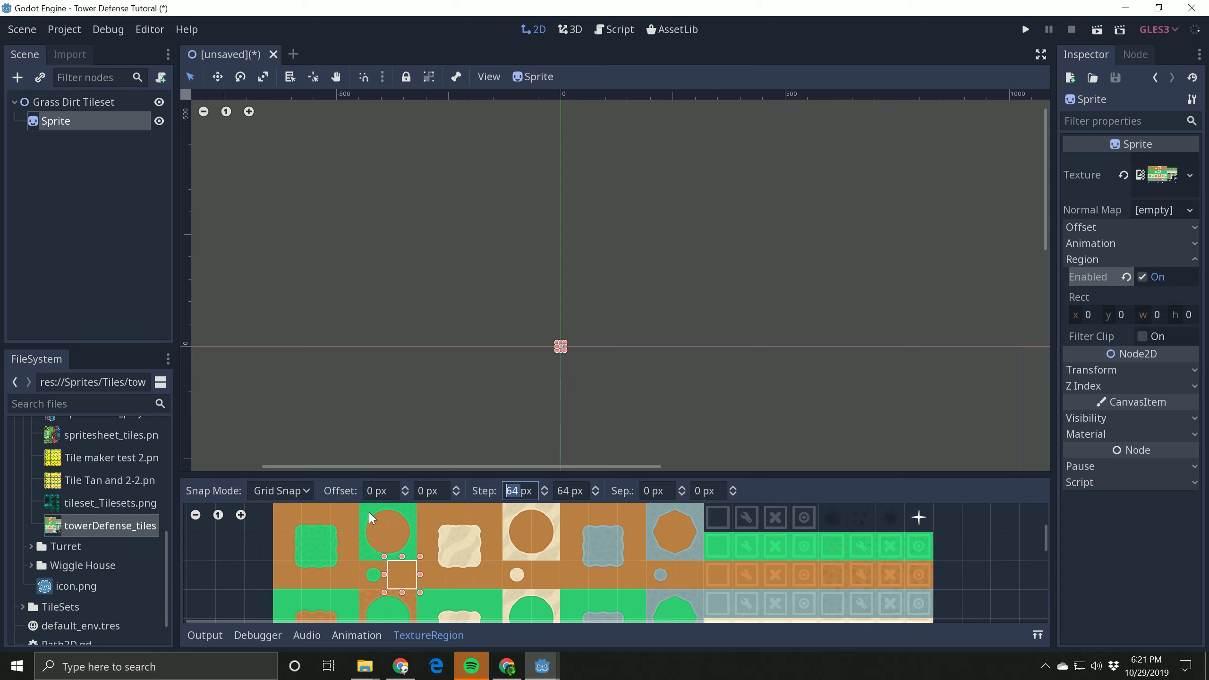
- Set the Sprite's texture region to the single 64 px tile at the sheet's upper-left corner
left_click_drag(354, 516, 448, 563)
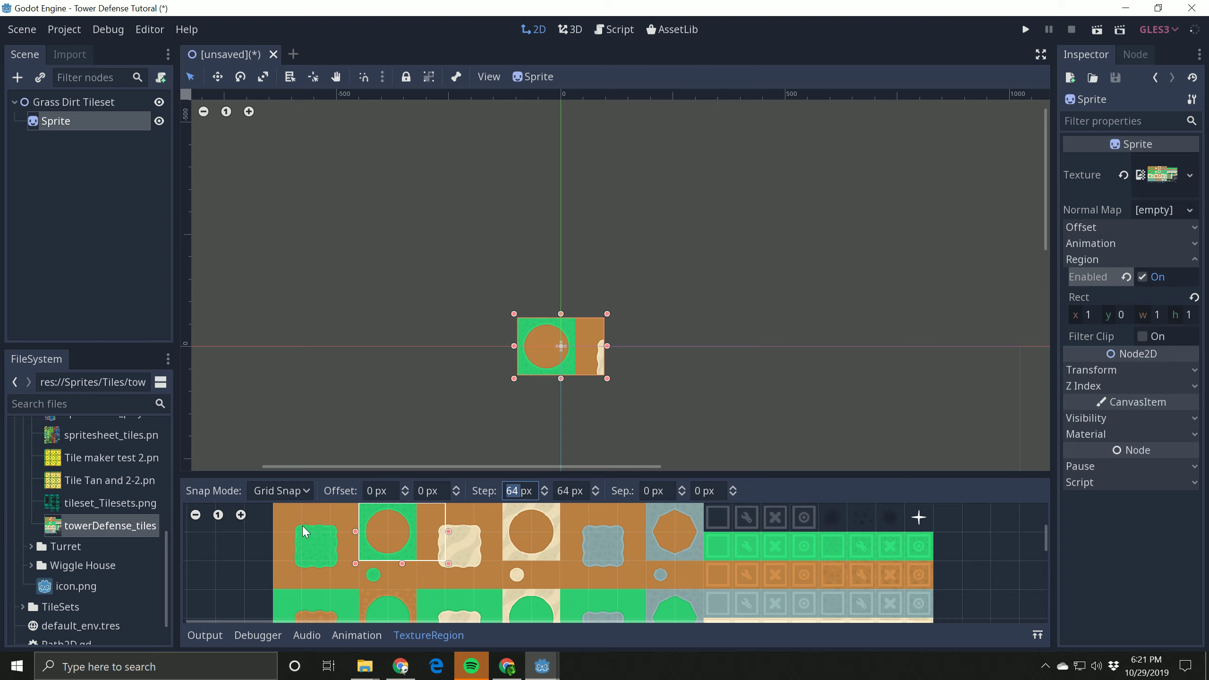
left_click_drag(301, 535, 282, 517)
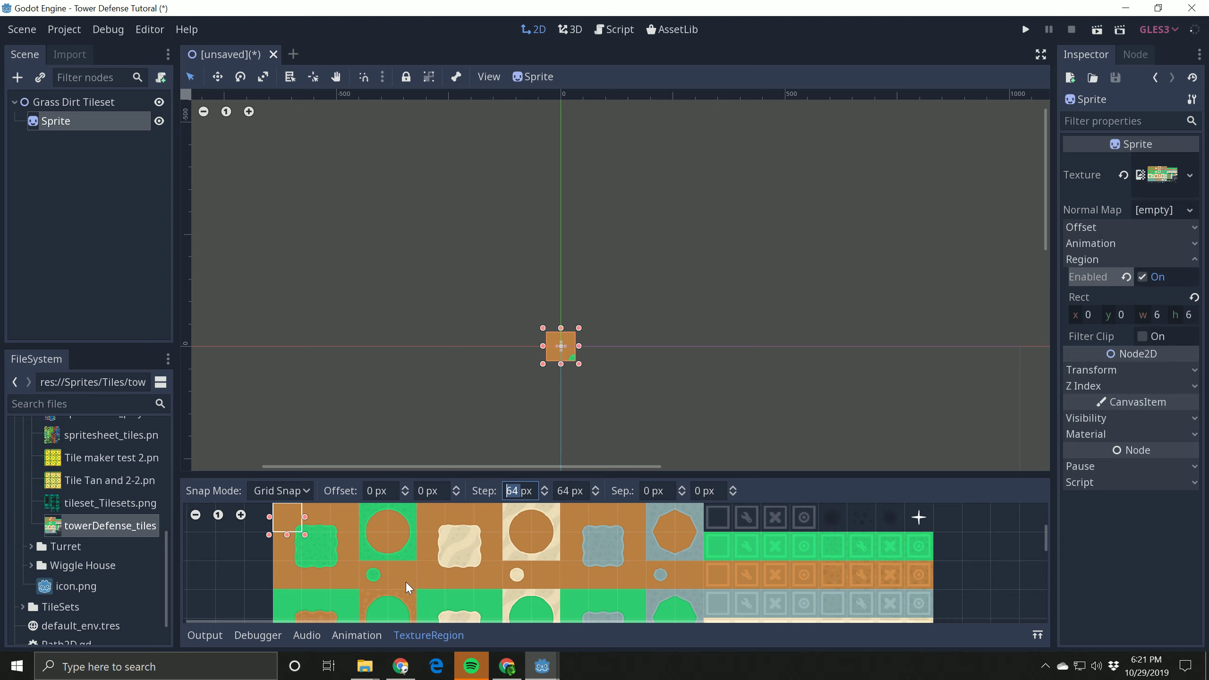
left_click_drag(406, 582, 367, 564)
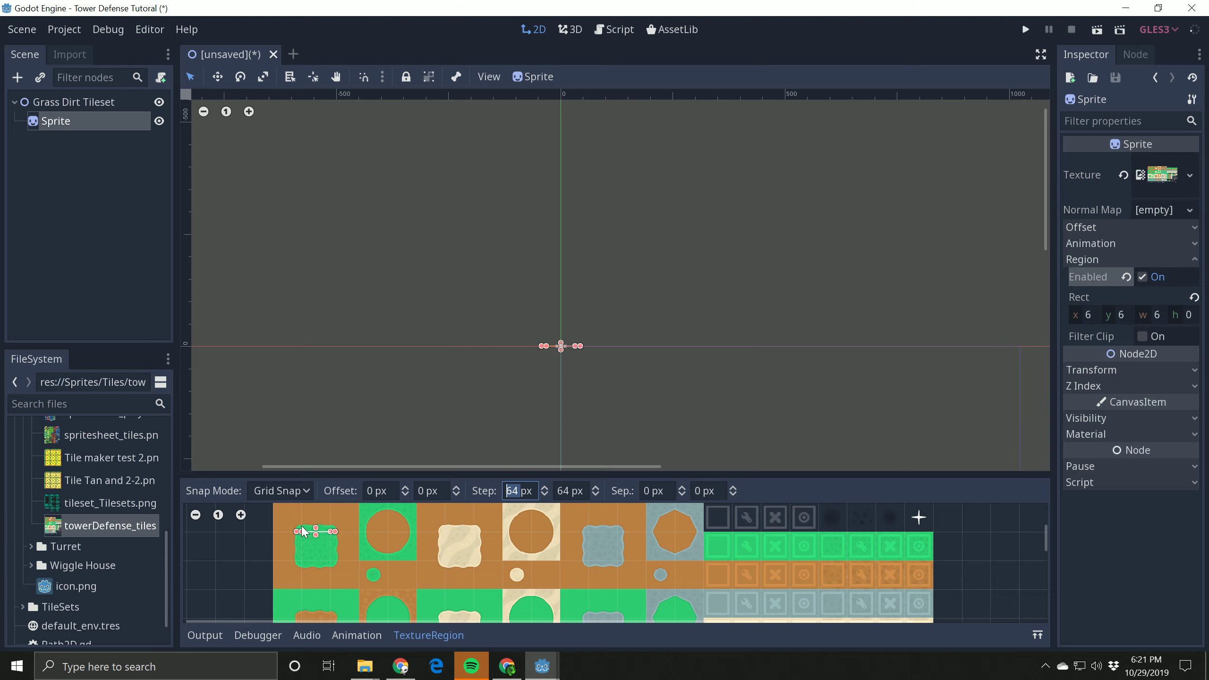
left_click_drag(303, 531, 285, 514)
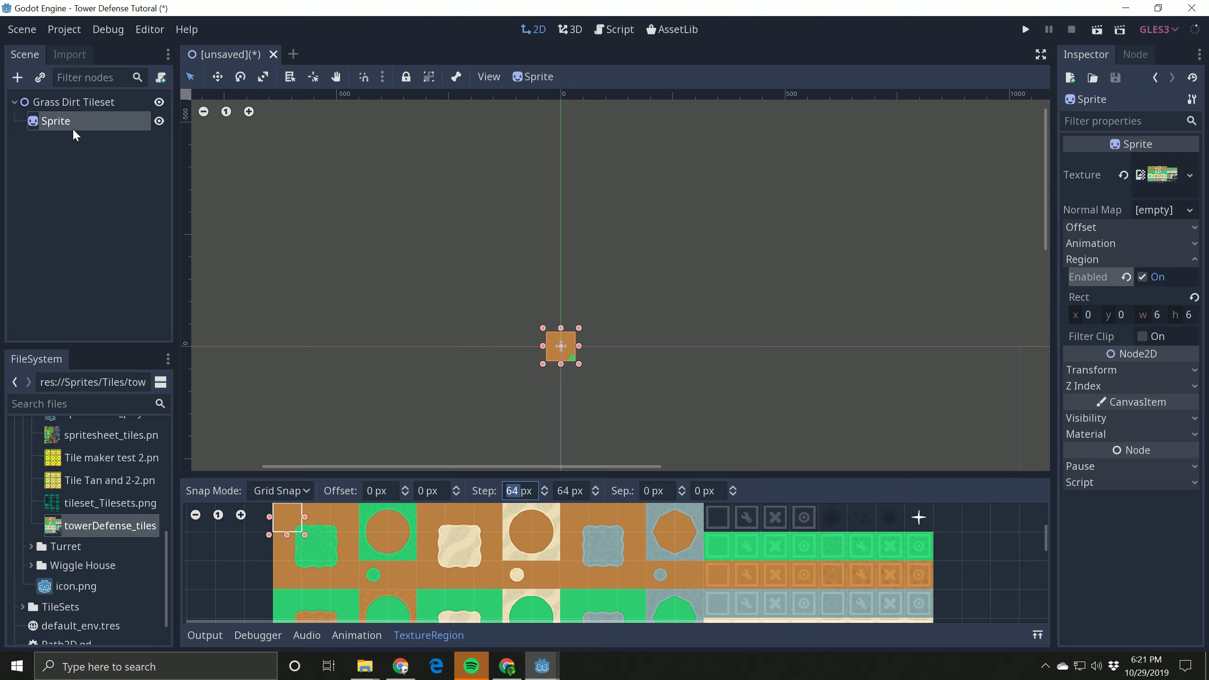
- Duplicate the Sprite node and move the copy away from the original in the 2D view
left_click(57, 109)
left_click(56, 121)
key("ctrl+d")
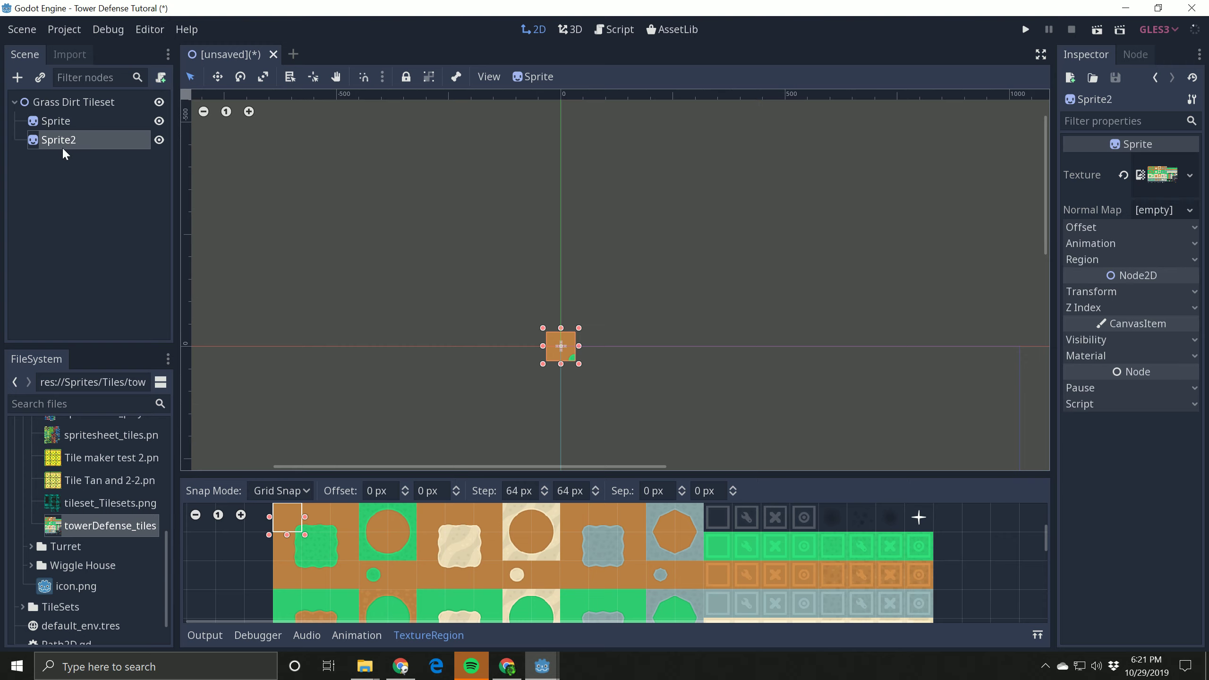
left_click_drag(562, 347, 728, 313)
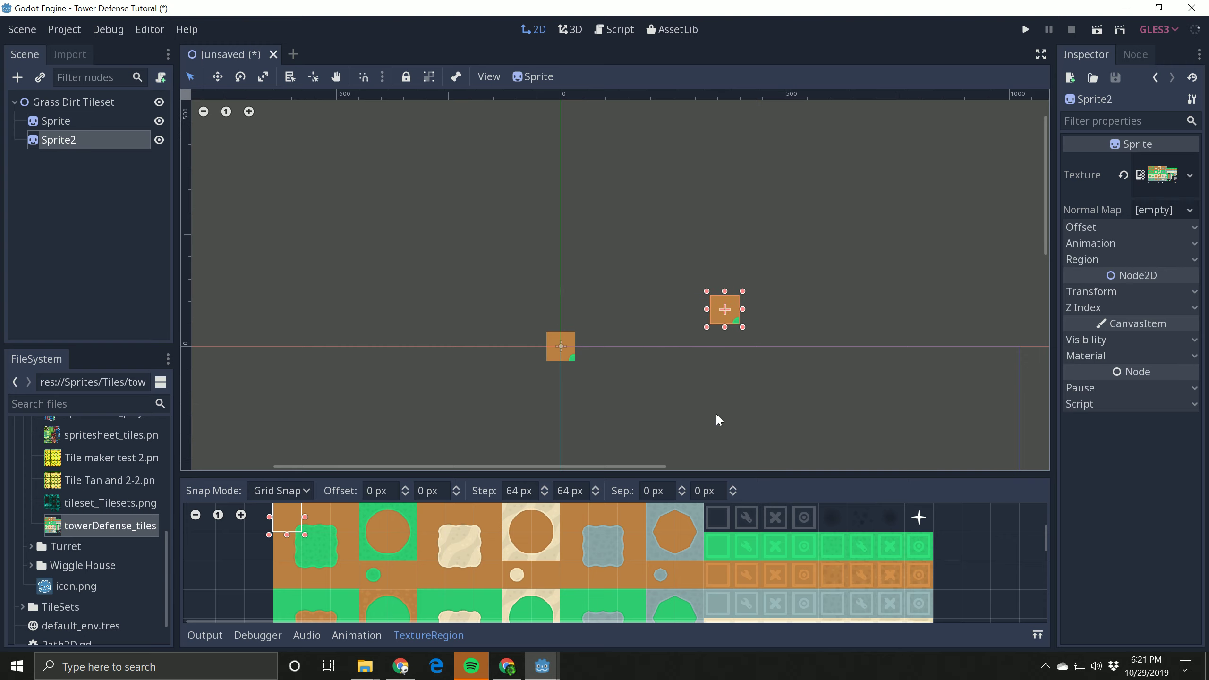
- Set Sprite2's region to the dirt tile with grass along its lower edge and move it beside the first Sprite
left_click(736, 407)
left_click(714, 316)
left_click_drag(328, 529, 300, 505)
left_click_drag(734, 313, 621, 369)
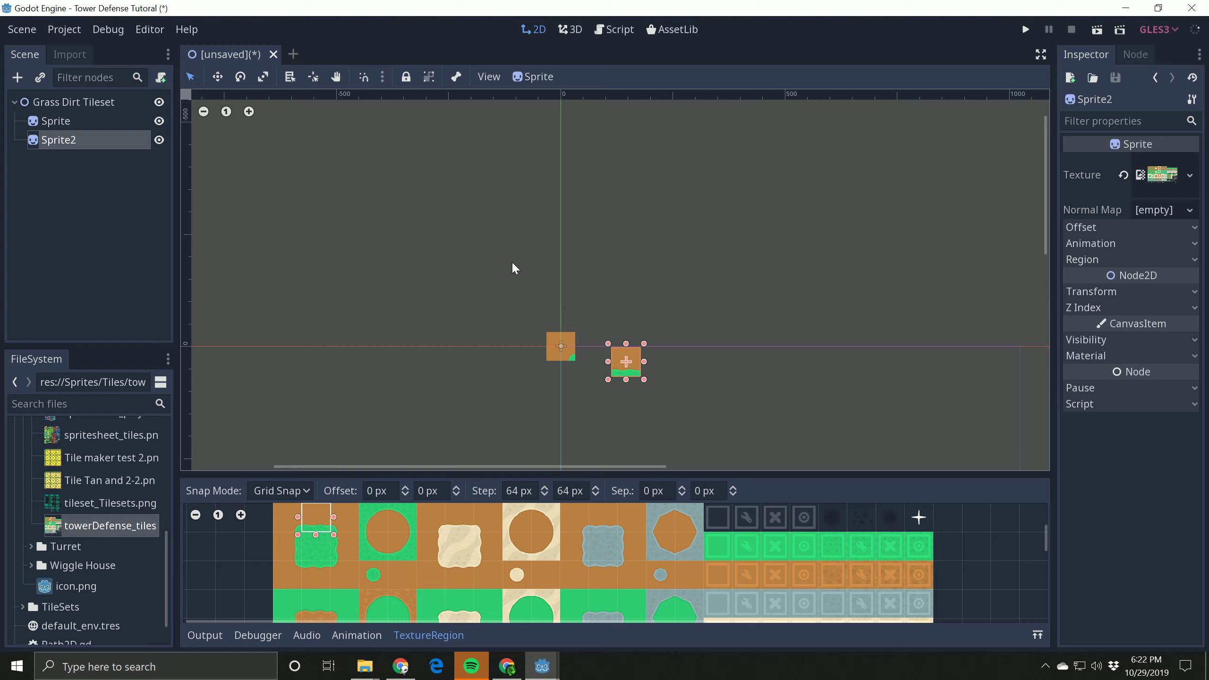
- Turn snapping on in the 2D view and confirm the snap configuration
left_click(364, 77)
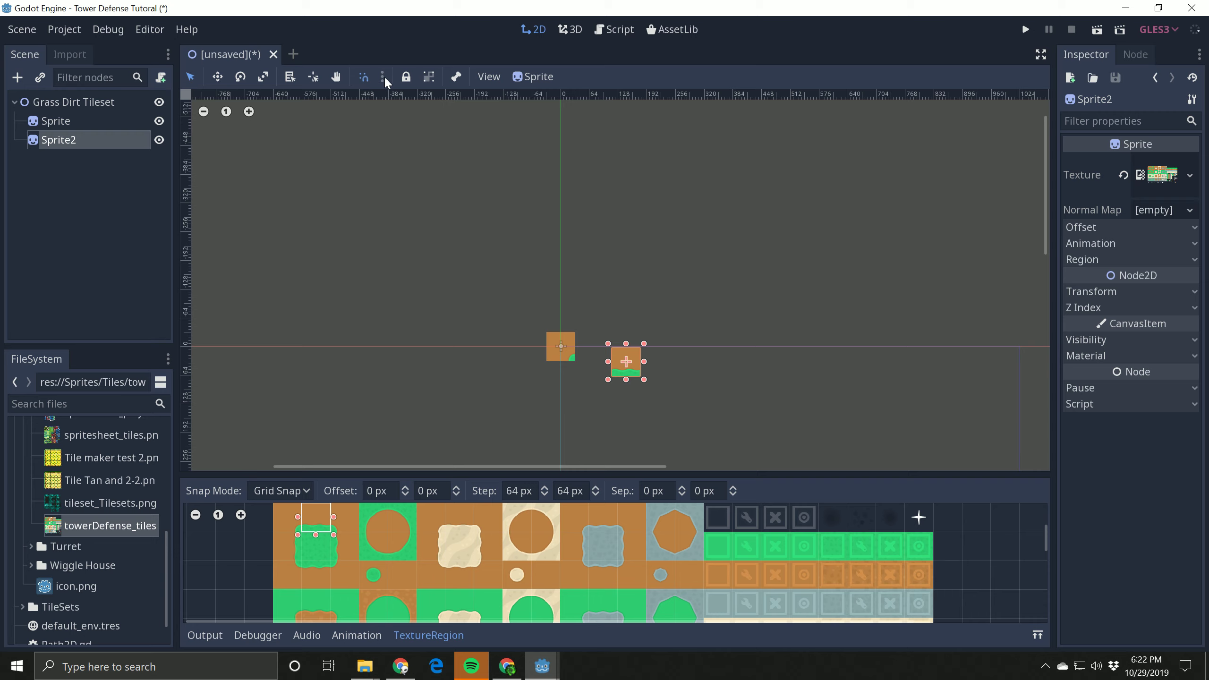
left_click(382, 77)
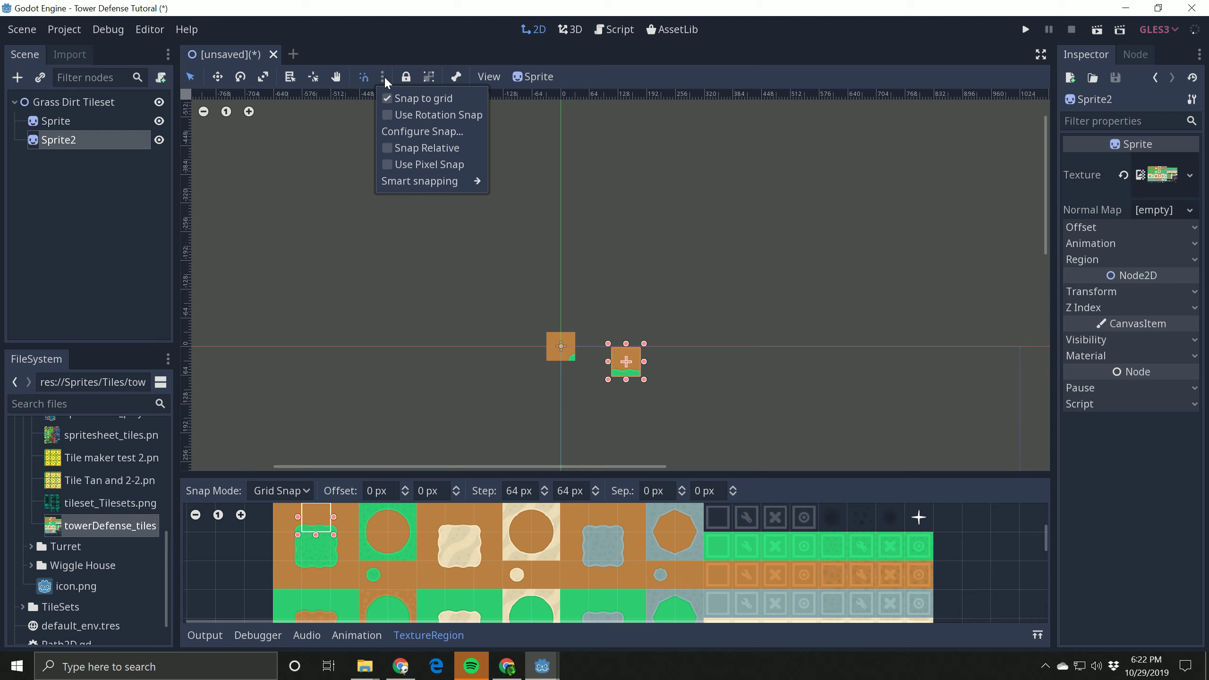
left_click(416, 134)
left_click(602, 402)
- Align Sprite and Sprite2 side by side on the snap grid, below and right of the origin, with a small gap between them
scroll(837, 390, "up", 7)
left_click_drag(439, 328, 562, 358)
left_click_drag(438, 329, 502, 359)
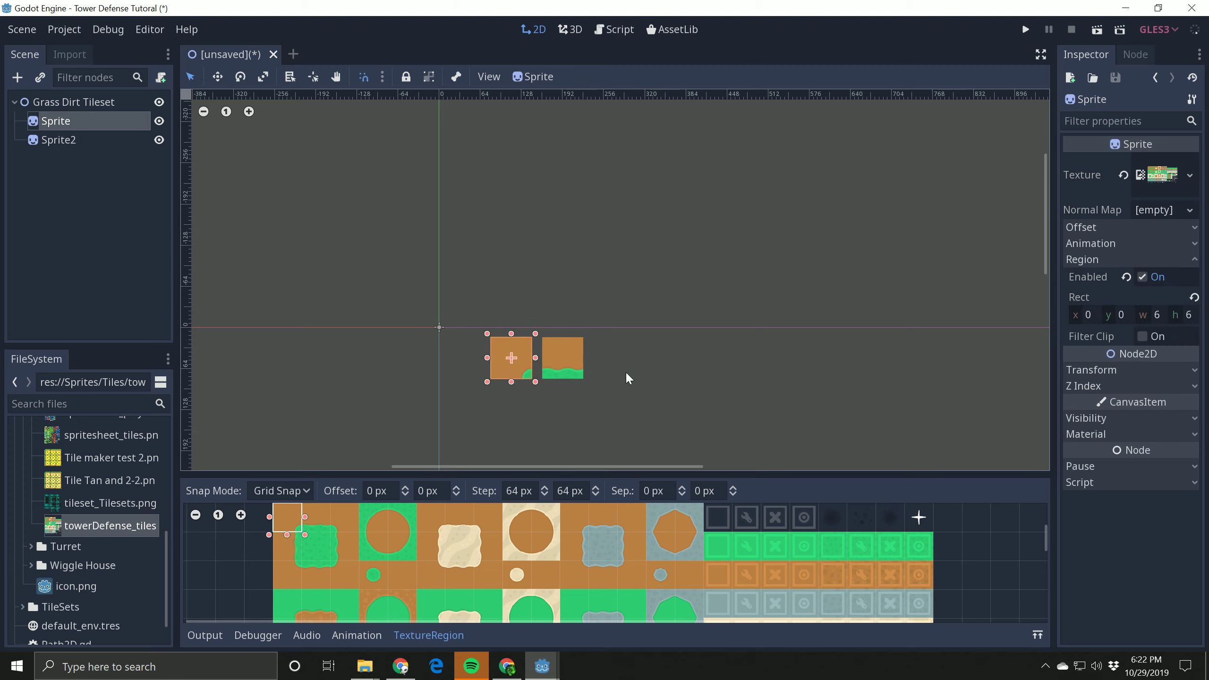
left_click(562, 358)
left_click(523, 360)
left_click(561, 358)
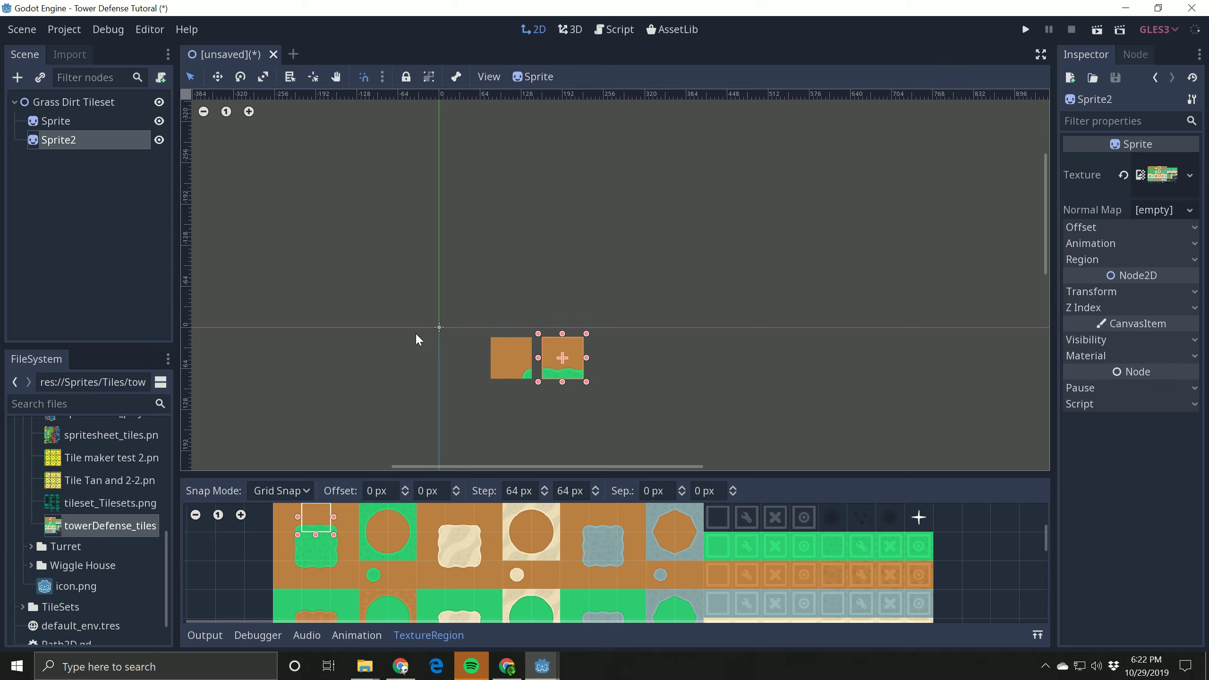
left_click(509, 359)
- Duplicate Sprite2 into the next grid position to its right and set the copy's region to the dirt tile with a grass lower-left corner
left_click(574, 365)
left_click(66, 143)
key("ctrl+d")
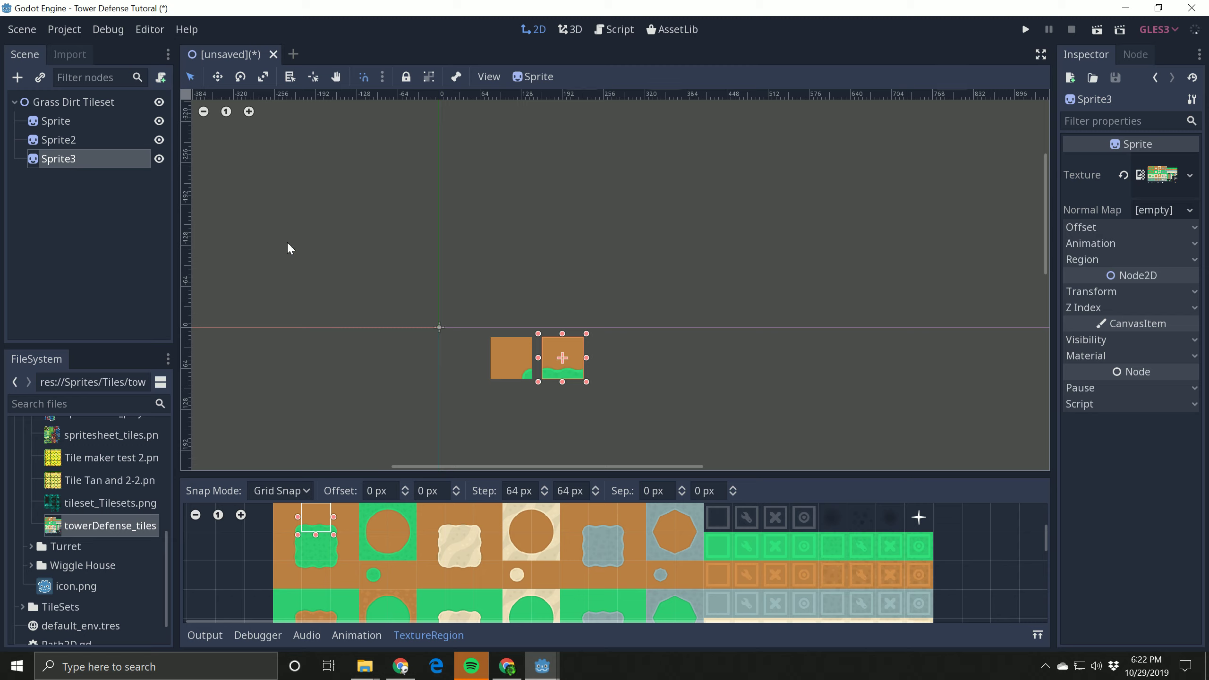
left_click_drag(566, 371, 615, 368)
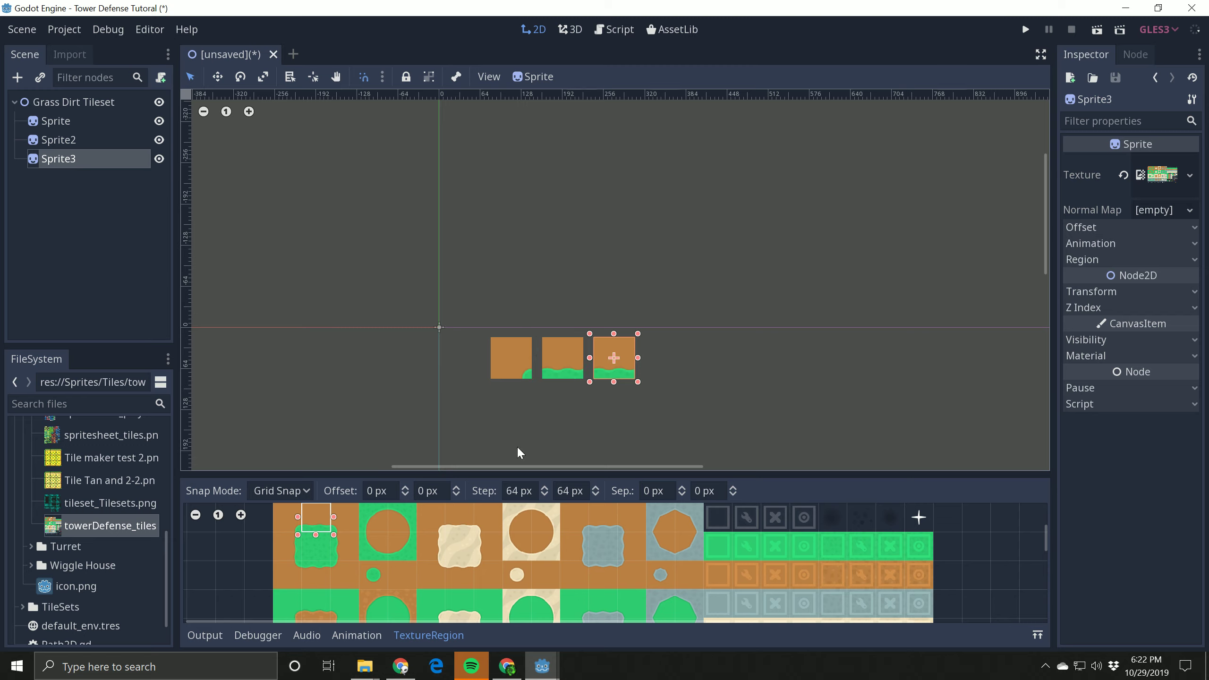
left_click_drag(358, 531, 340, 505)
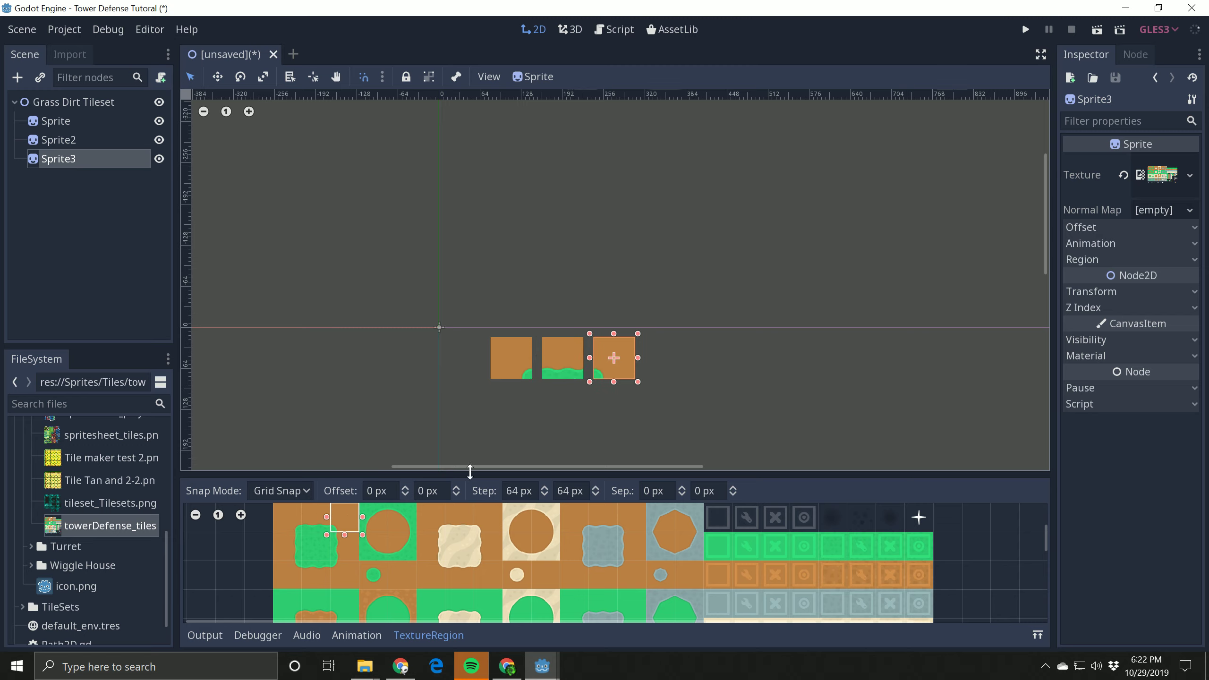
- Duplicate Sprite3 twice and place the copies in the next two grid positions of the row
key("ctrl+d")
left_click_drag(619, 369, 717, 369)
key("ctrl+d")
- Set Sprite4's region to the upper-left quarter of the dirt circle on grass and select Sprite5
left_click(663, 366)
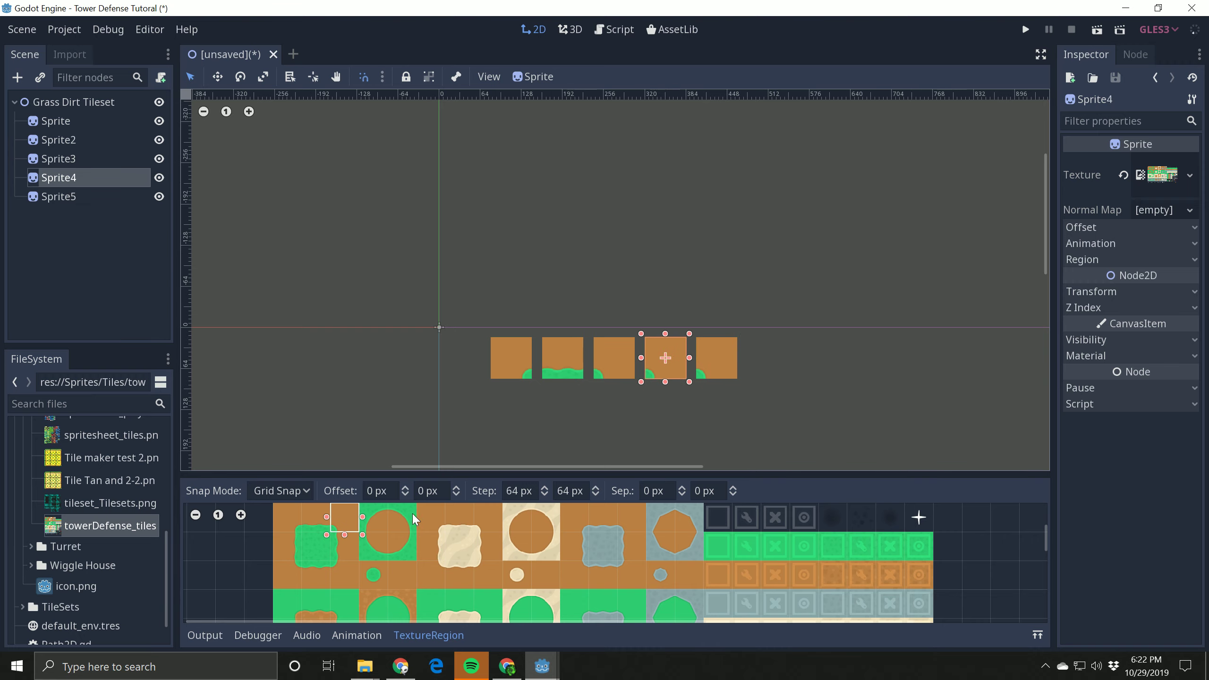
left_click_drag(376, 528, 369, 518)
left_click(735, 356)
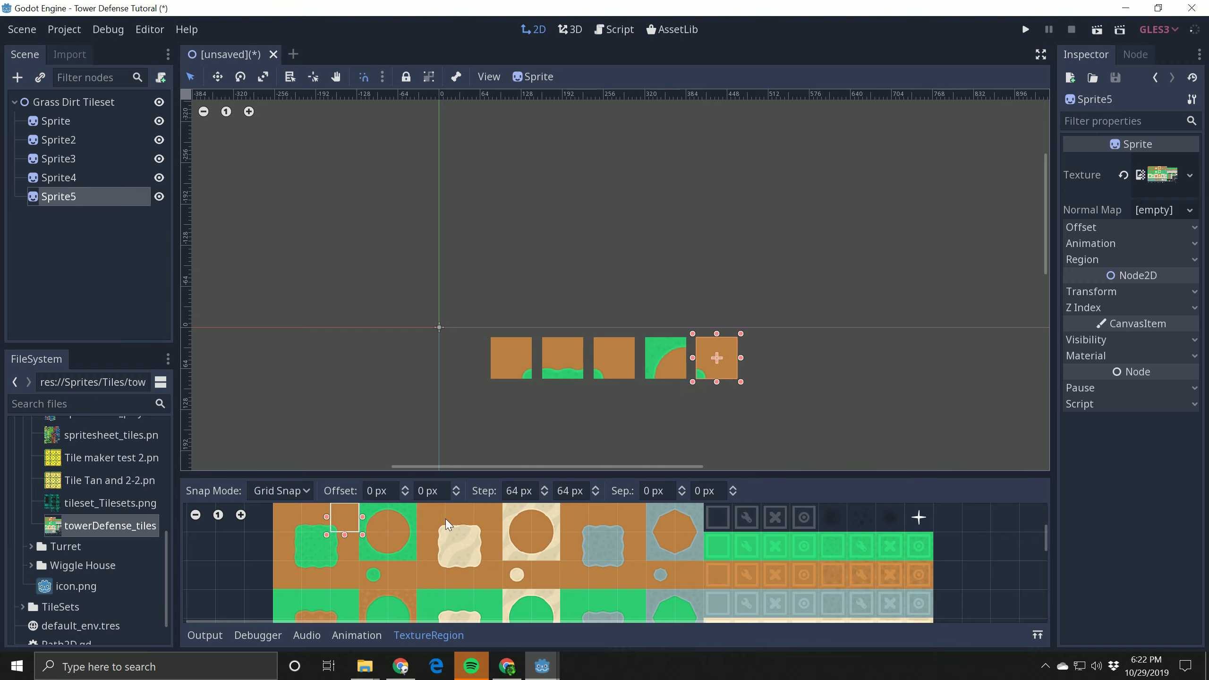
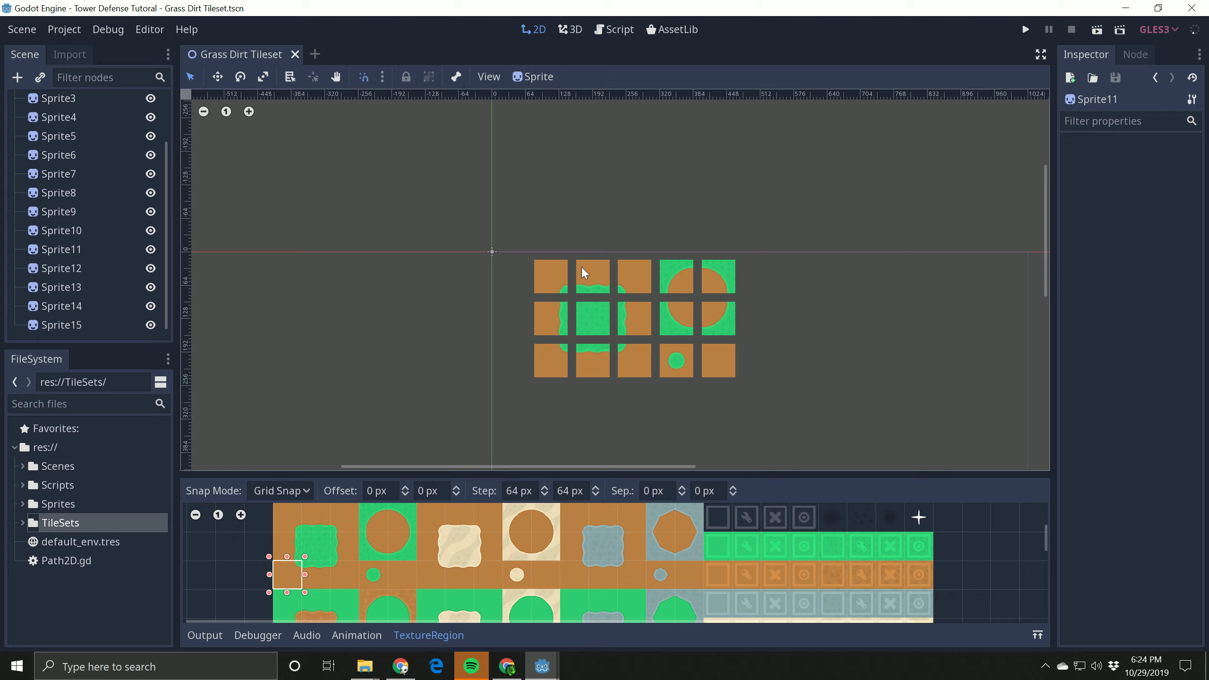
- Convert the scene to a TileSet and save it as grass dirt tiles.tres in the TileSets/Online Tutorial folder
left_click(23, 30)
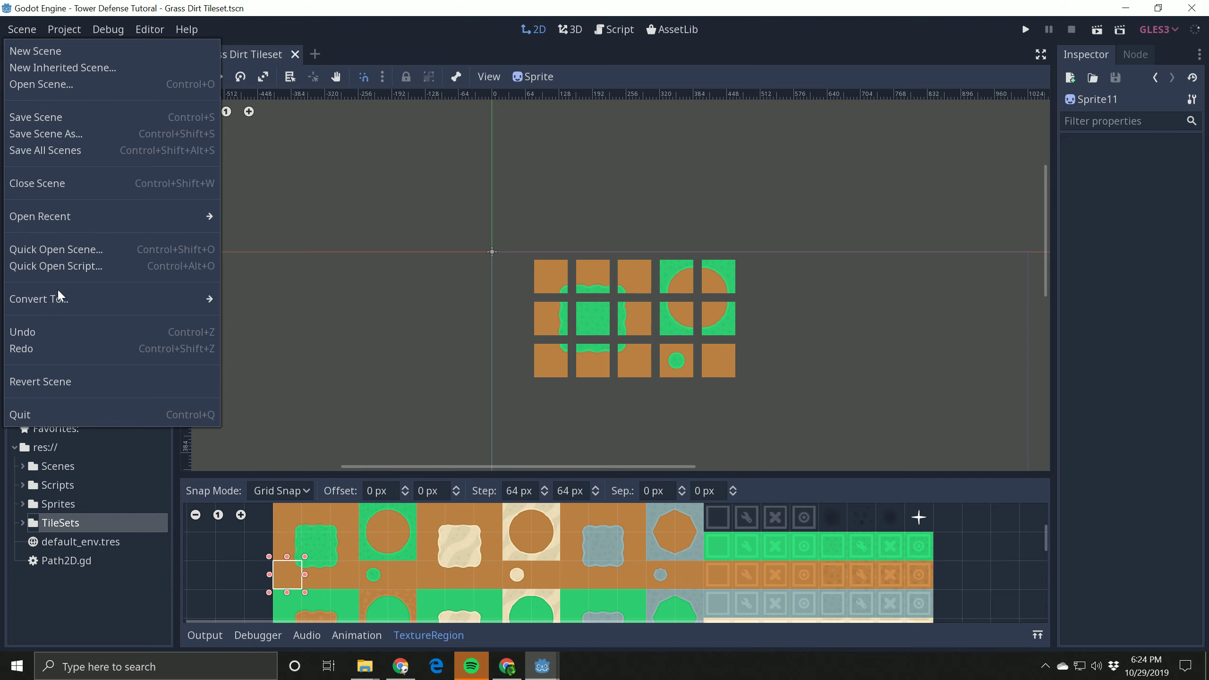
mouse_move(50, 308)
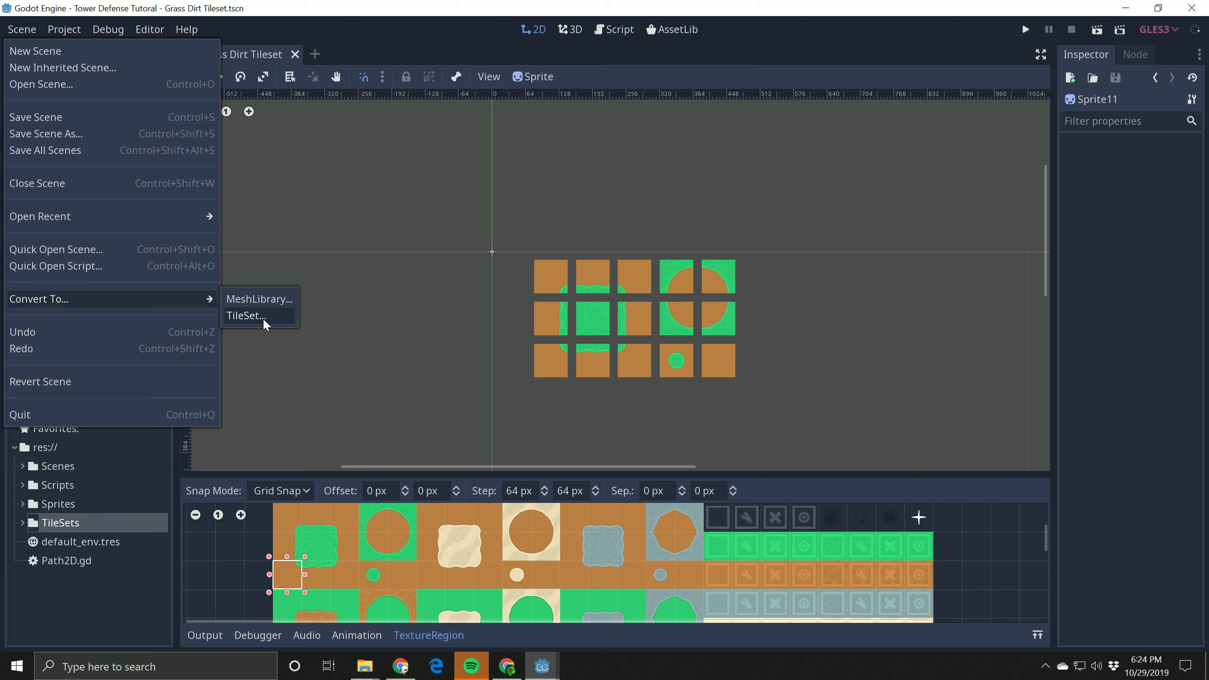
left_click(263, 318)
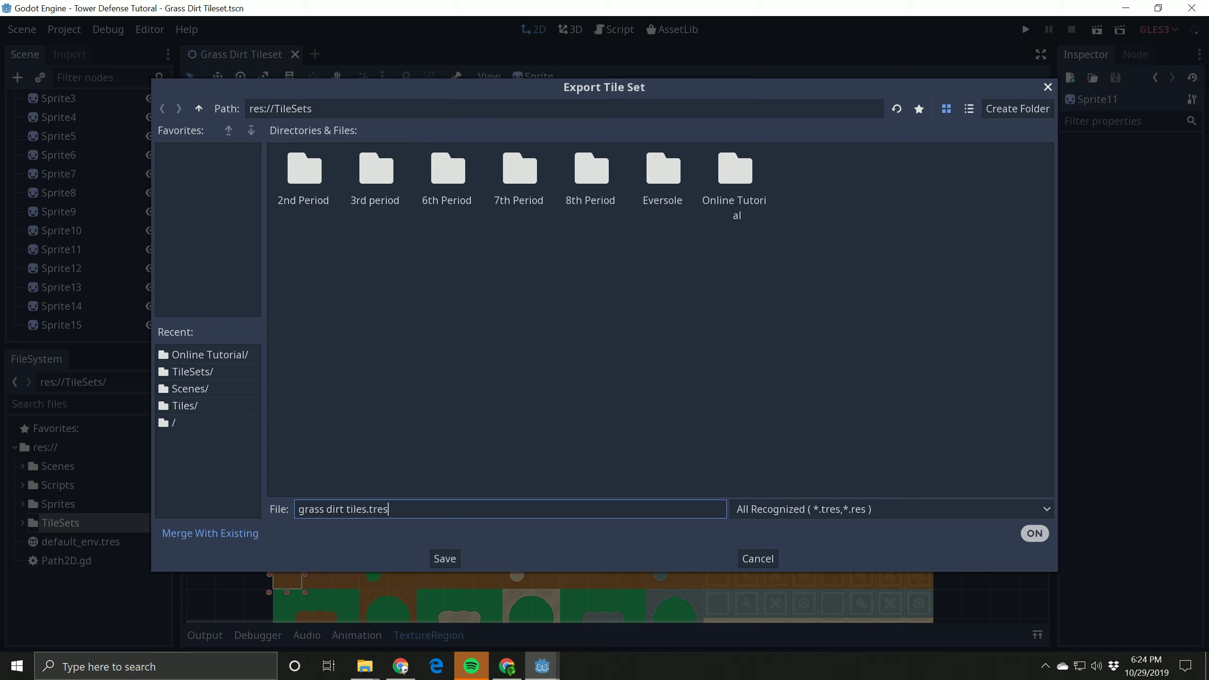
left_click_drag(318, 109, 274, 108)
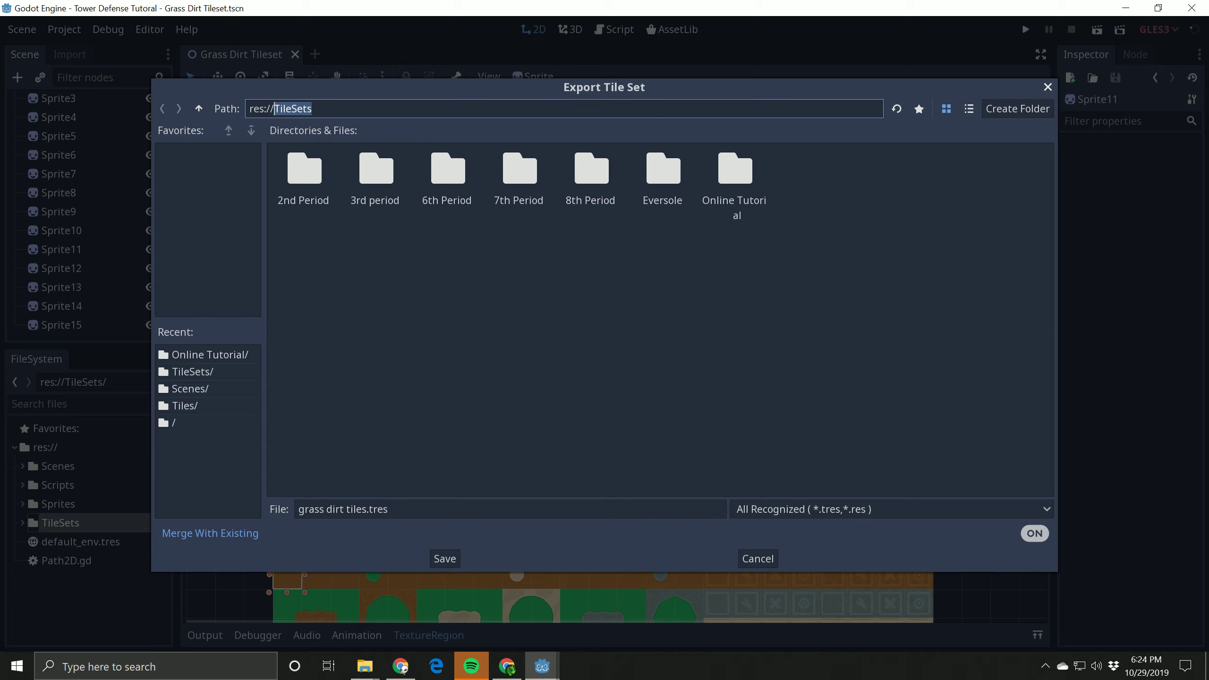
double_click(741, 171)
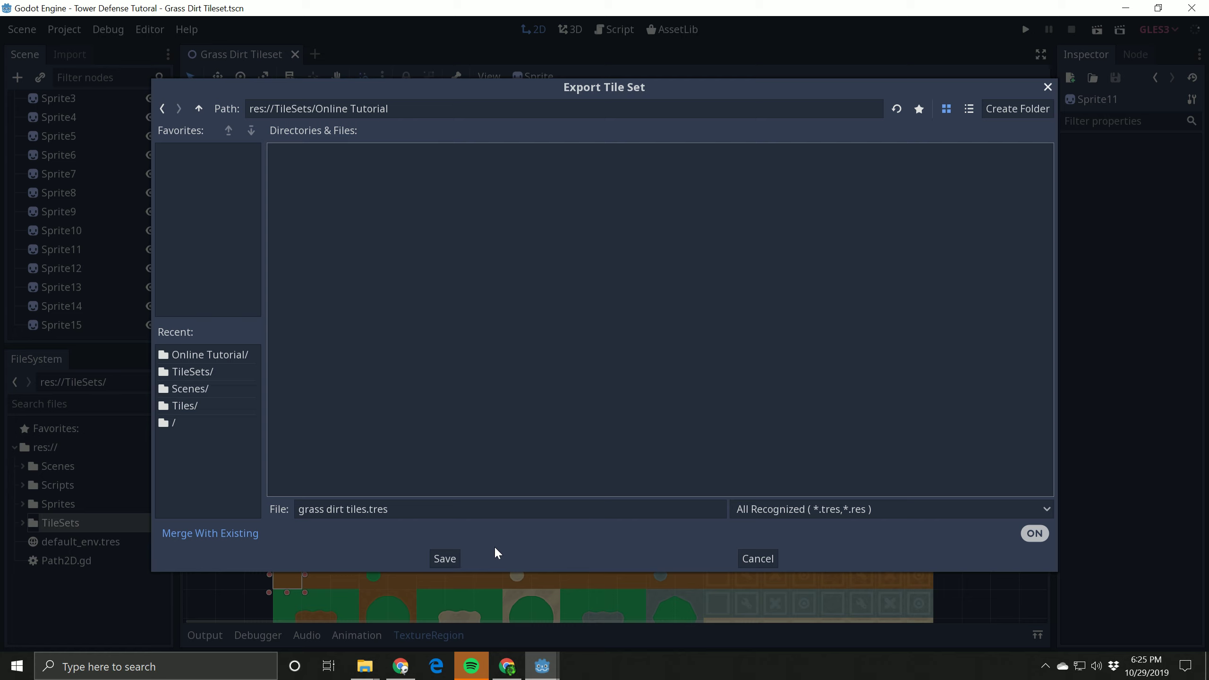
left_click(446, 556)
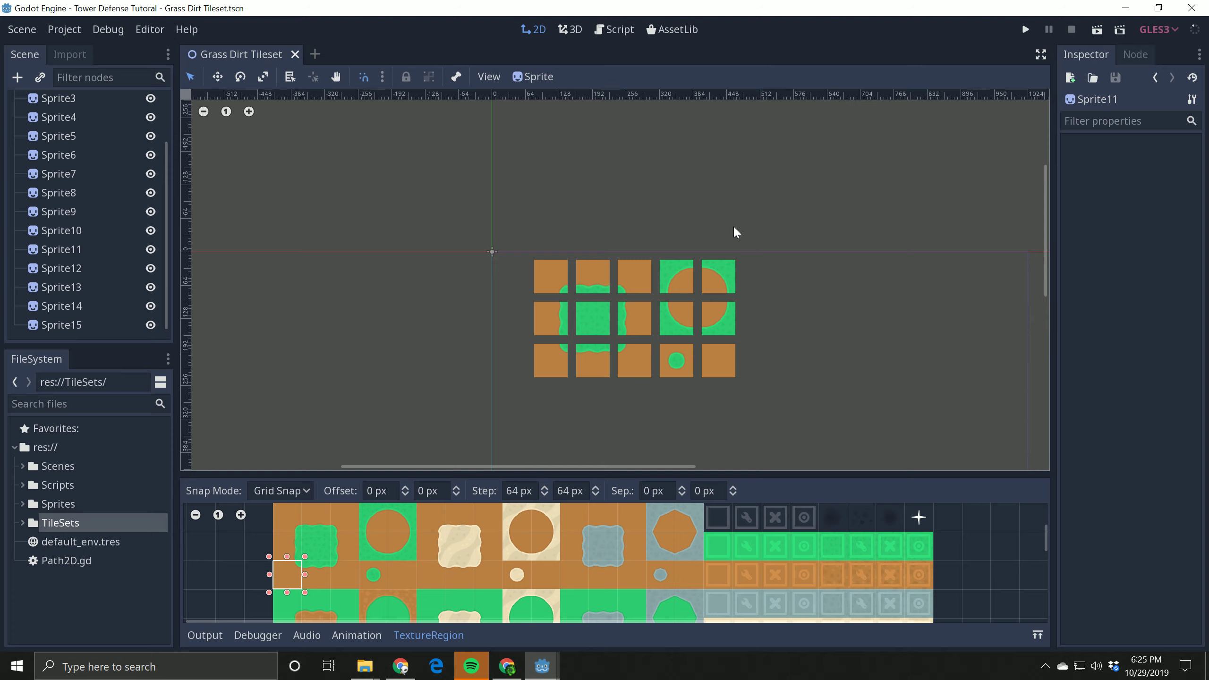
- Open a new empty scene alongside the Grass Dirt Tileset scene
scroll(1045, 277, "down", 1)
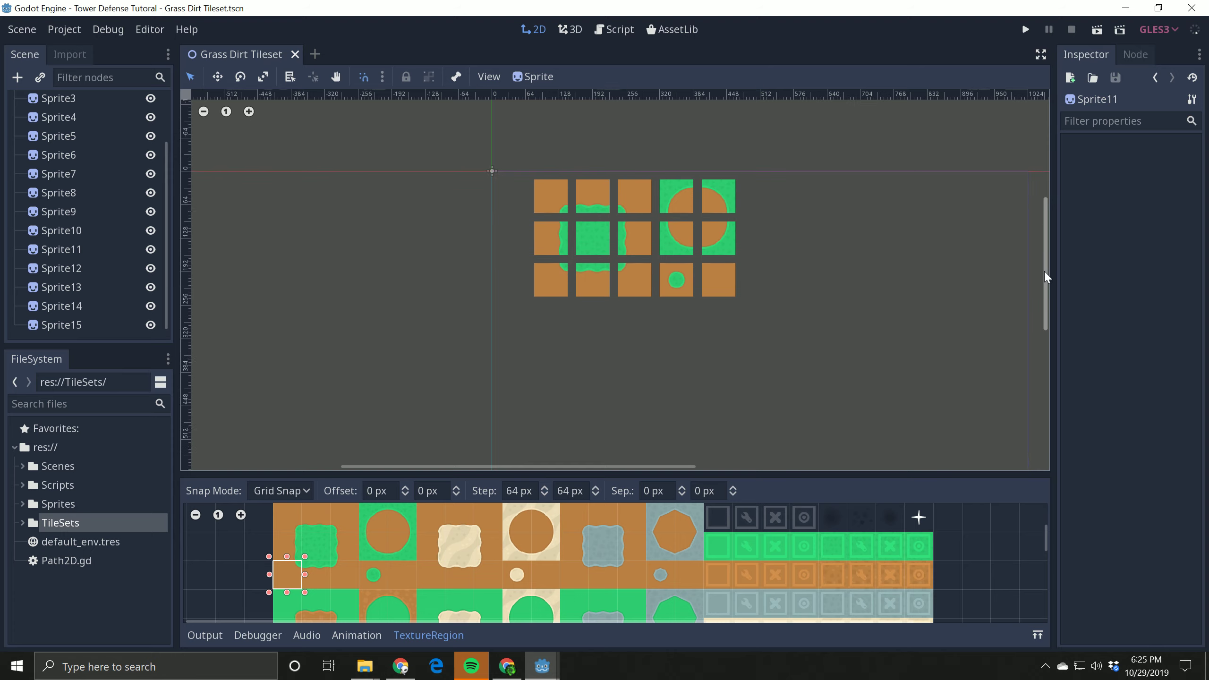
left_click_drag(1045, 272, 1045, 274)
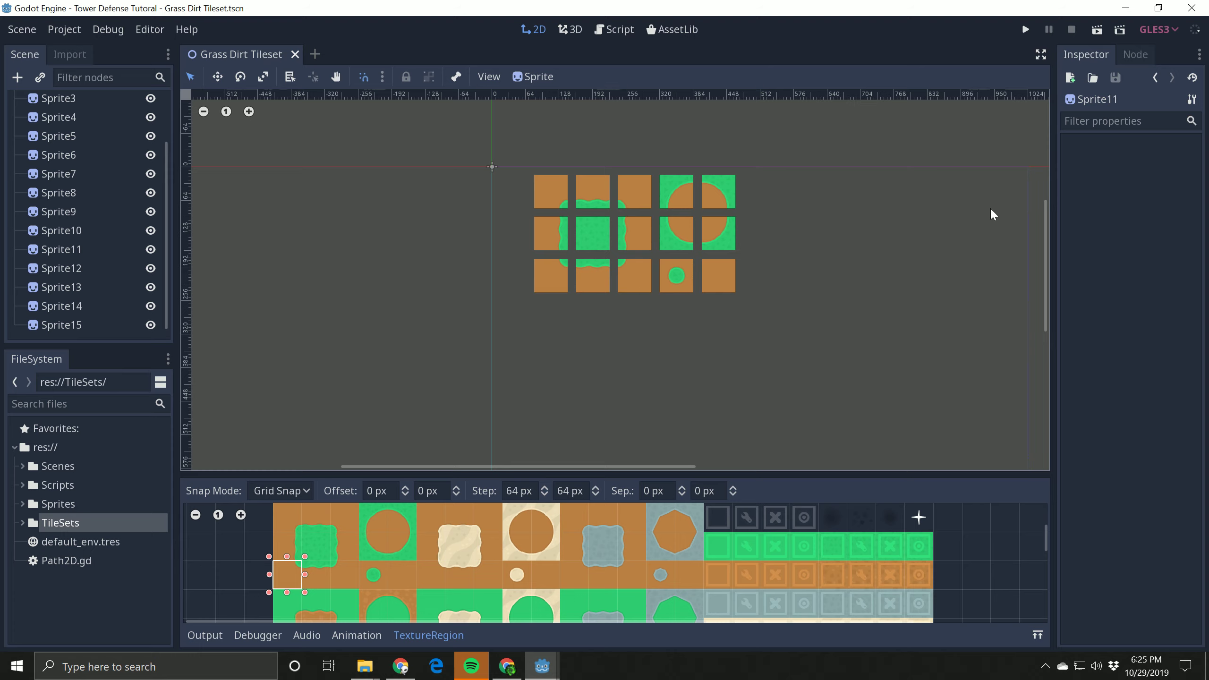
mouse_move(1046, 218)
left_mouse_down()
mouse_move(1042, 170)
mouse_move(1053, 176)
mouse_move(1045, 219)
left_mouse_up()
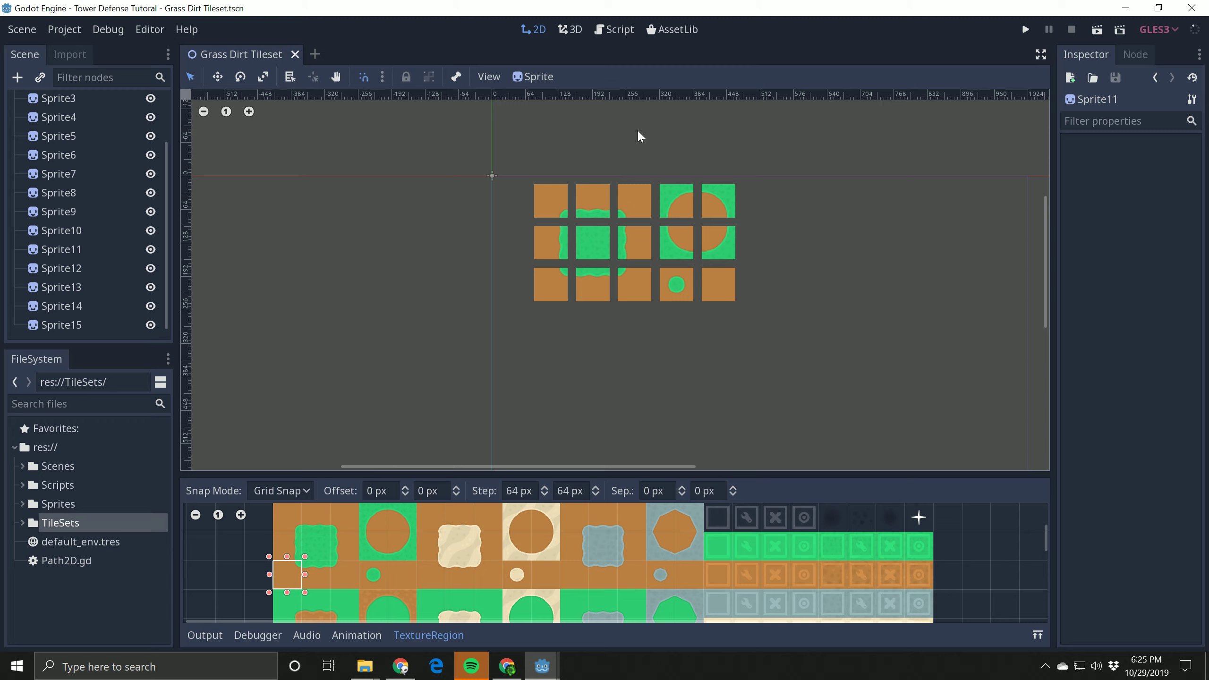
left_click(314, 54)
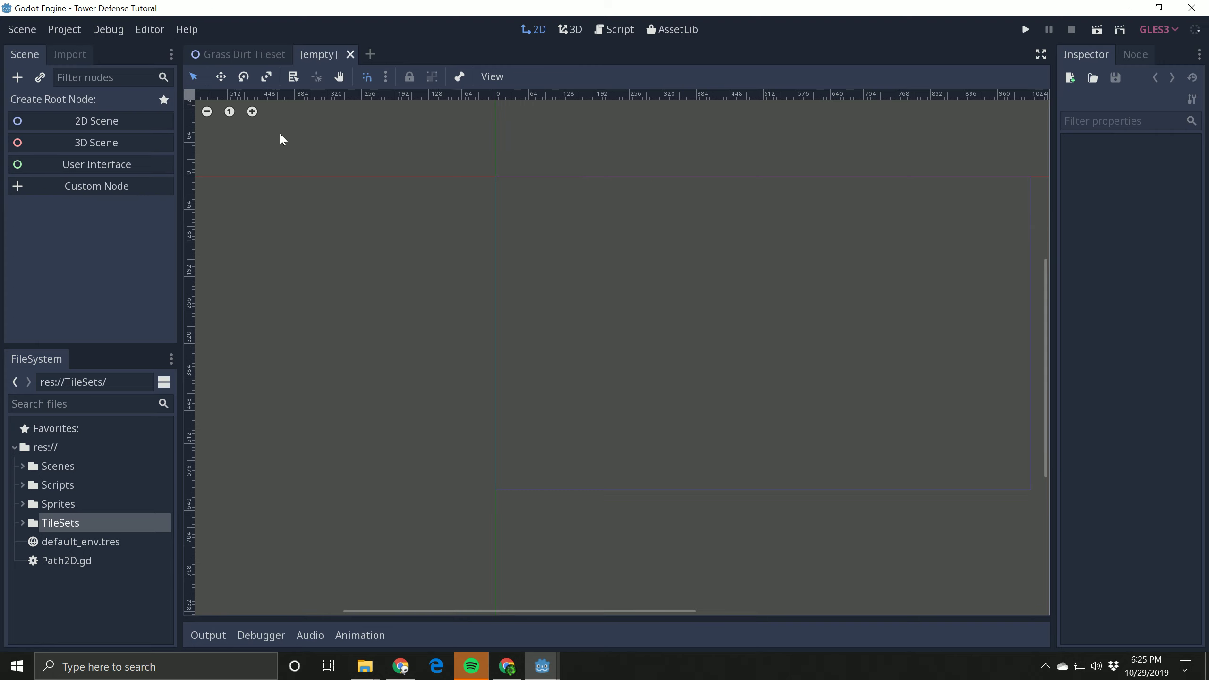
- Create a 2D scene root named Level 1 and save the scene as Level 1.tscn in the Scenes/Online Tutorial folder
left_click(67, 122)
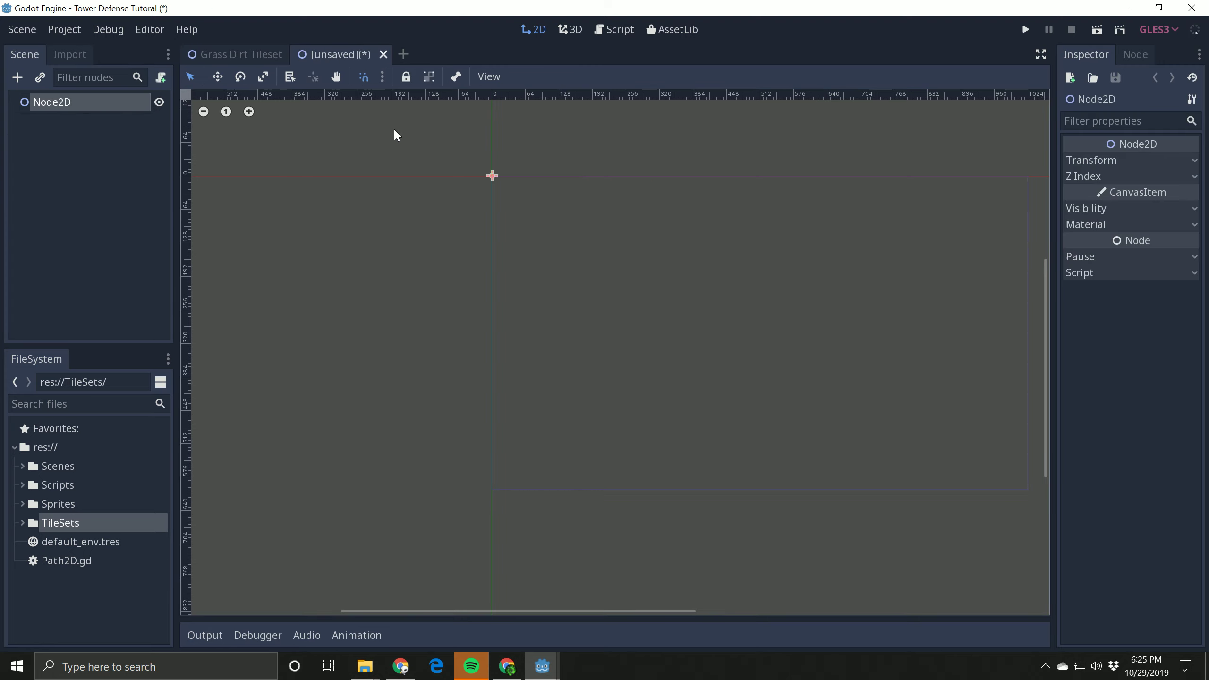
double_click(85, 102)
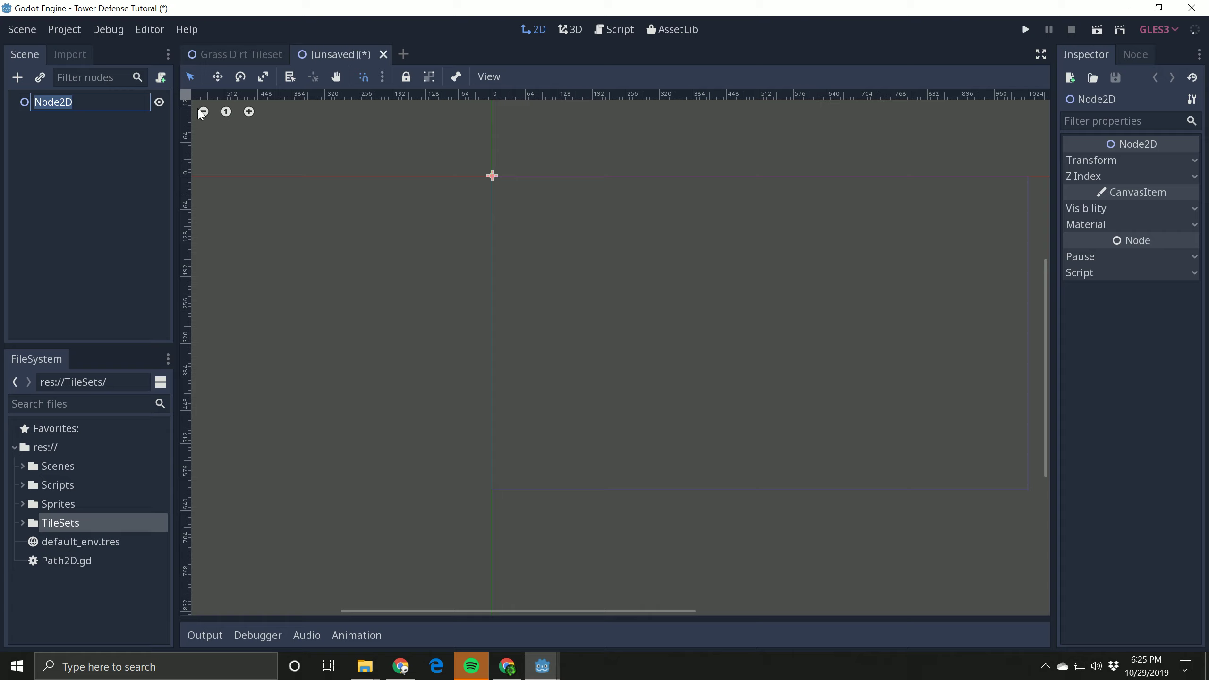
type("Level 1")
left_click(110, 196)
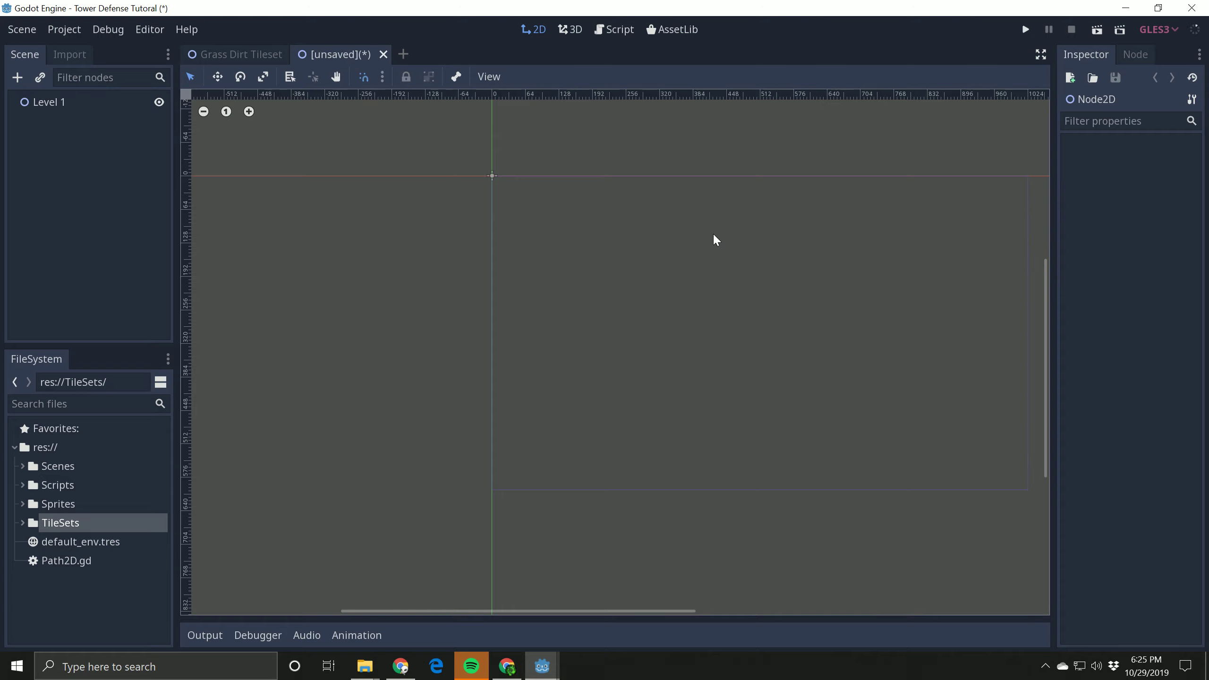
key("ctrl+s")
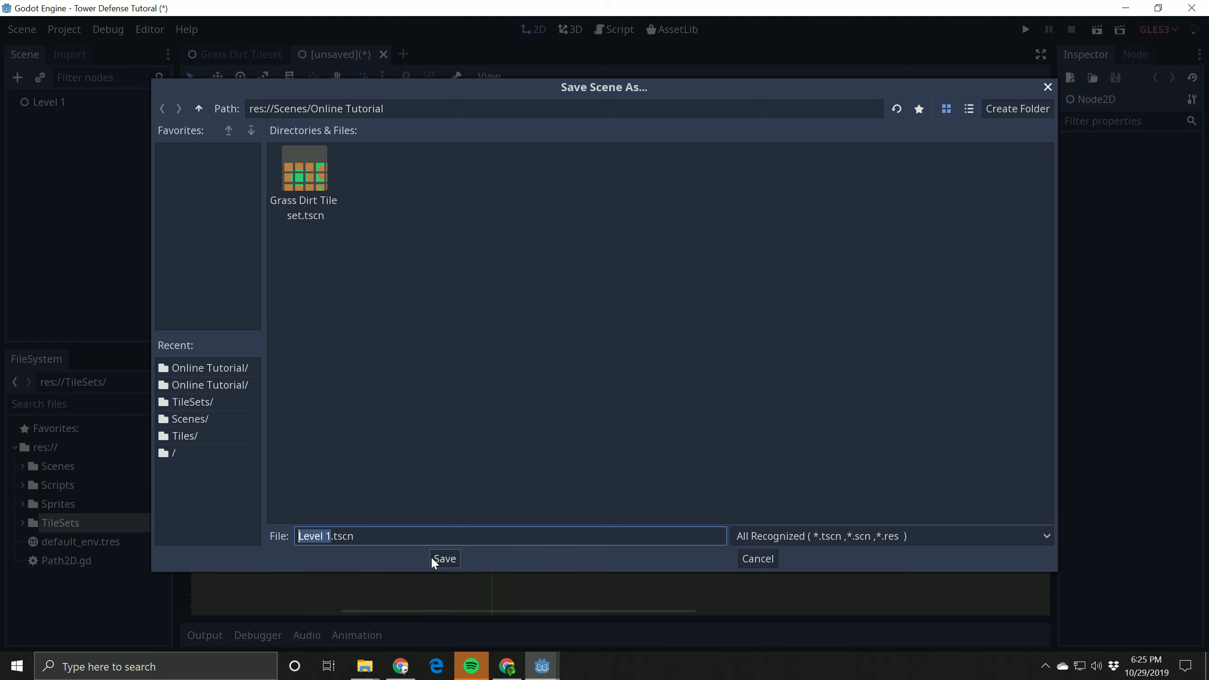
left_click(445, 558)
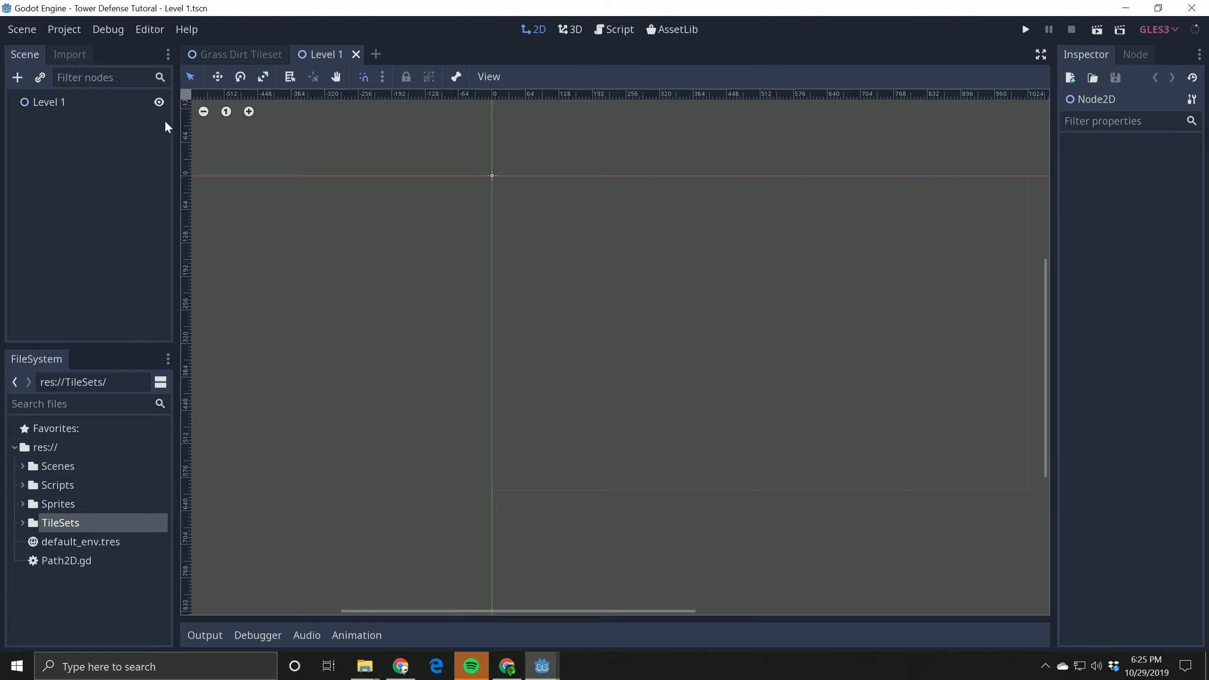
- Add a TileMap node as a child of Level 1
left_click_drag(628, 611, 715, 616)
scroll(748, 358, "up", 5)
scroll(748, 357, "down", 1)
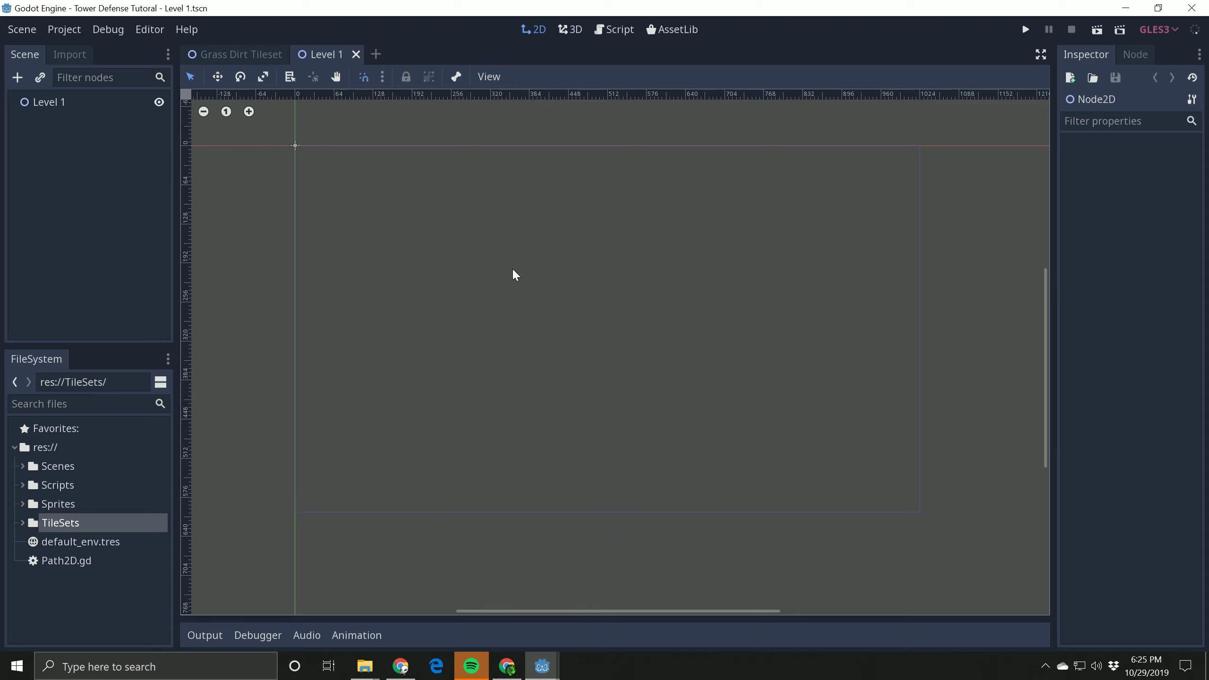
left_click(51, 108)
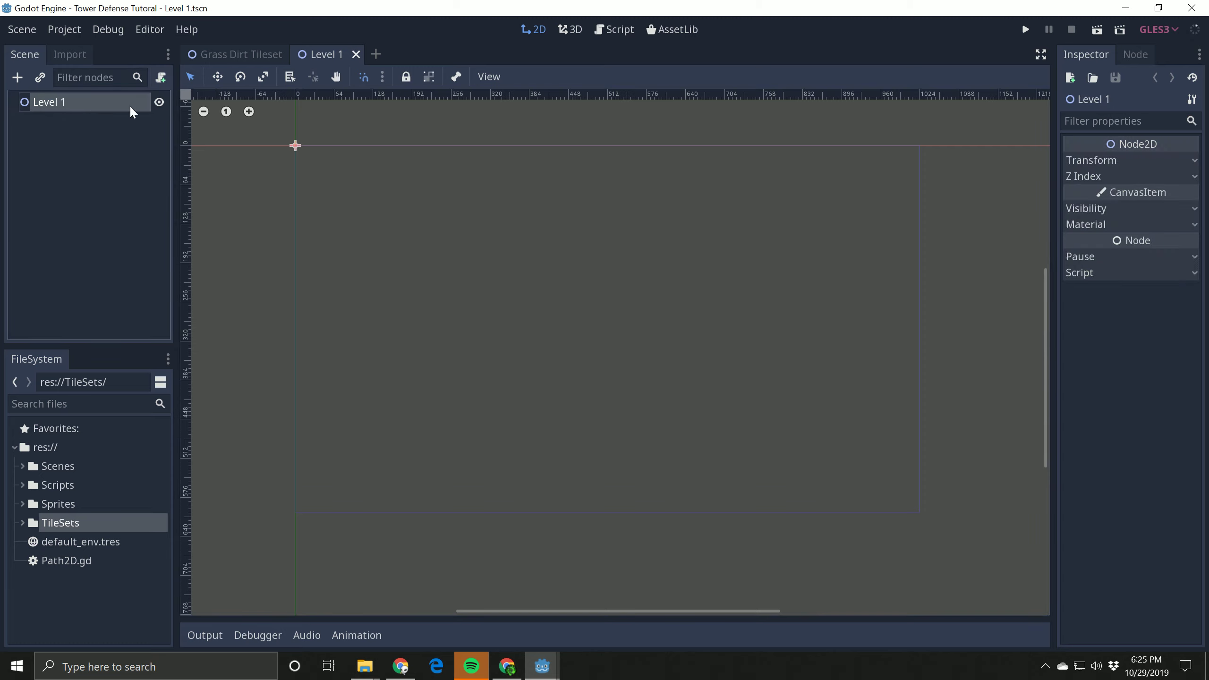
left_click(15, 79)
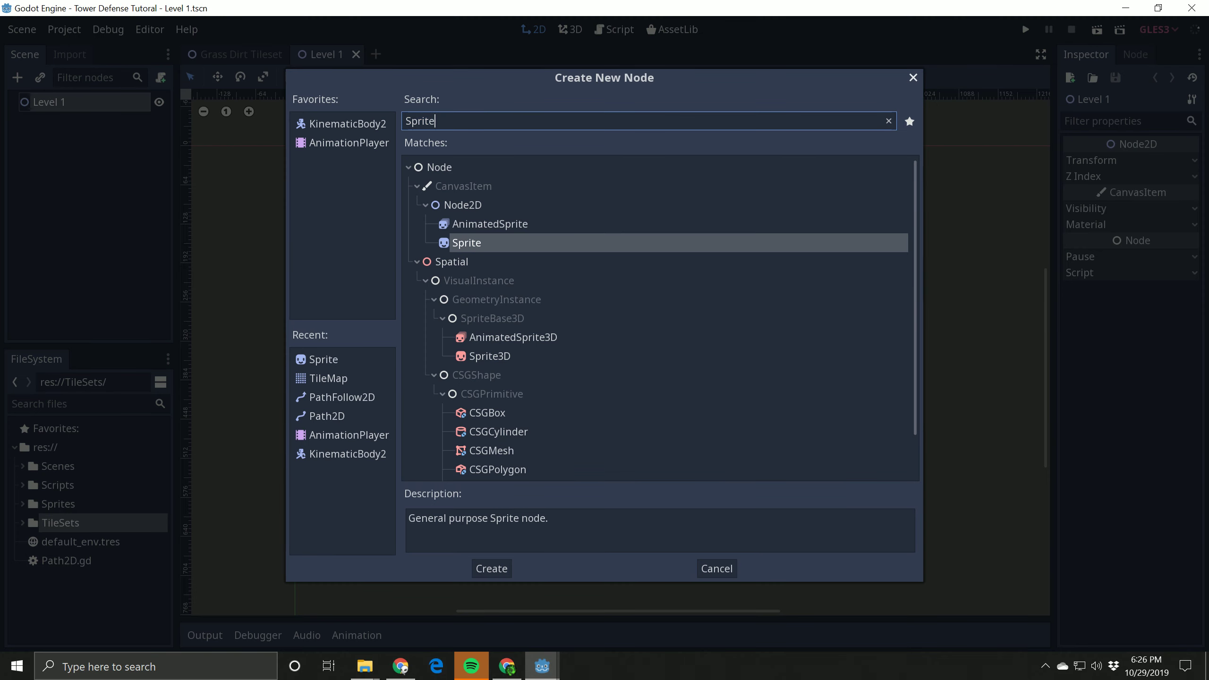
key("BackSpace")
key("BackSpace")
key("BackSpace")
key("BackSpace")
key("BackSpace")
key("BackSpace")
type("time")
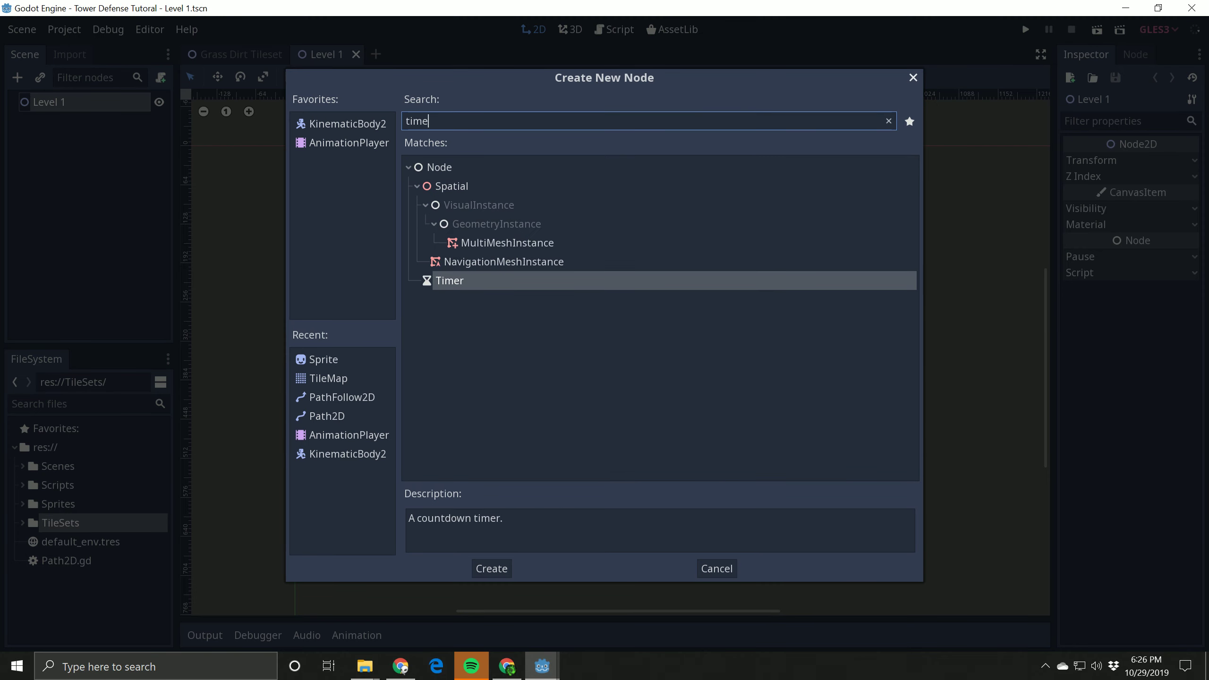
key("BackSpace")
key("BackSpace")
type("lemap")
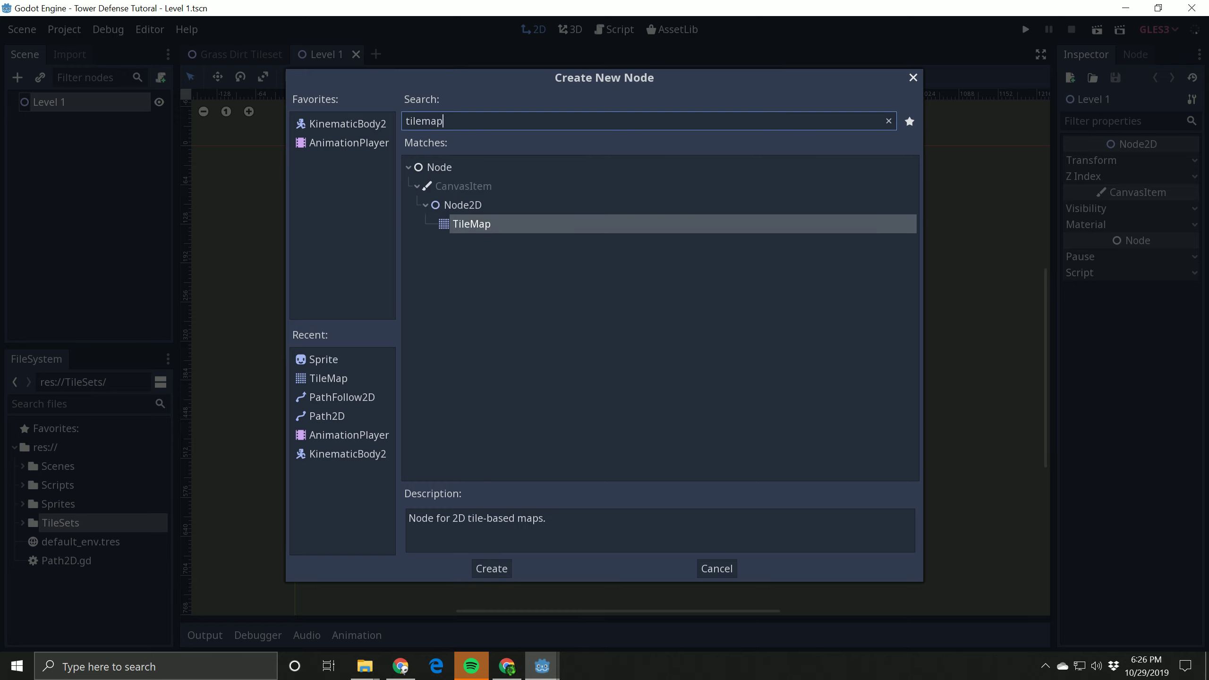
left_click(503, 229)
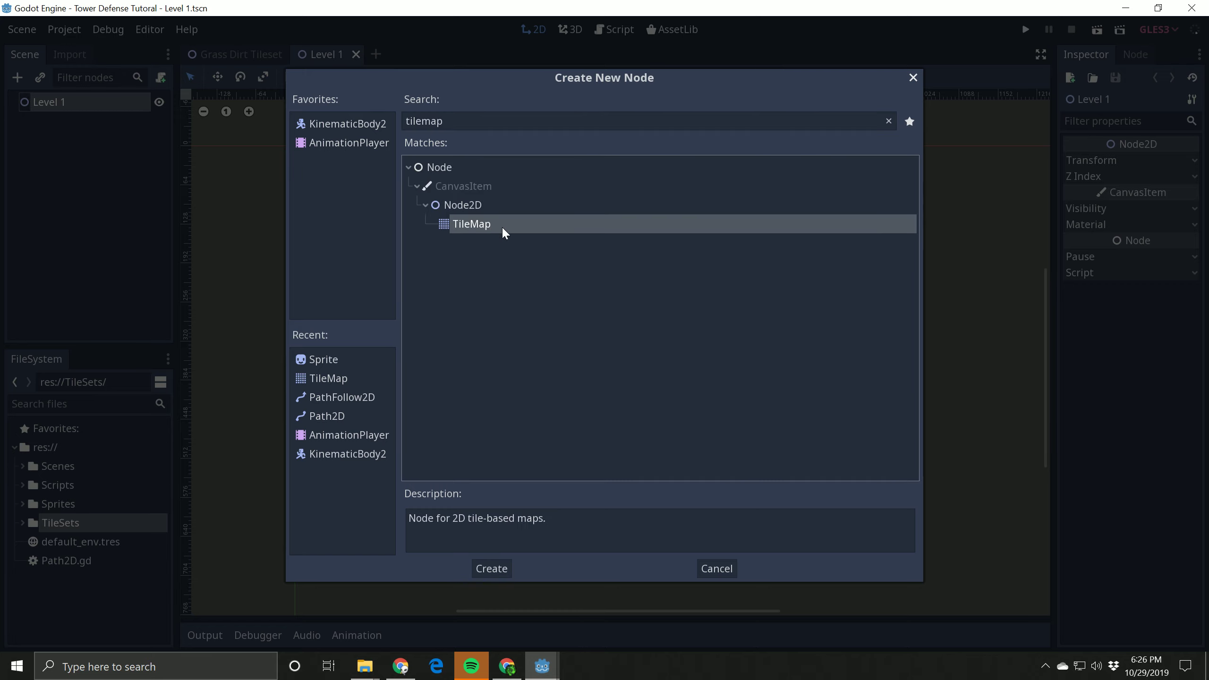
left_click(492, 569)
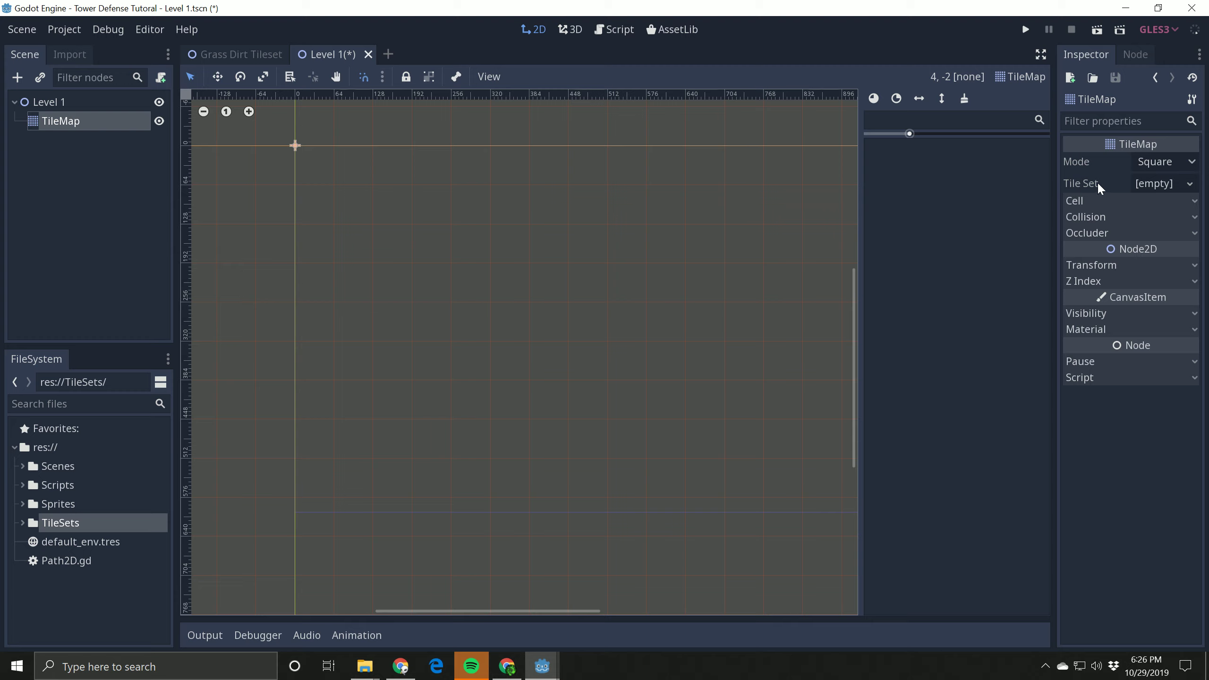
- Load grass dirt tiles.tres from the TileSets/Online Tutorial folder as the TileMap's tile set
left_click(1192, 185)
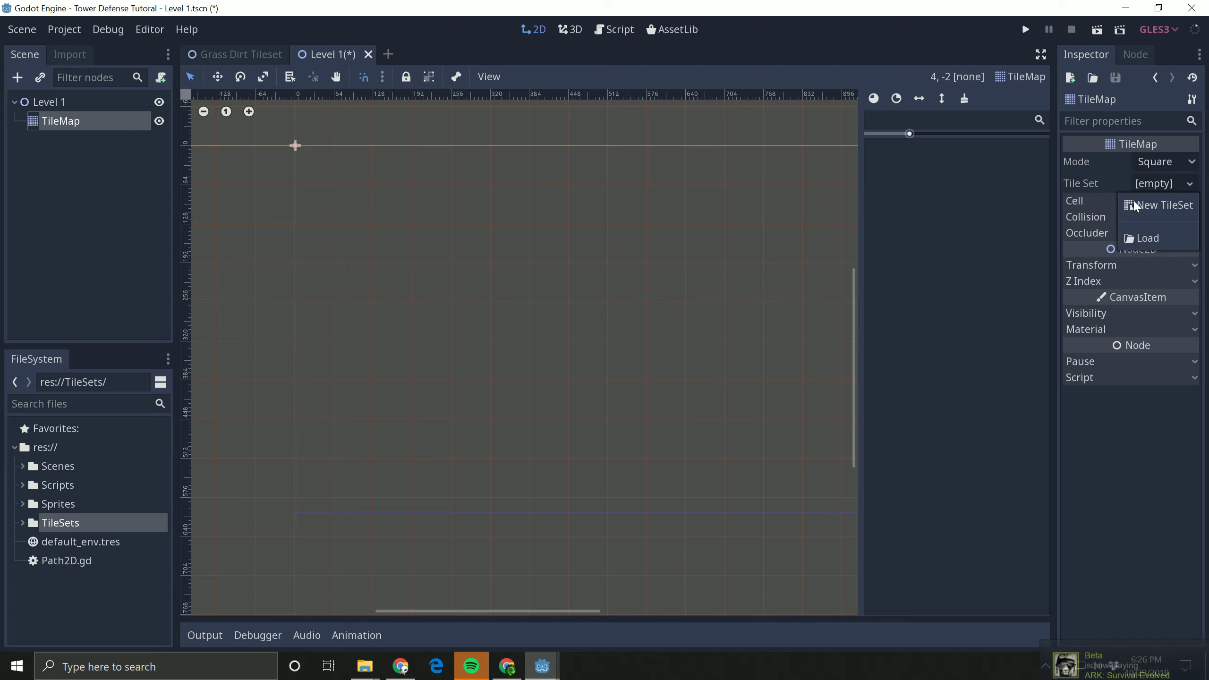
left_click(1143, 241)
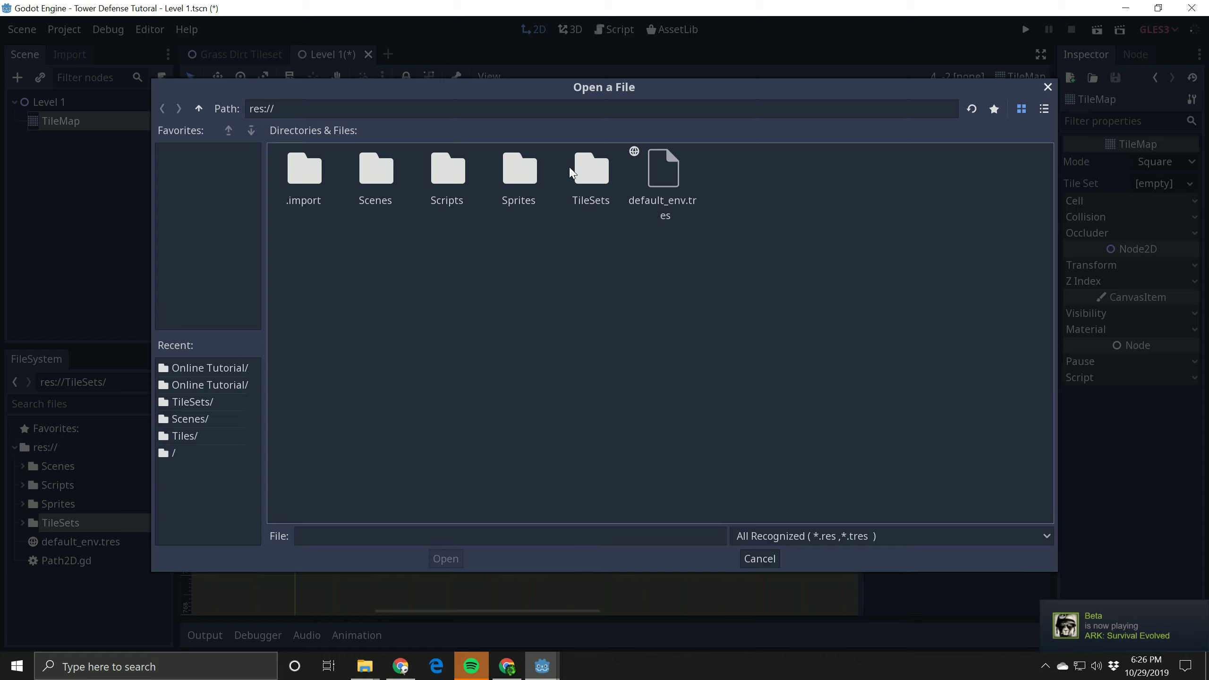
double_click(592, 173)
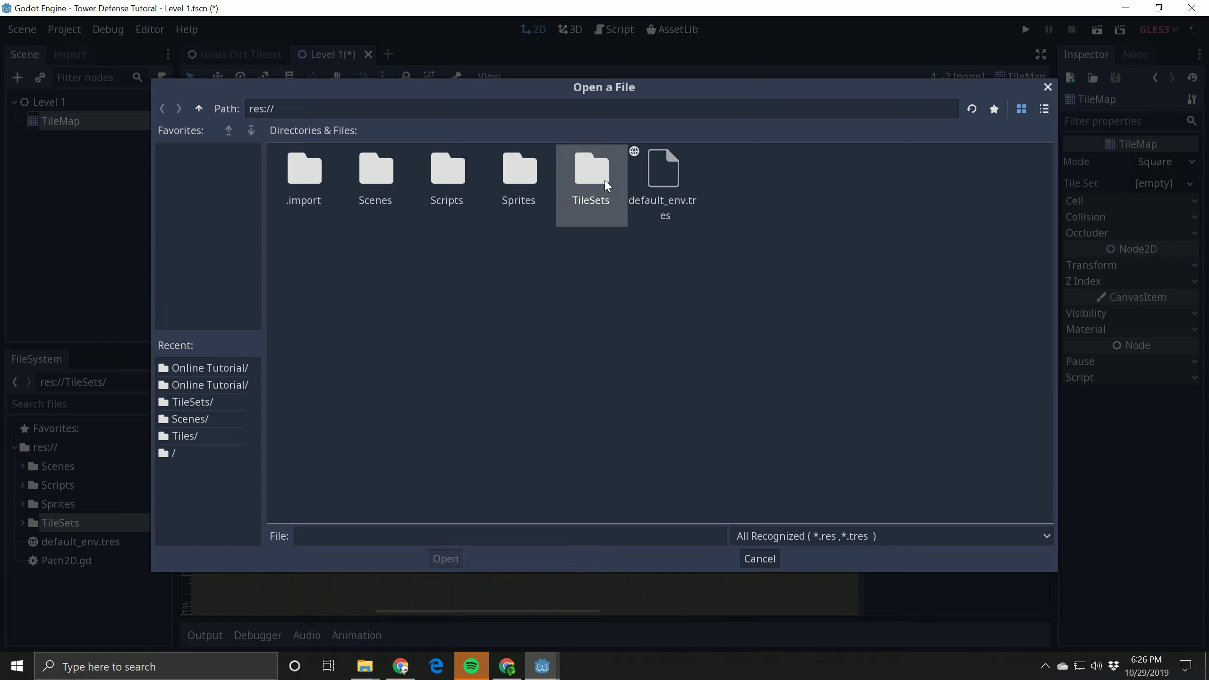
double_click(735, 176)
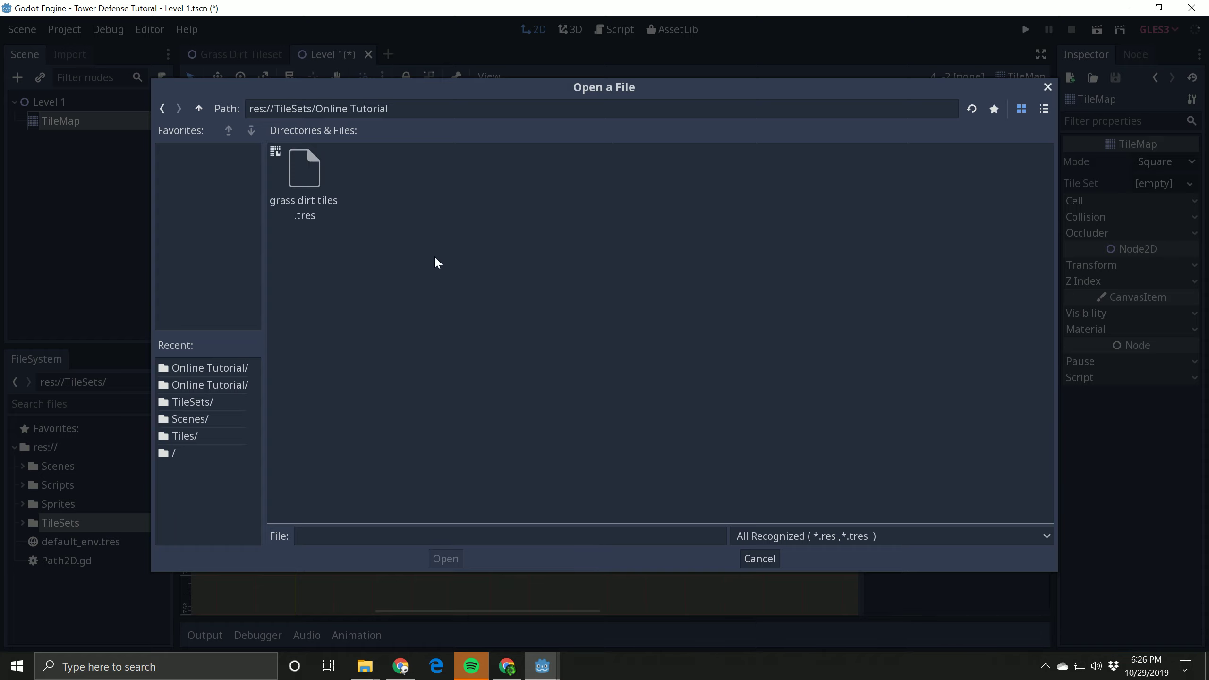
left_click(317, 176)
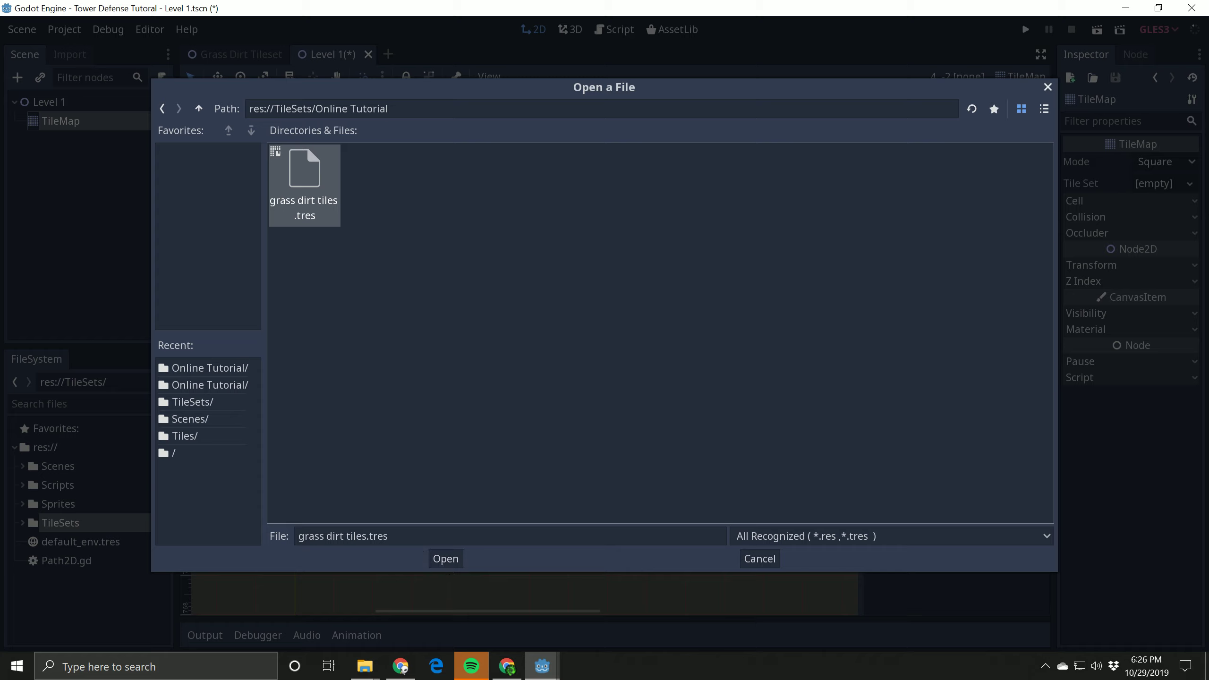
left_click_drag(388, 536, 298, 535)
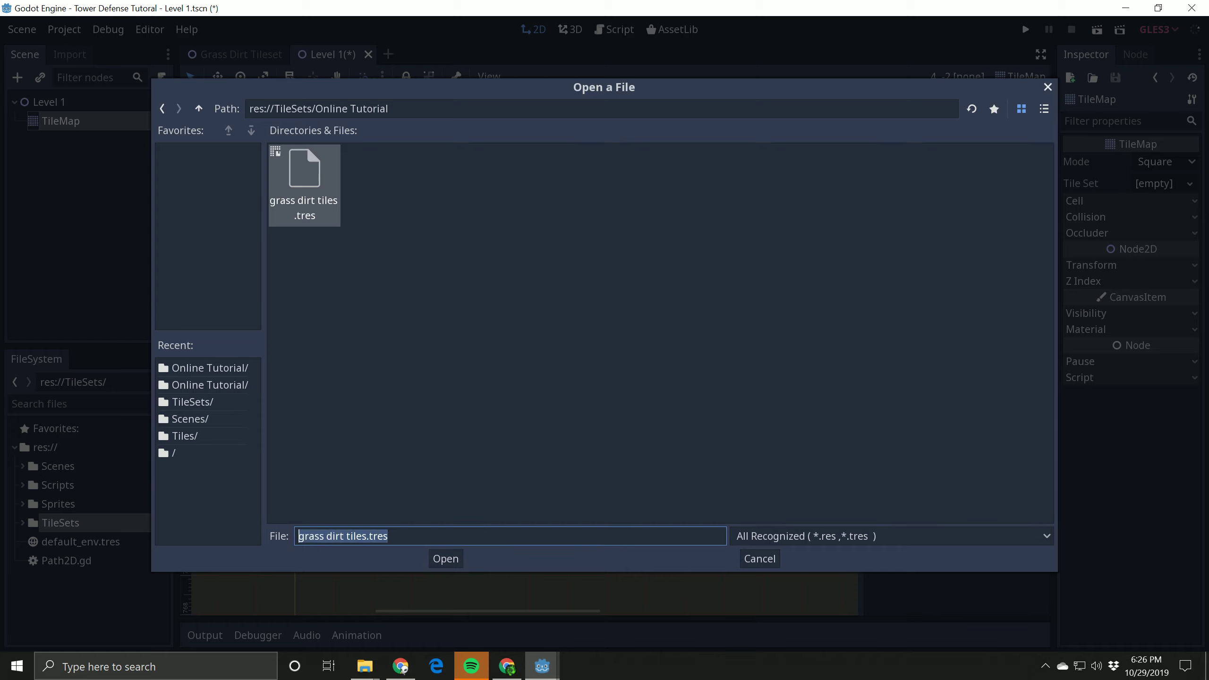
left_click(389, 536)
left_click_drag(389, 536, 299, 536)
left_click(388, 536)
left_click_drag(389, 536, 298, 536)
left_click(388, 536)
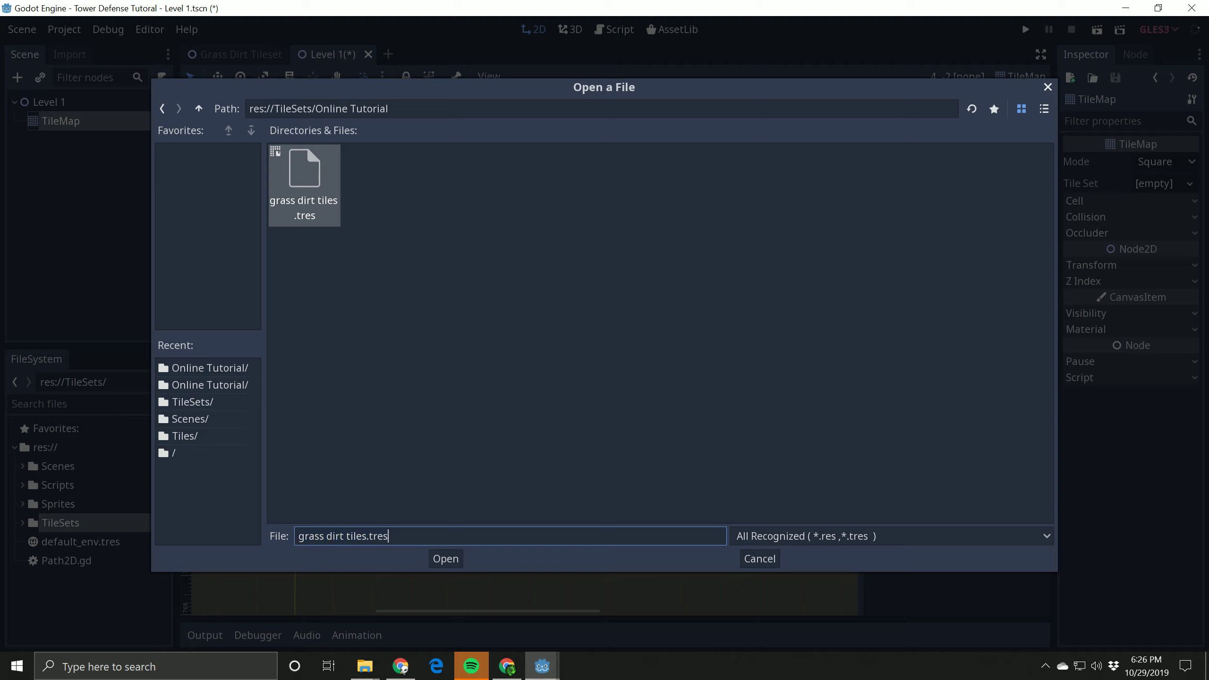
left_click_drag(388, 535, 367, 536)
left_click(449, 559)
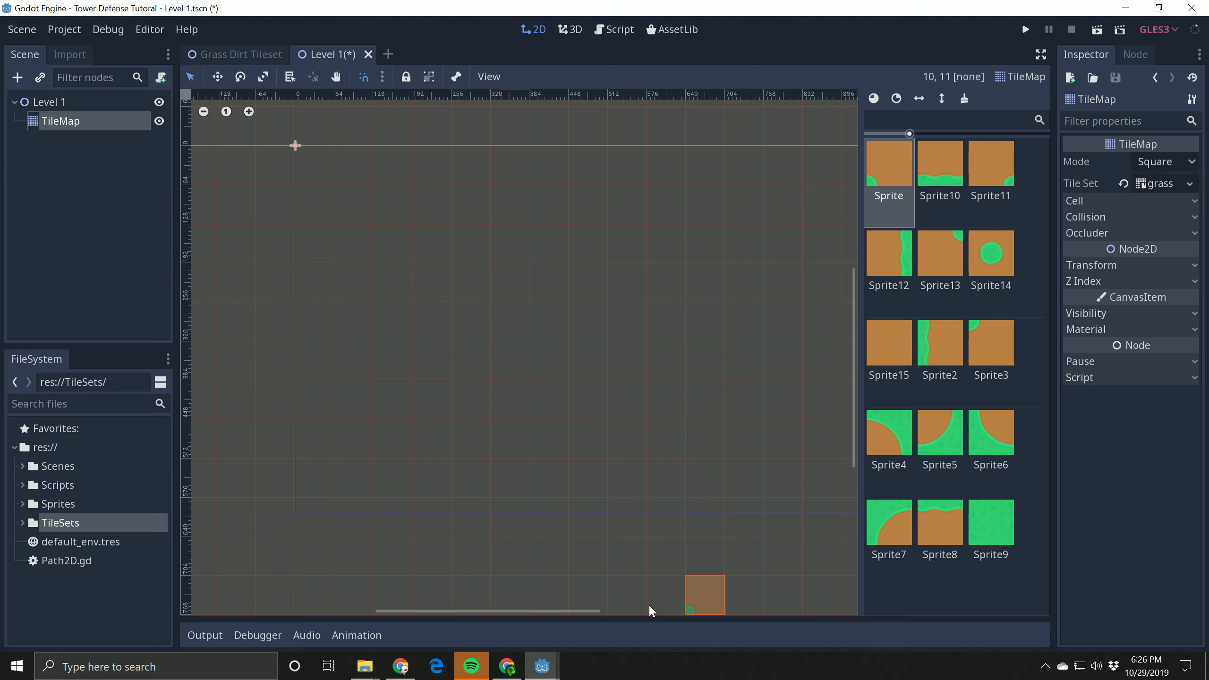
- Paint a horizontal row of eight Sprite9 grass tiles just above the lower edge of the game frame
left_click_drag(552, 611, 585, 607)
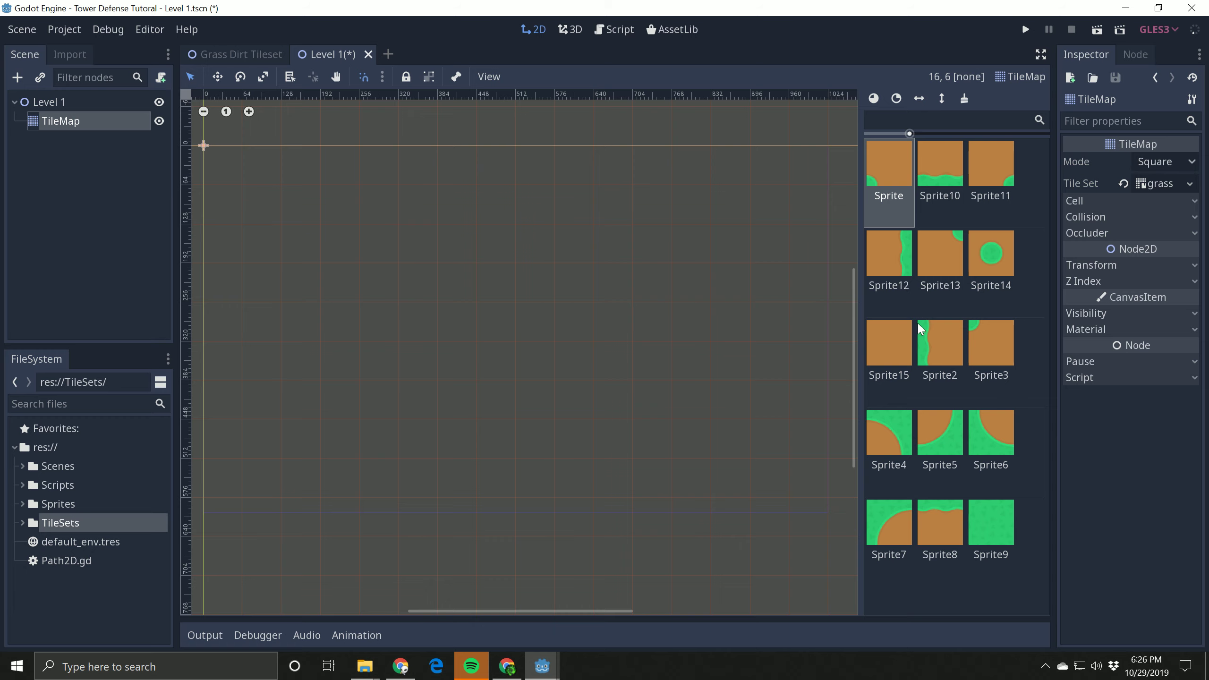
left_click(903, 331)
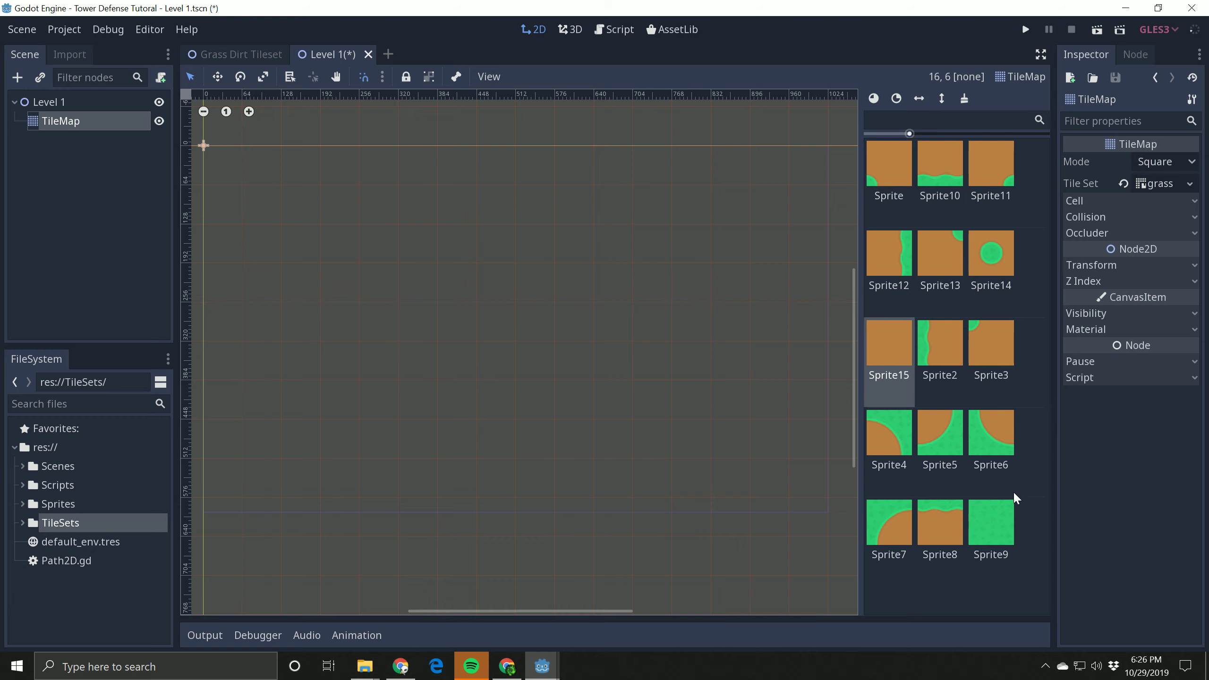
left_click(1004, 515)
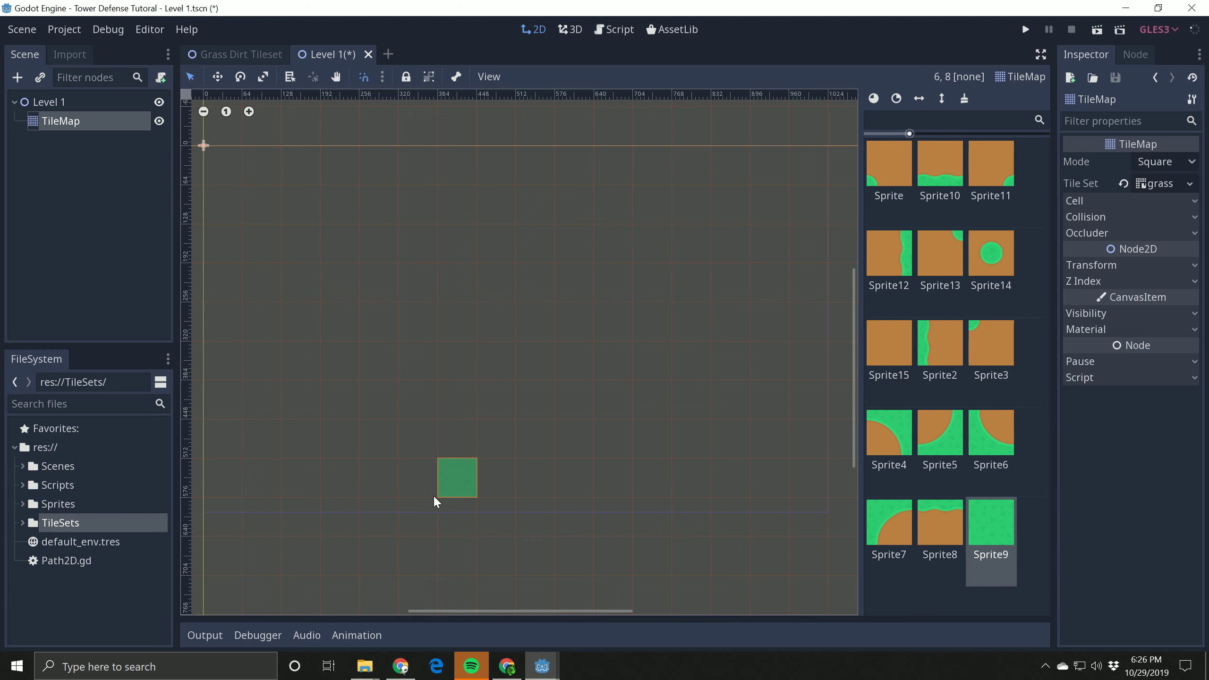
left_click_drag(383, 499, 457, 495)
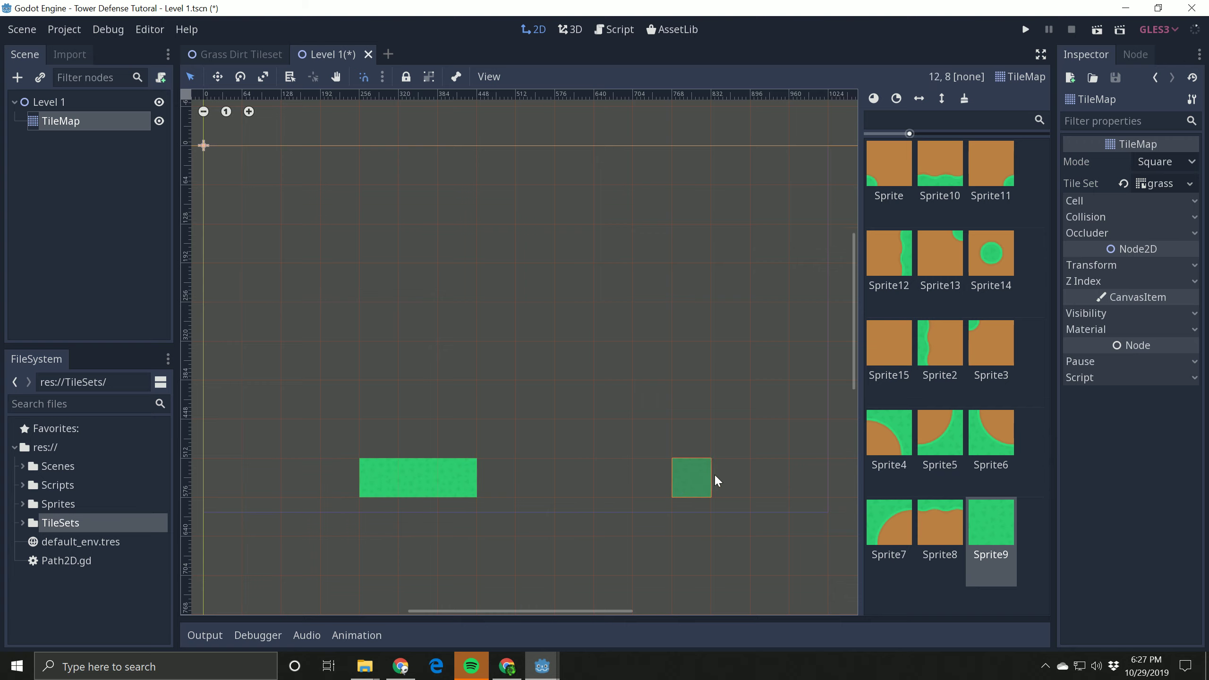
left_click_drag(533, 473, 474, 471)
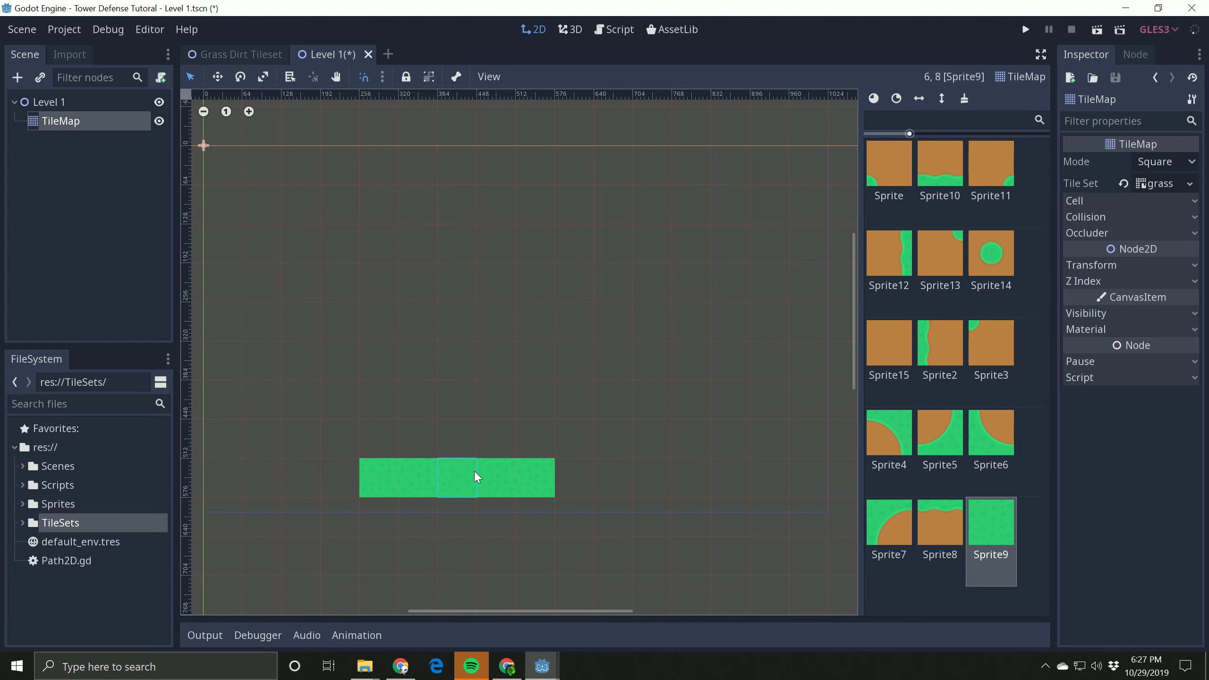
left_click_drag(604, 486, 638, 495)
left_click(577, 472)
- Extend the grass row upward into an 8-by-3 block, erasing and repainting its uppermost row and last column with Sprite9
left_click(573, 453)
left_click(495, 448)
left_click(443, 446)
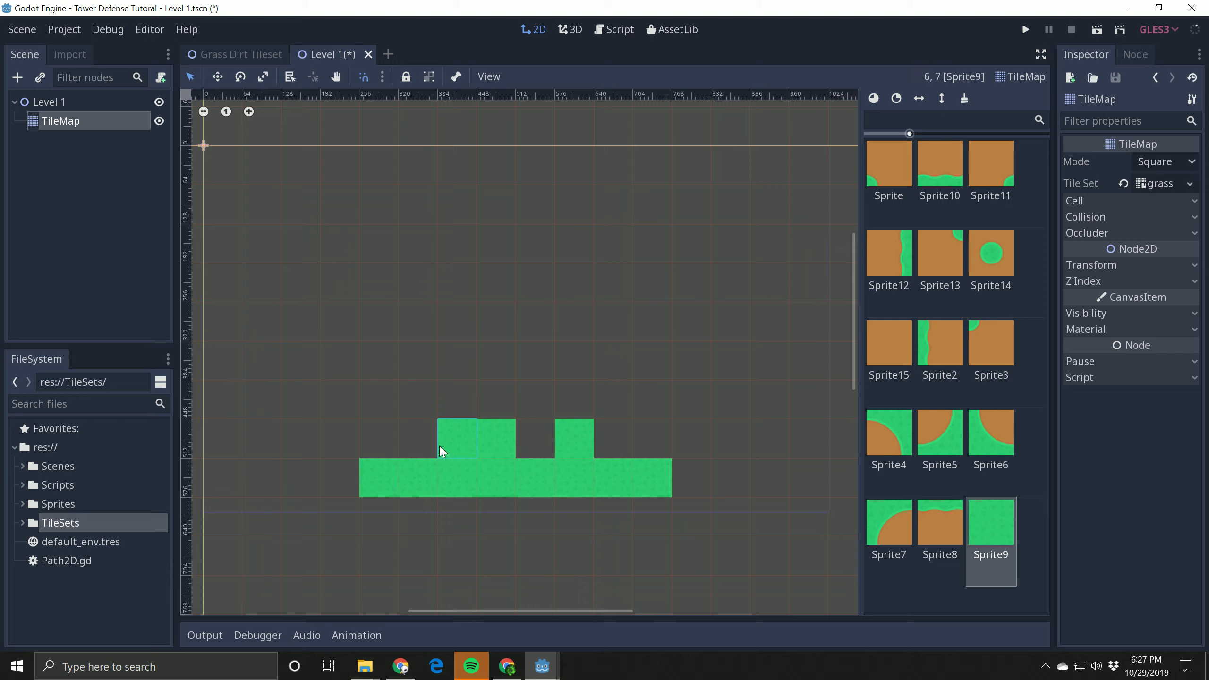
left_click(421, 446)
left_click(528, 446)
mouse_move(382, 425)
left_mouse_down()
mouse_move(680, 428)
mouse_move(497, 408)
left_mouse_up()
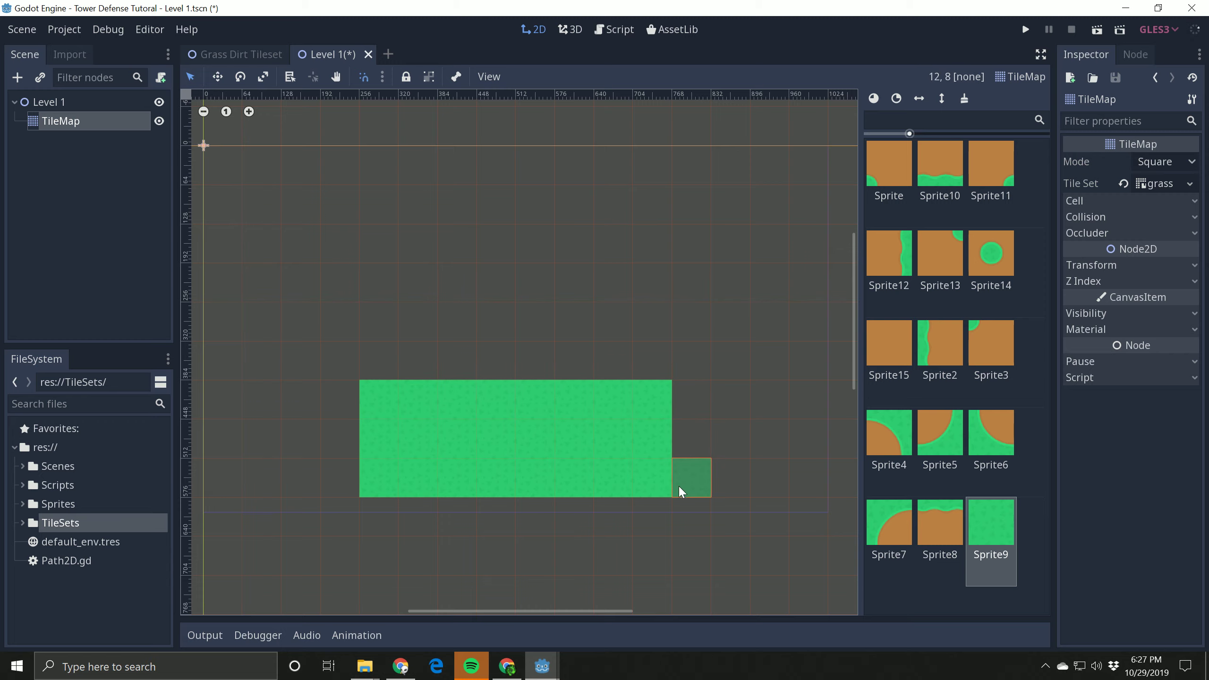
mouse_move(678, 485)
right_mouse_down()
mouse_move(651, 394)
mouse_move(352, 400)
mouse_move(527, 408)
right_mouse_up()
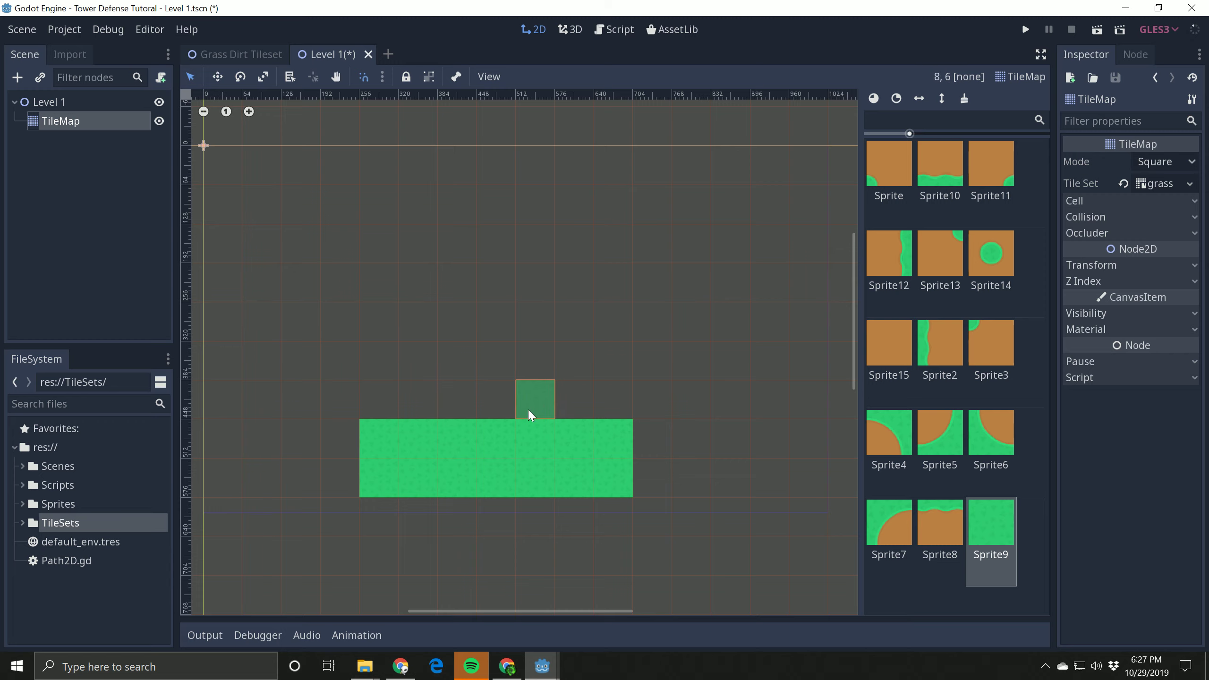
mouse_move(378, 406)
left_mouse_down()
mouse_move(660, 411)
mouse_move(663, 470)
left_mouse_up()
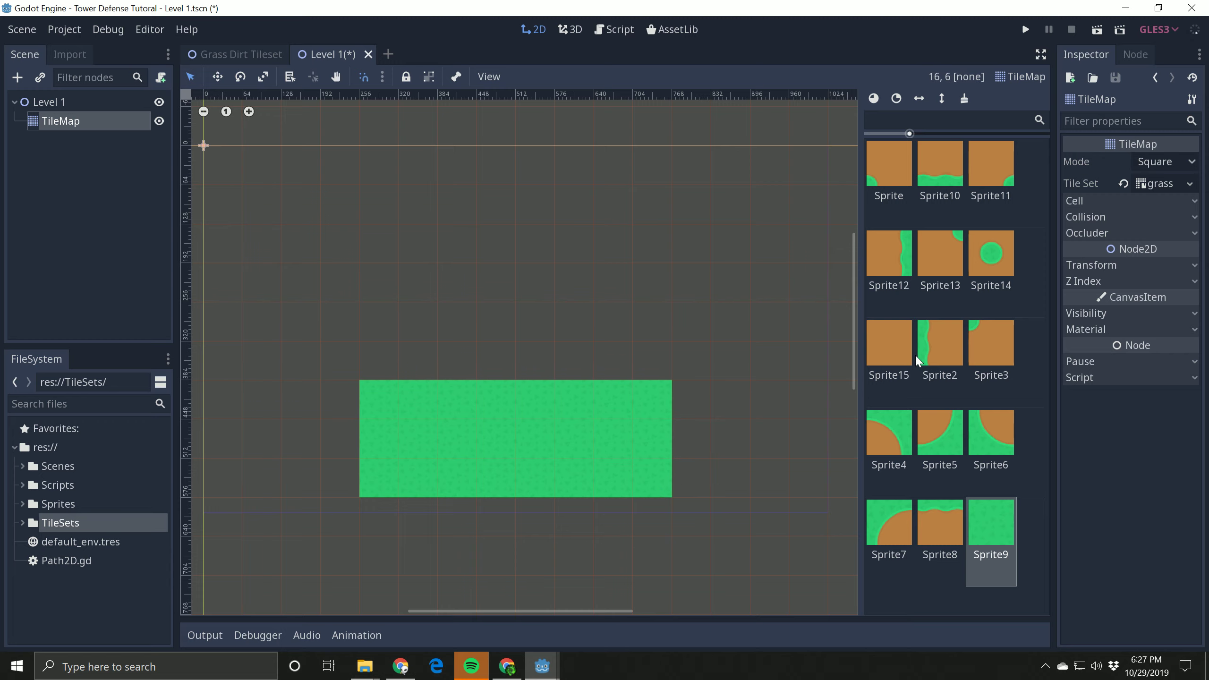
- Paint a vertical dirt path seven tiles high beside the grass block, using Sprite12 for its right edge and Sprite2 for its left edge
left_click(912, 289)
mouse_move(346, 489)
left_mouse_down()
mouse_move(354, 381)
mouse_move(340, 253)
left_mouse_up()
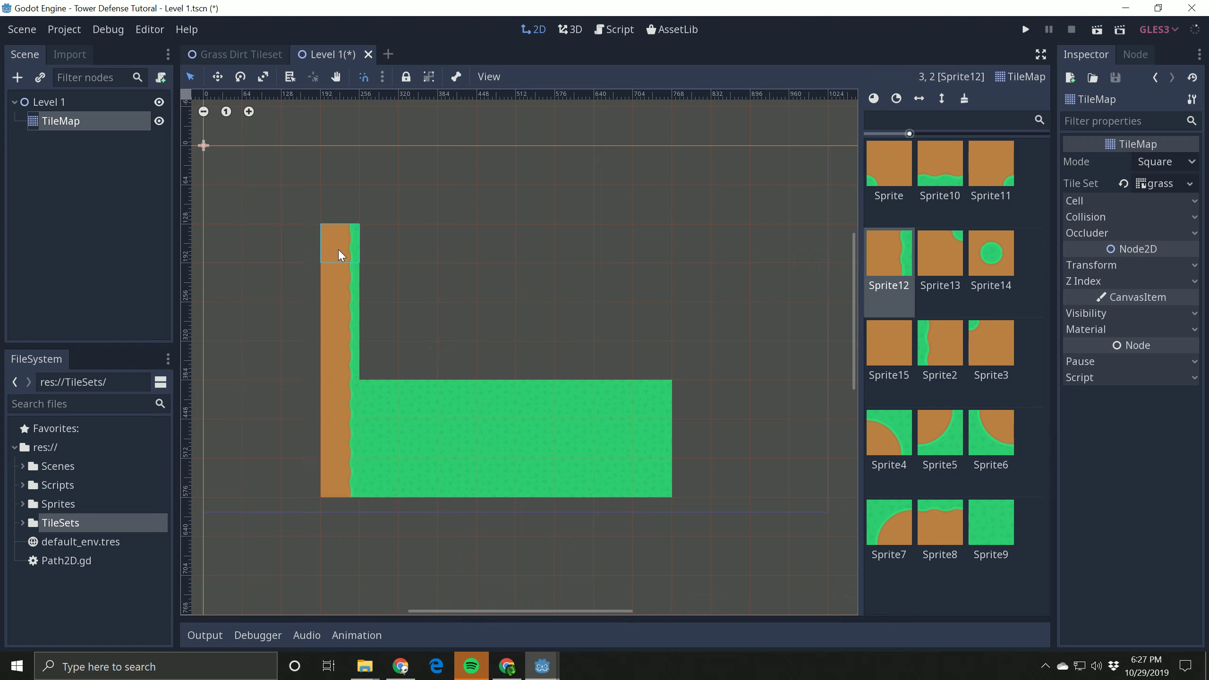
left_click(949, 351)
left_click_drag(305, 469, 309, 334)
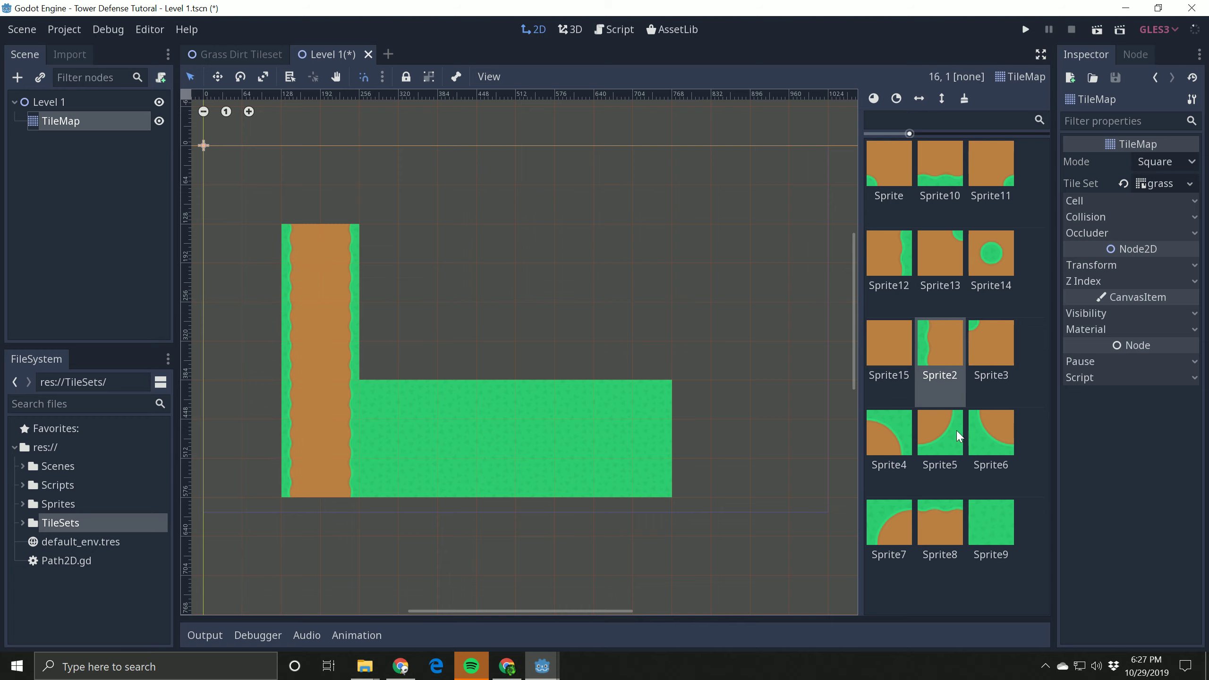
- Select the Sprite9 grass tile and rotate the palette tiles by 180 degrees
left_click(992, 538)
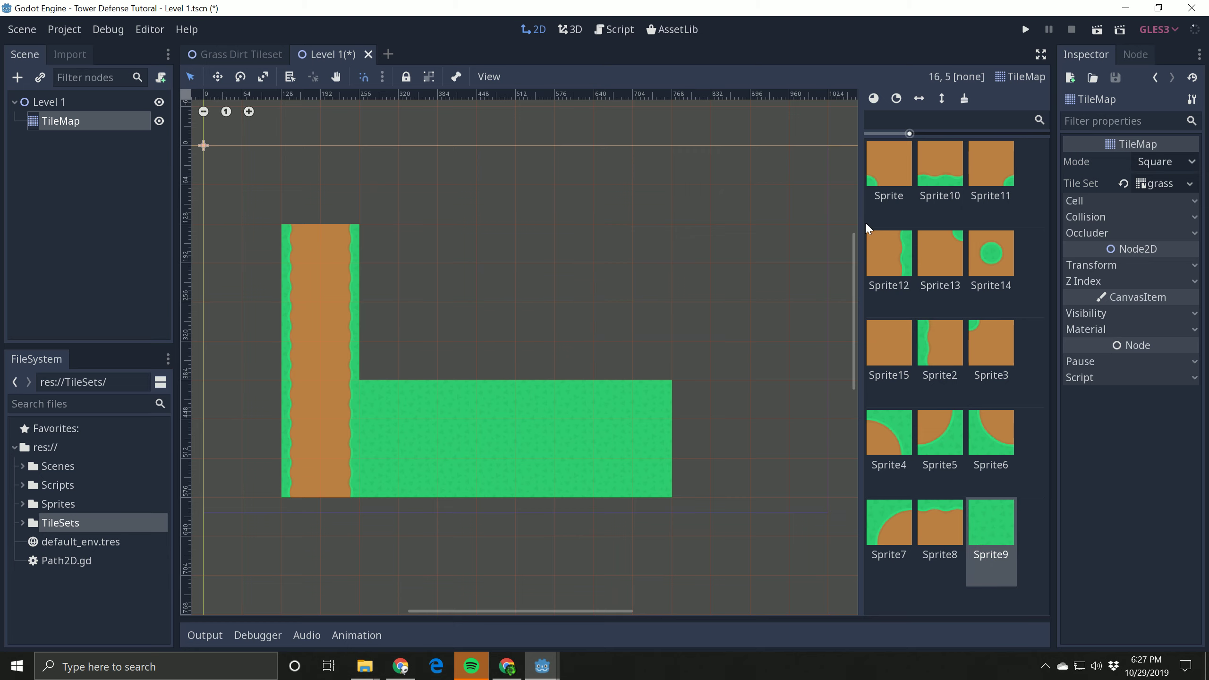
left_click(896, 98)
left_click(895, 99)
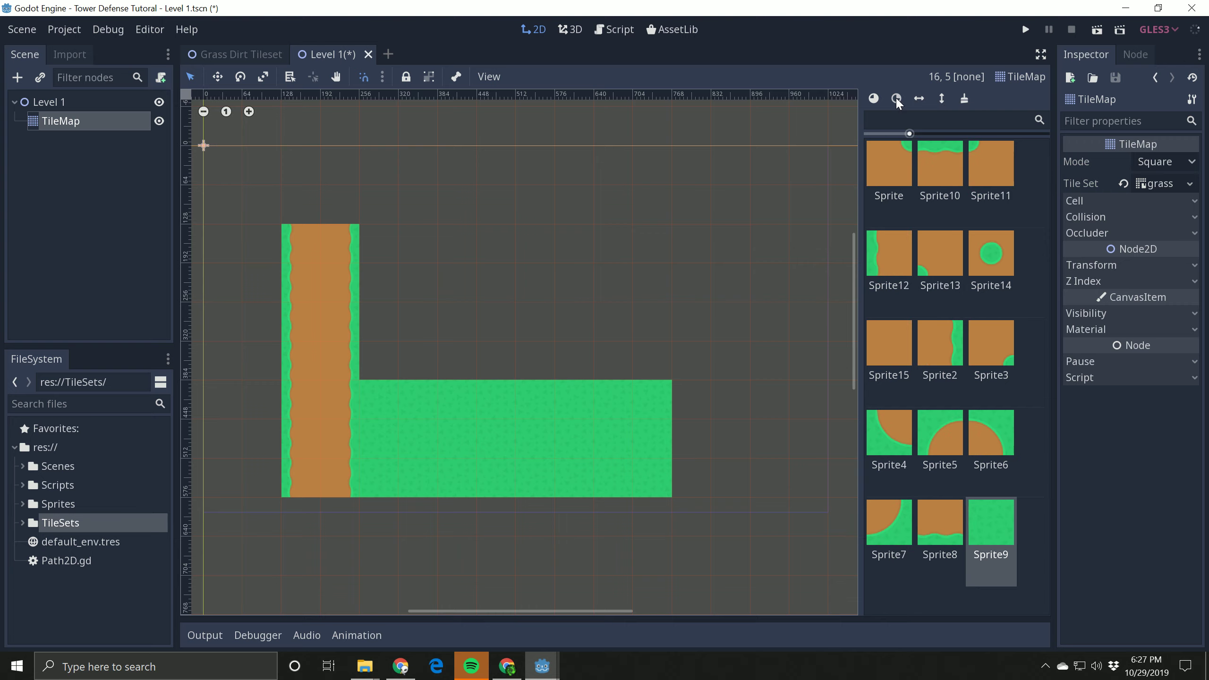
- Paint a row of seven Sprite10 tiles above and right of the vertical path, then join it with the Sprite inner-corner tile rotated 90 degrees
left_click(880, 172)
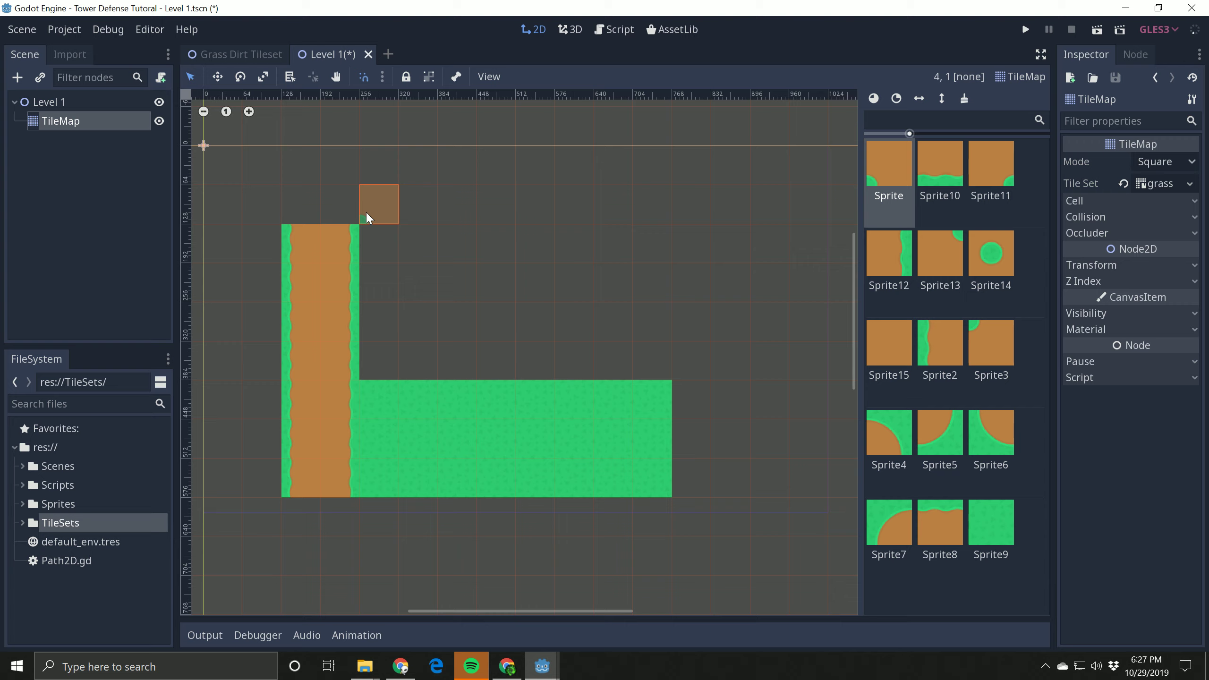
left_click(940, 166)
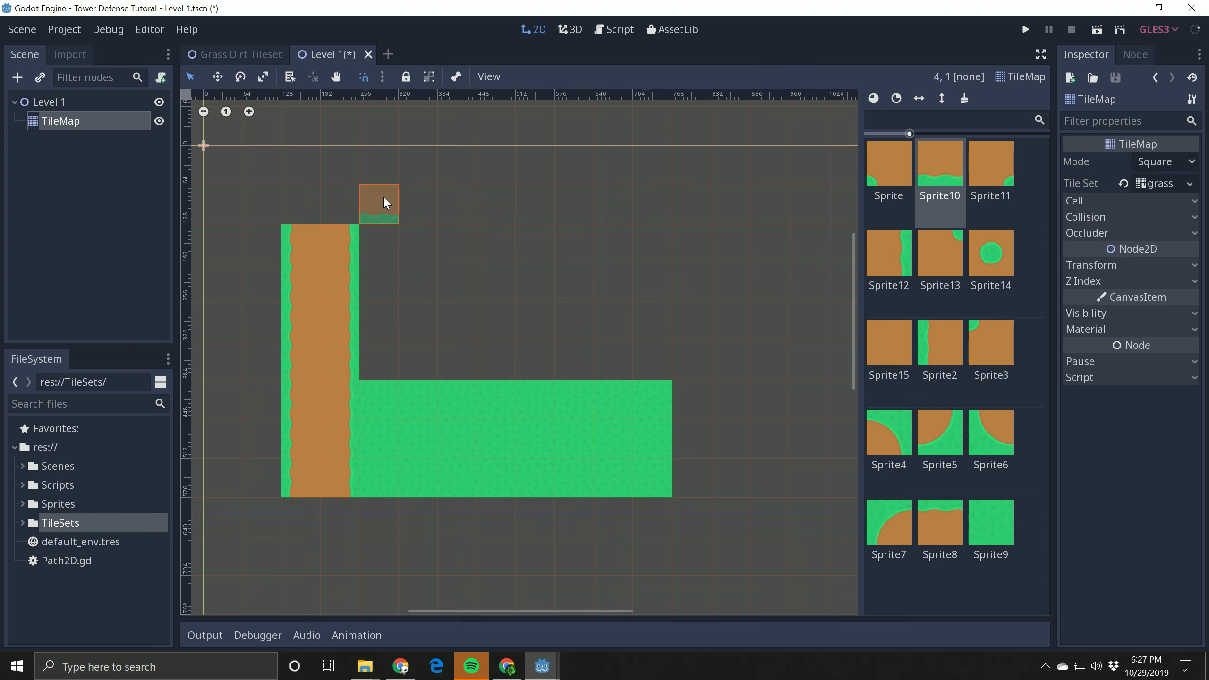
left_click_drag(383, 195, 618, 204)
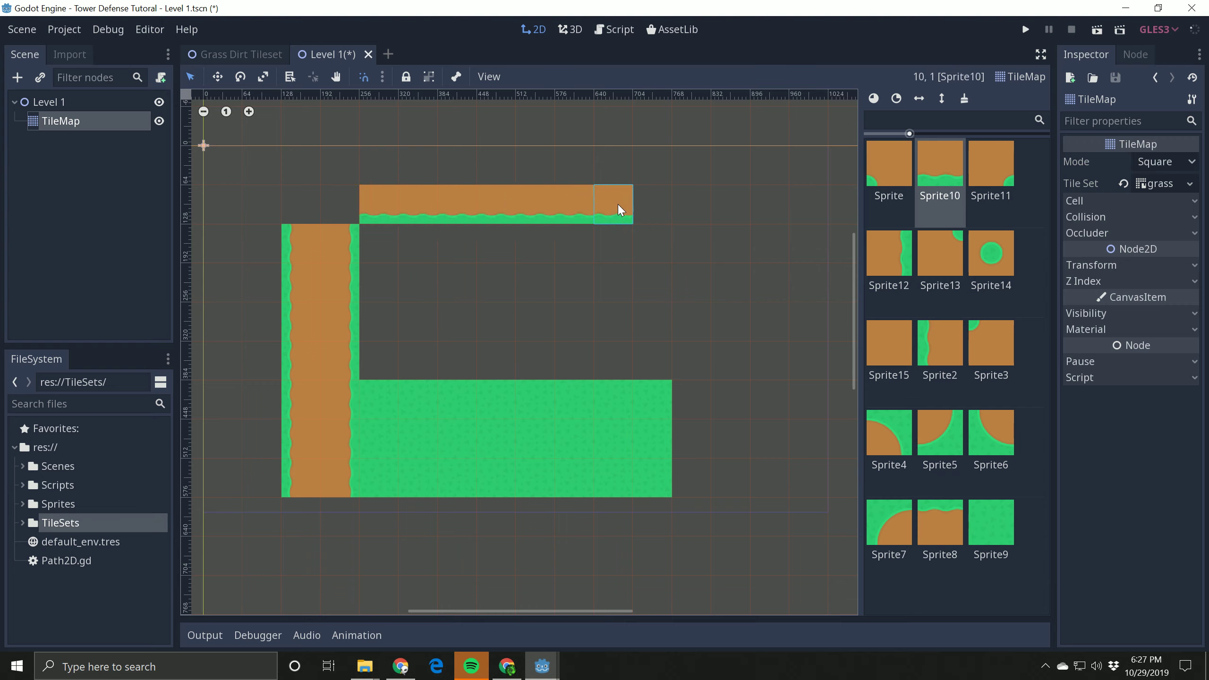
left_click(874, 99)
left_click(887, 143)
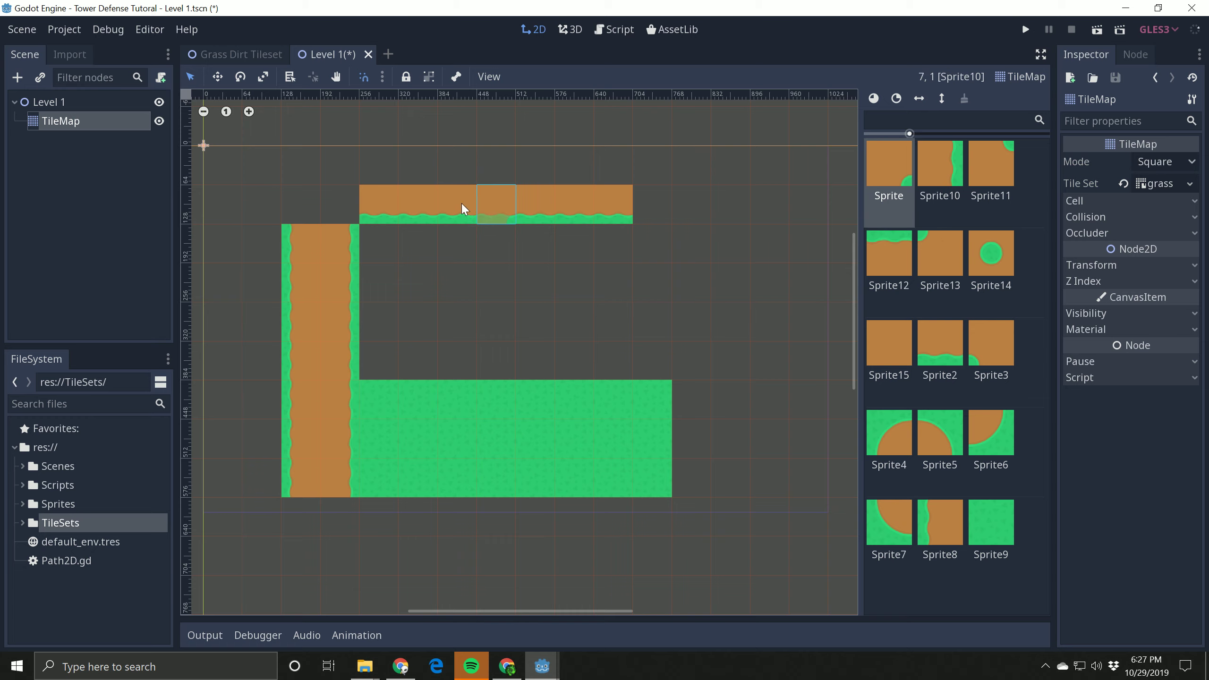
left_click(352, 205)
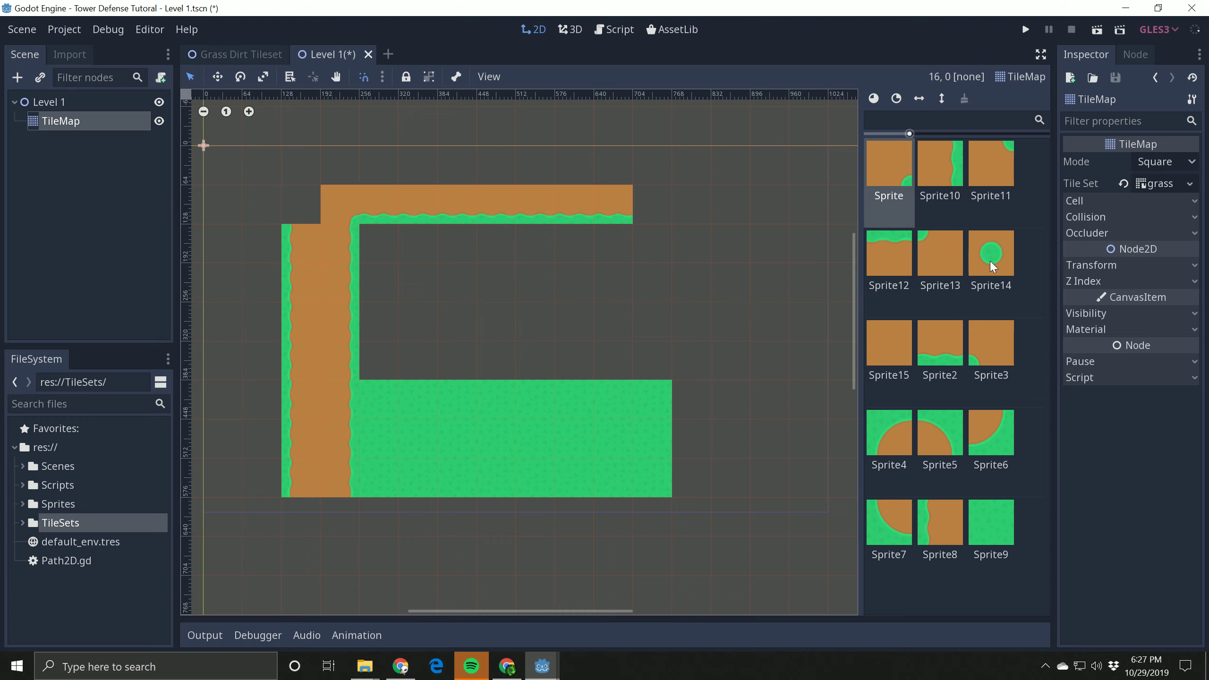
- Flip the palette tiles vertically, place a Sprite7 outer corner atop the vertical path, and fill the left edge below it with Sprite8
left_click(941, 97)
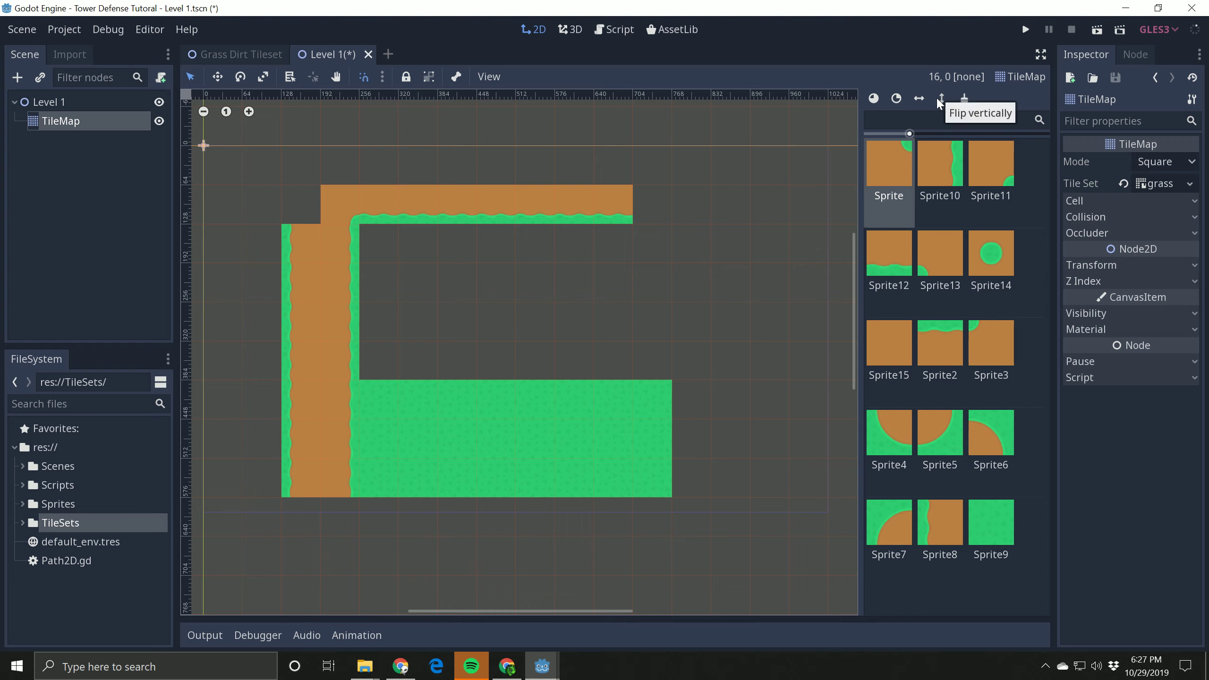
left_click(920, 99)
left_click(921, 94)
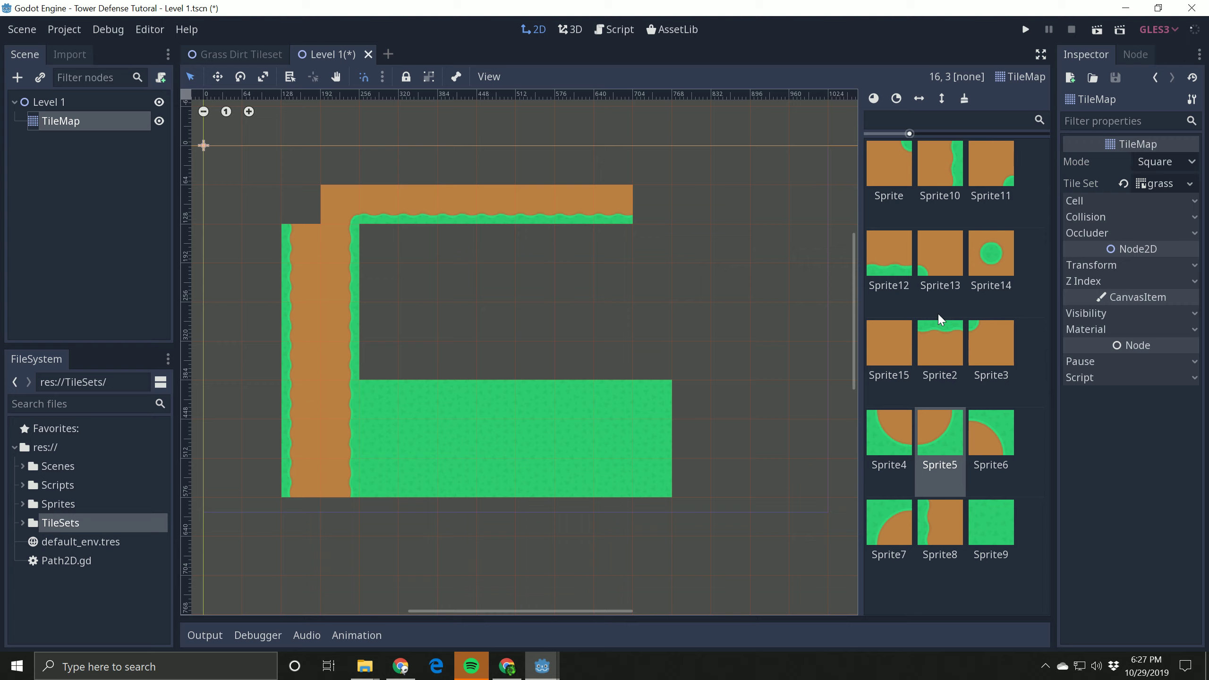
left_click(891, 548)
left_click(310, 196)
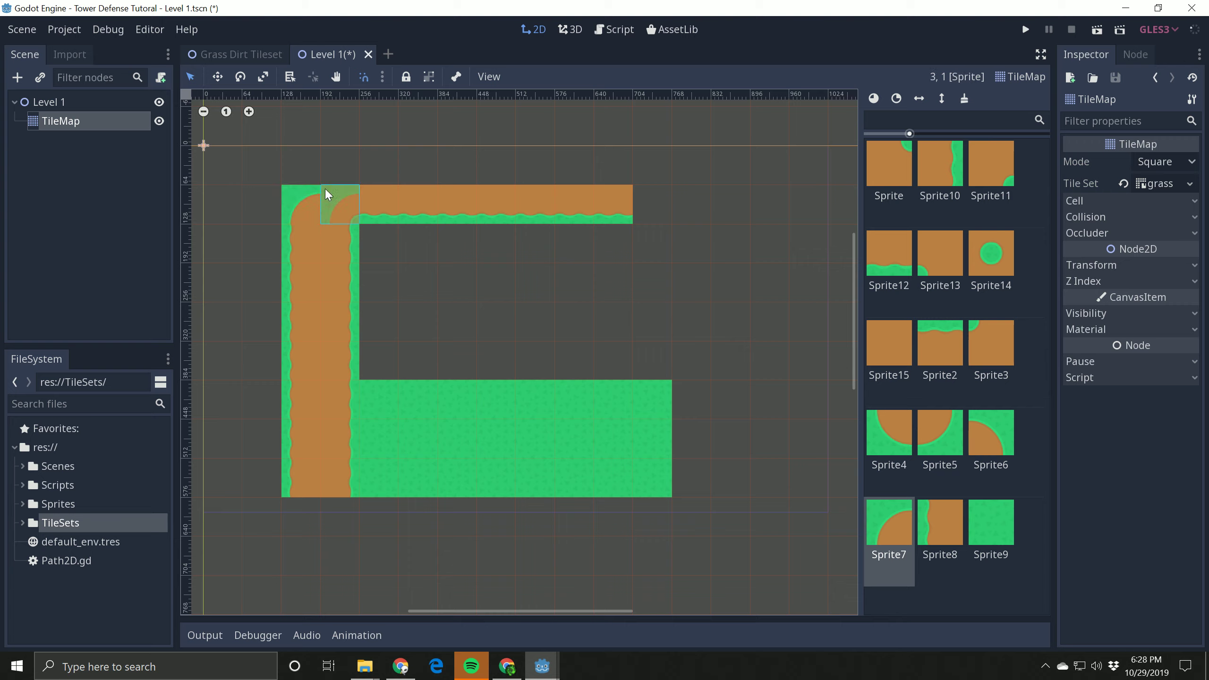
left_click(301, 167)
left_click(940, 220)
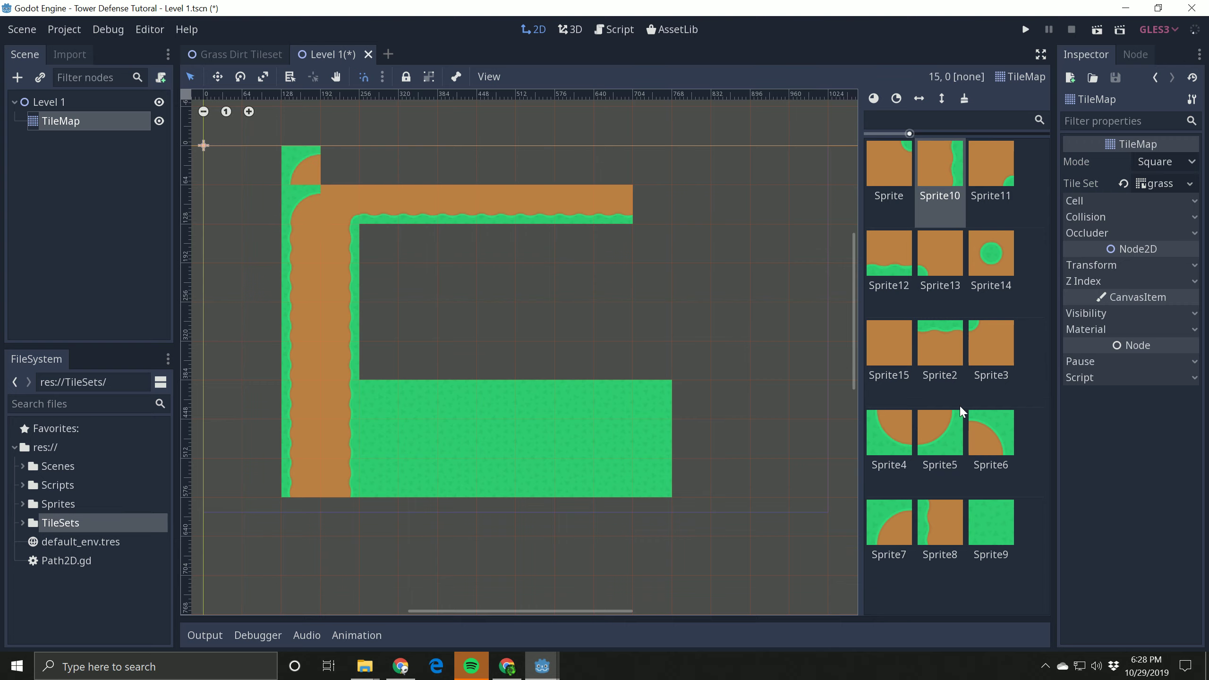
left_click(930, 531)
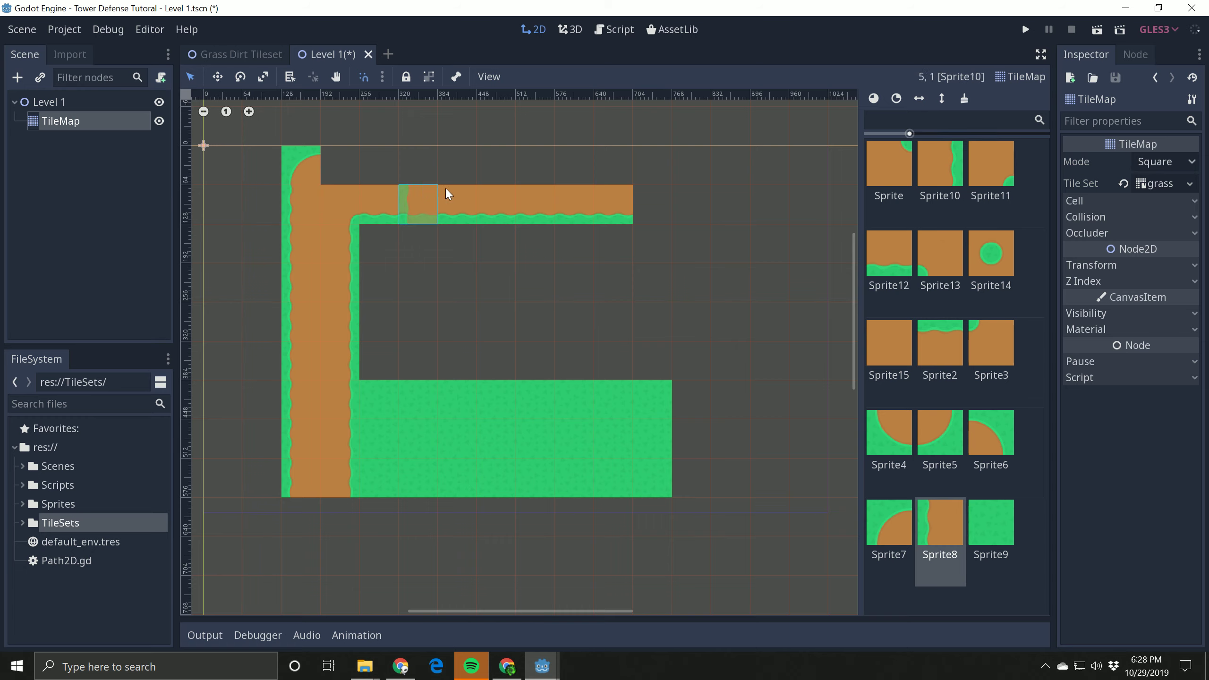
- Paint eight Sprite2 tiles as the horizontal path's upper edge and place a Sprite6 outer corner in line with the sixth column of the path
left_click(940, 344)
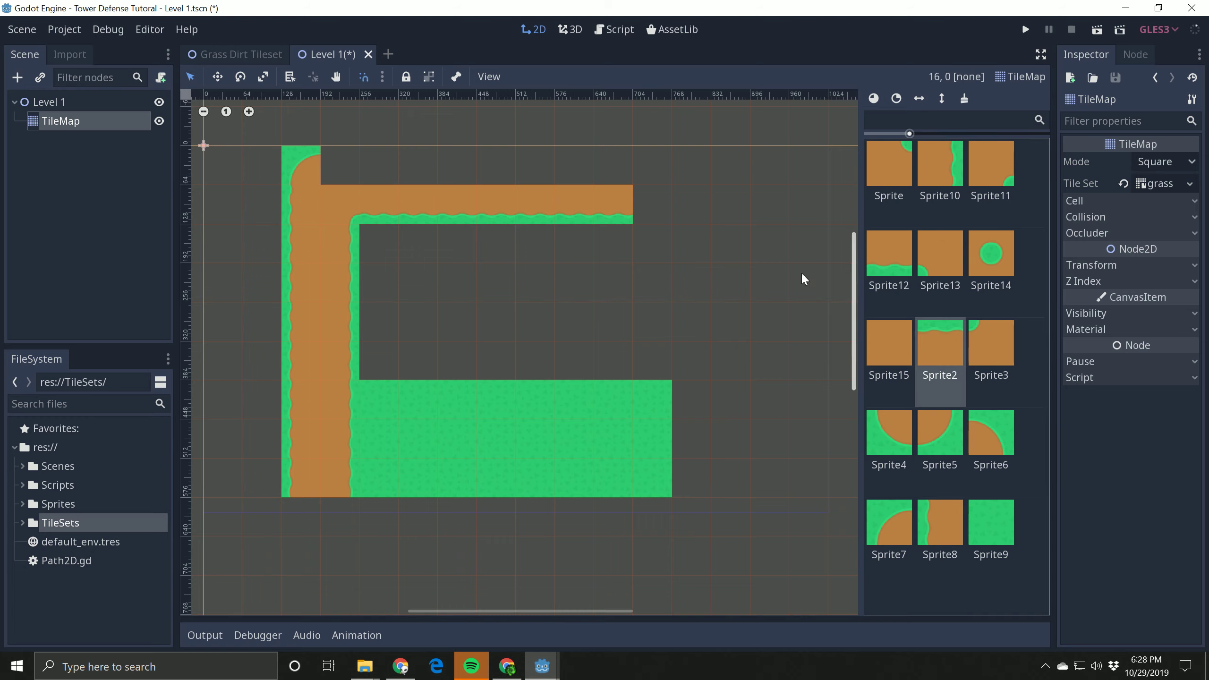
left_click_drag(329, 161, 606, 172)
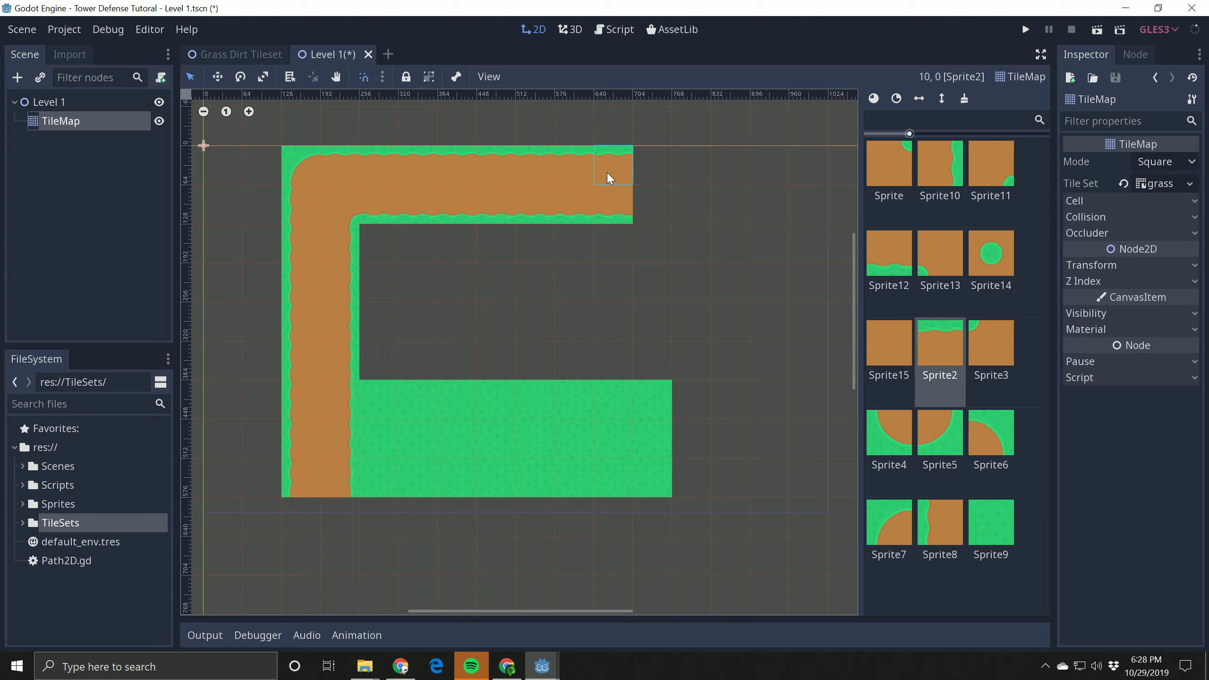
left_click(990, 433)
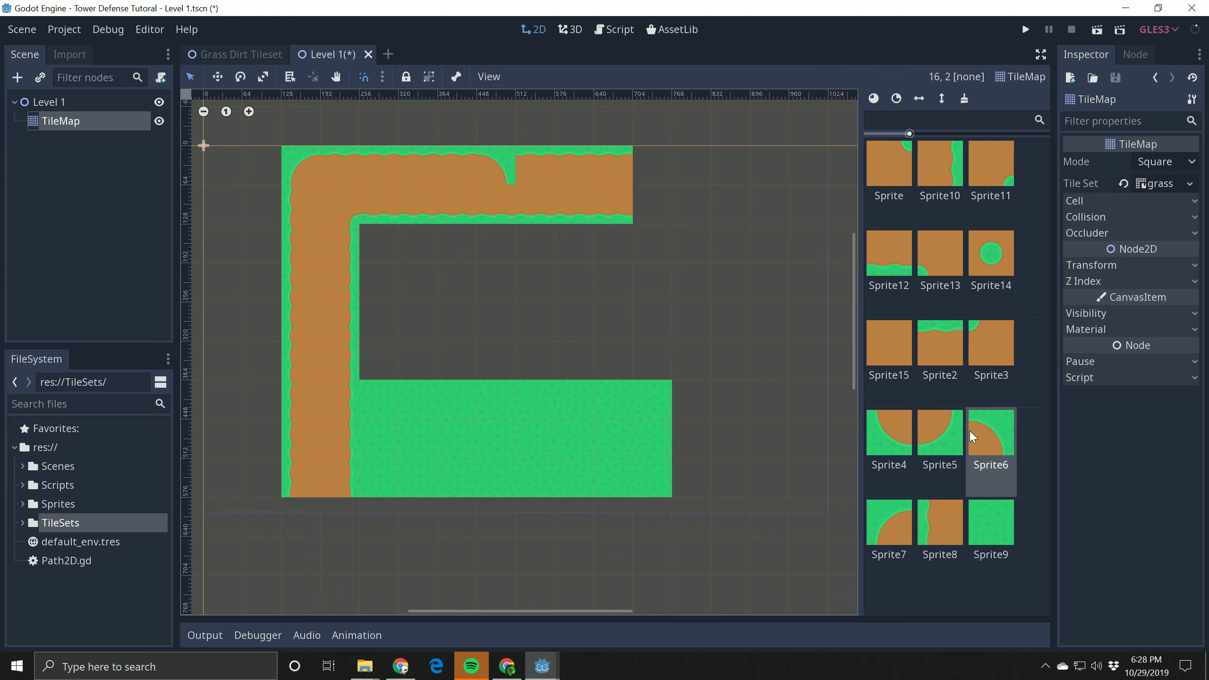
- Paint a vertical path six tiles high below the horizontal path, with Sprite8 as left edge and Sprite10 as right edge, replacing stray left-column tiles
left_click(940, 522)
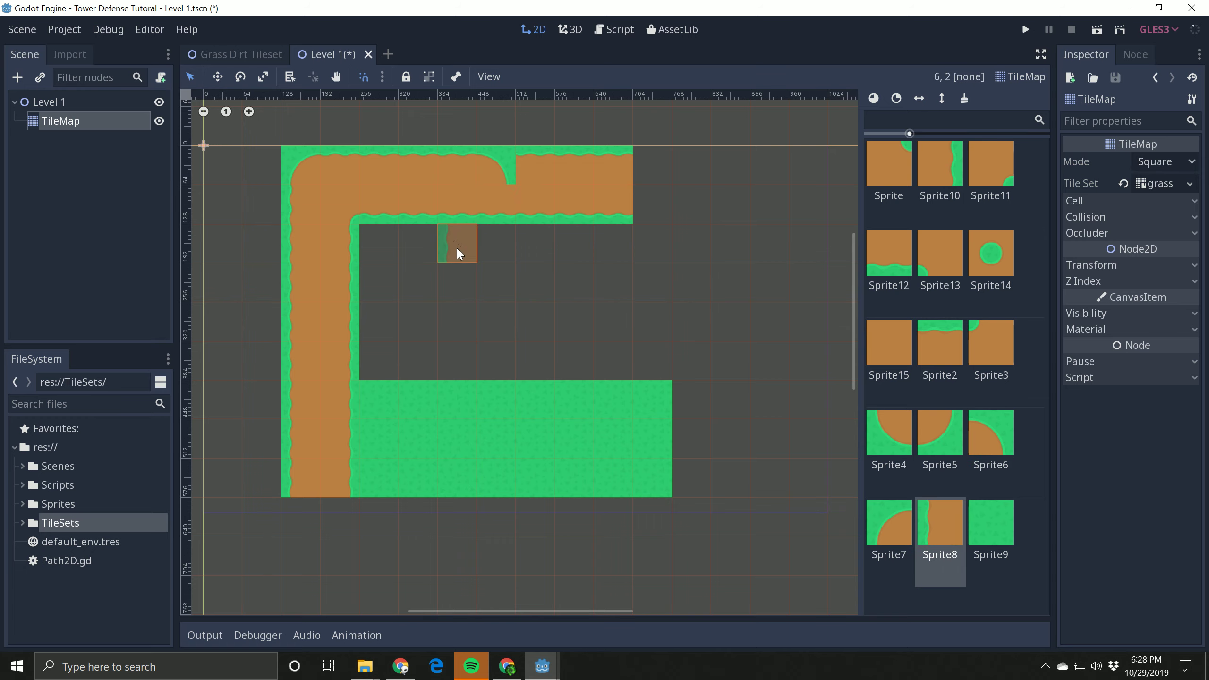
left_click_drag(459, 247, 448, 324)
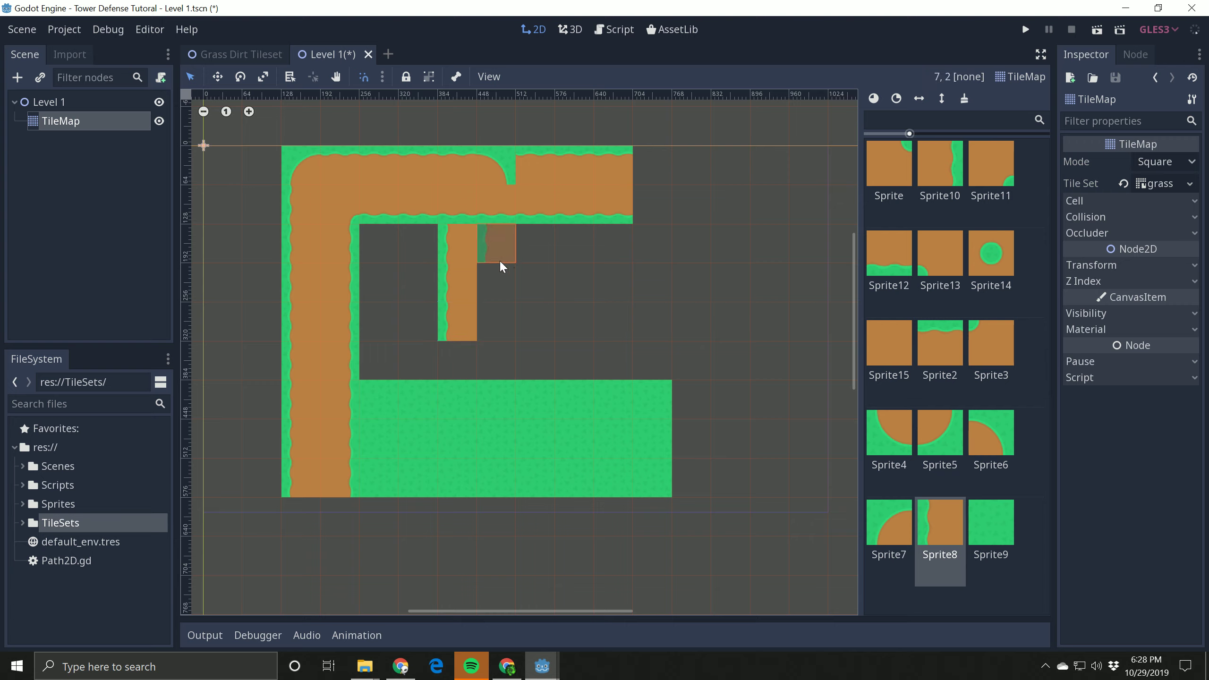
left_click(926, 161)
left_click_drag(505, 235, 500, 329)
mouse_move(499, 404)
left_mouse_down()
mouse_move(475, 368)
mouse_move(461, 405)
left_mouse_up()
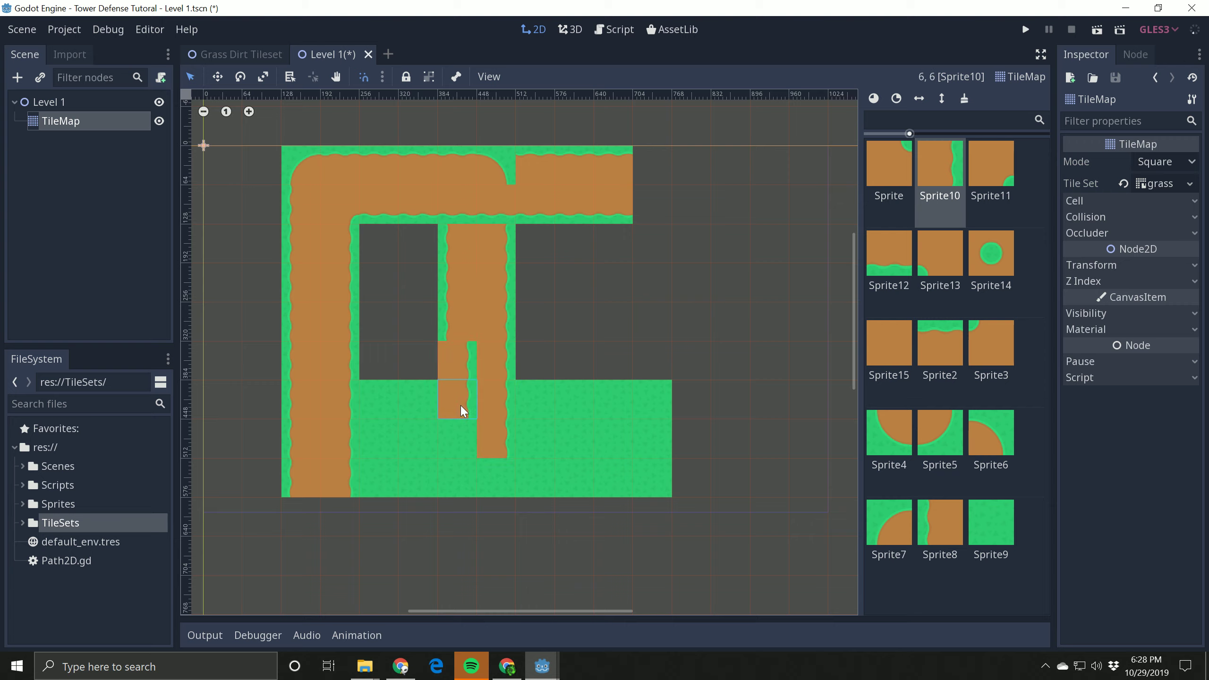
right_click_drag(462, 357, 457, 428)
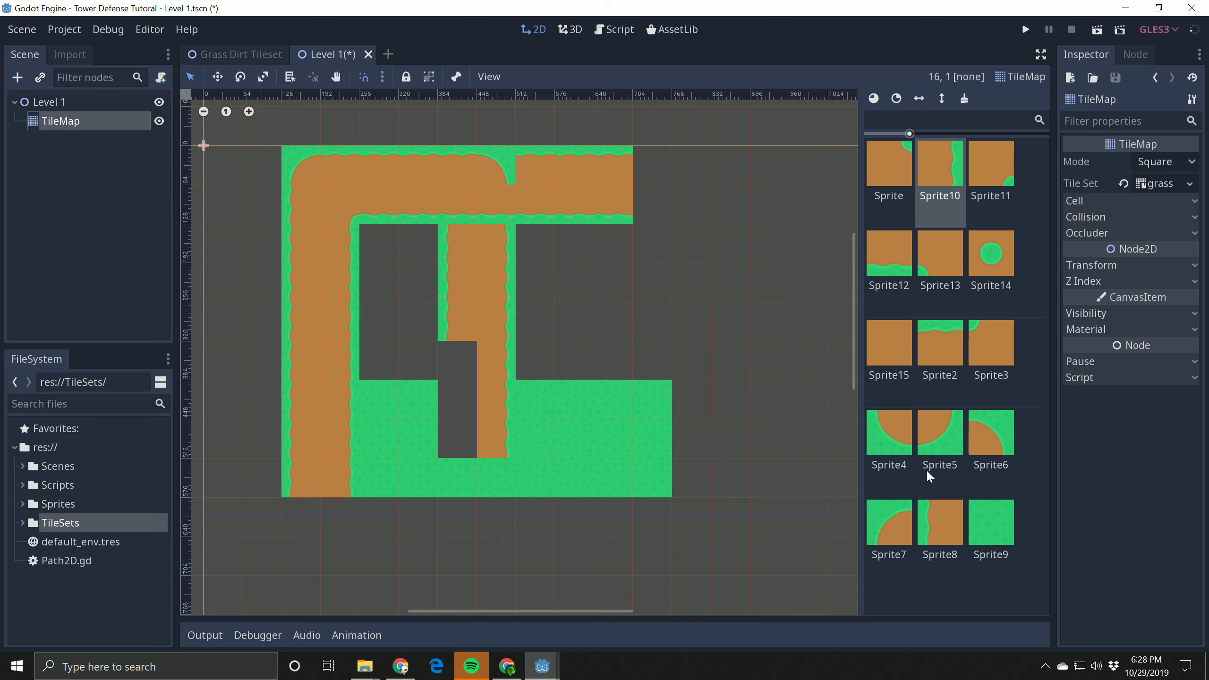
left_click(936, 525)
left_click_drag(460, 371, 454, 408)
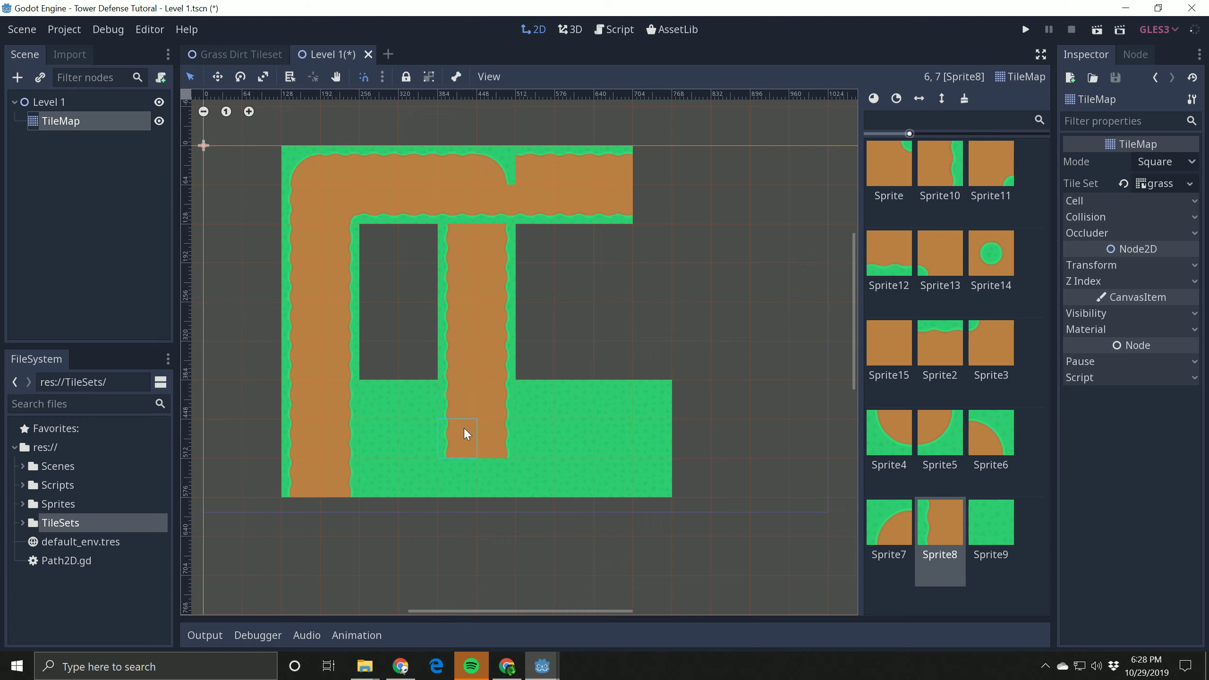
- Turn the second vertical path rightward with Sprite4 and Sprite corner tiles, and extend its upper edge with six Sprite2 tiles
left_click(889, 433)
left_click(442, 482)
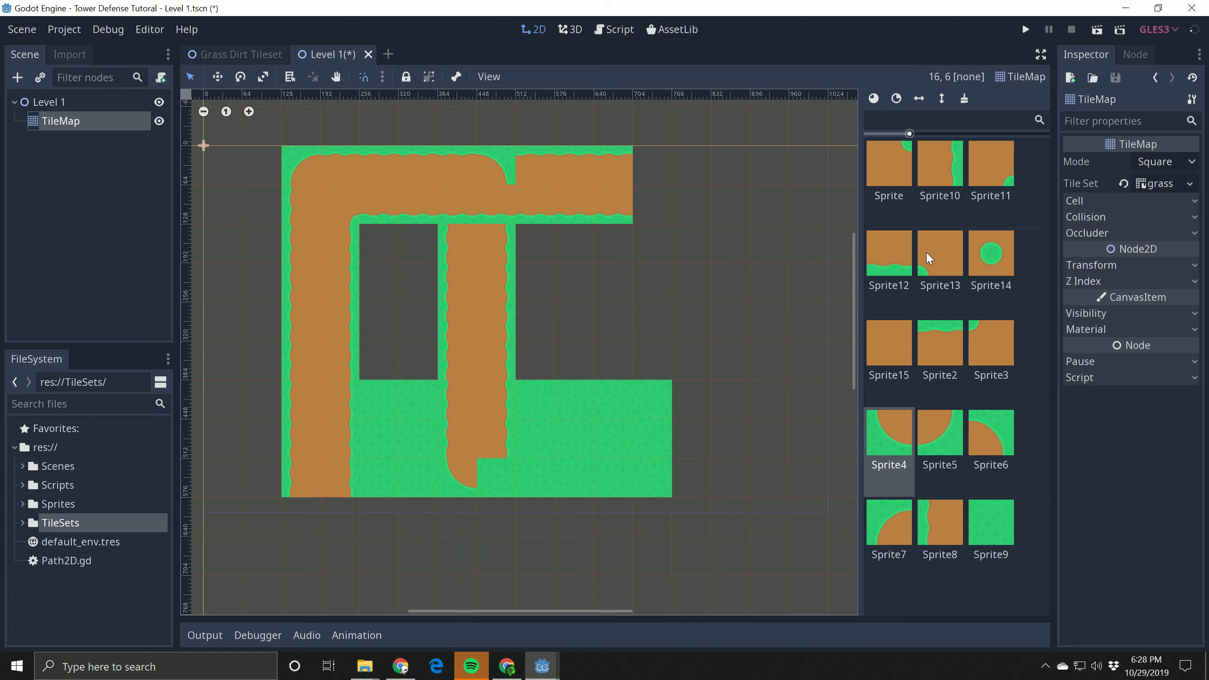
left_click(907, 167)
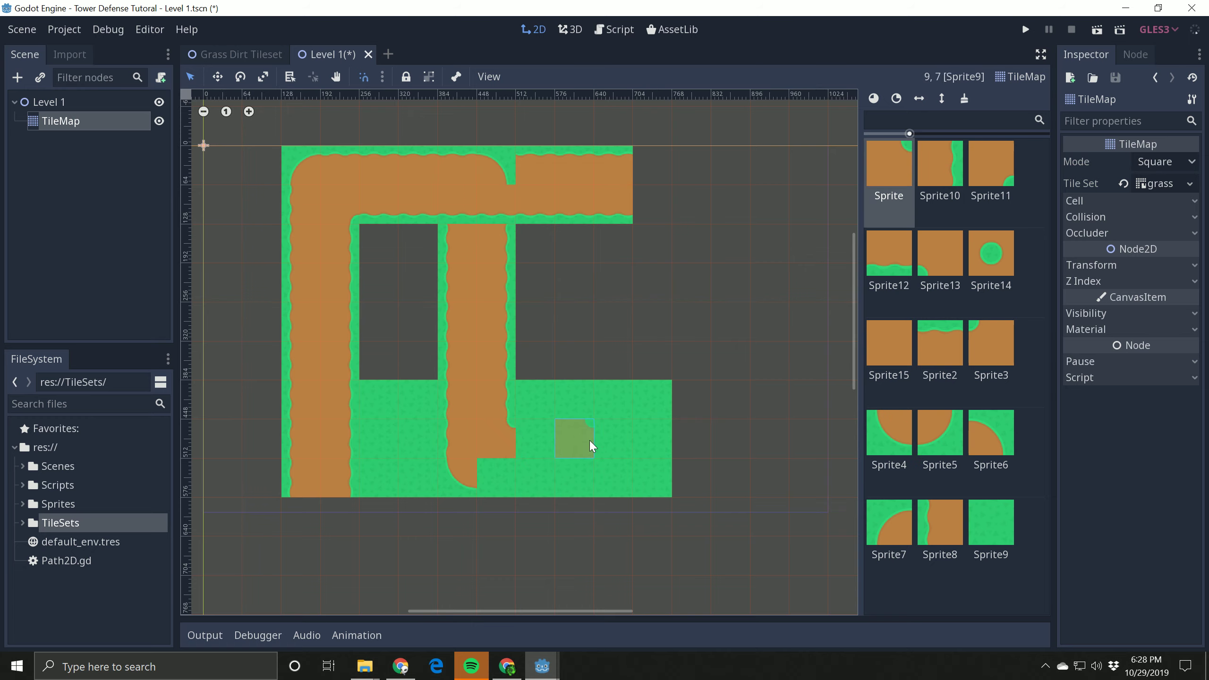
left_click(938, 353)
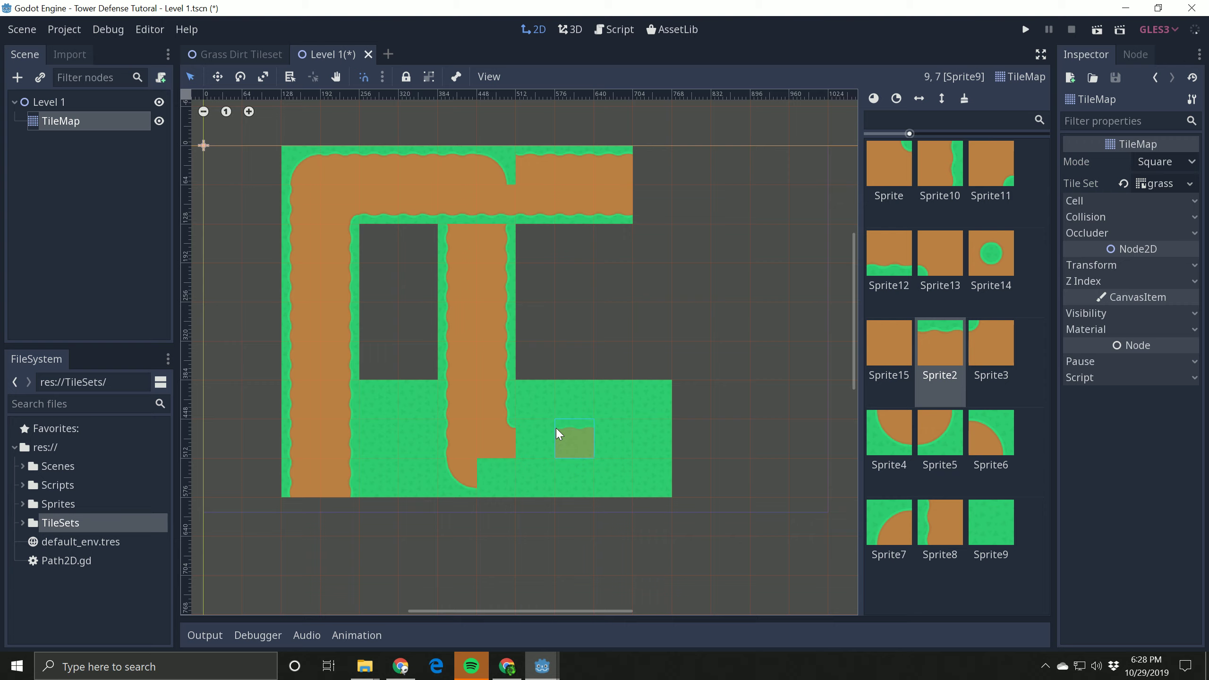
left_click_drag(546, 434, 716, 431)
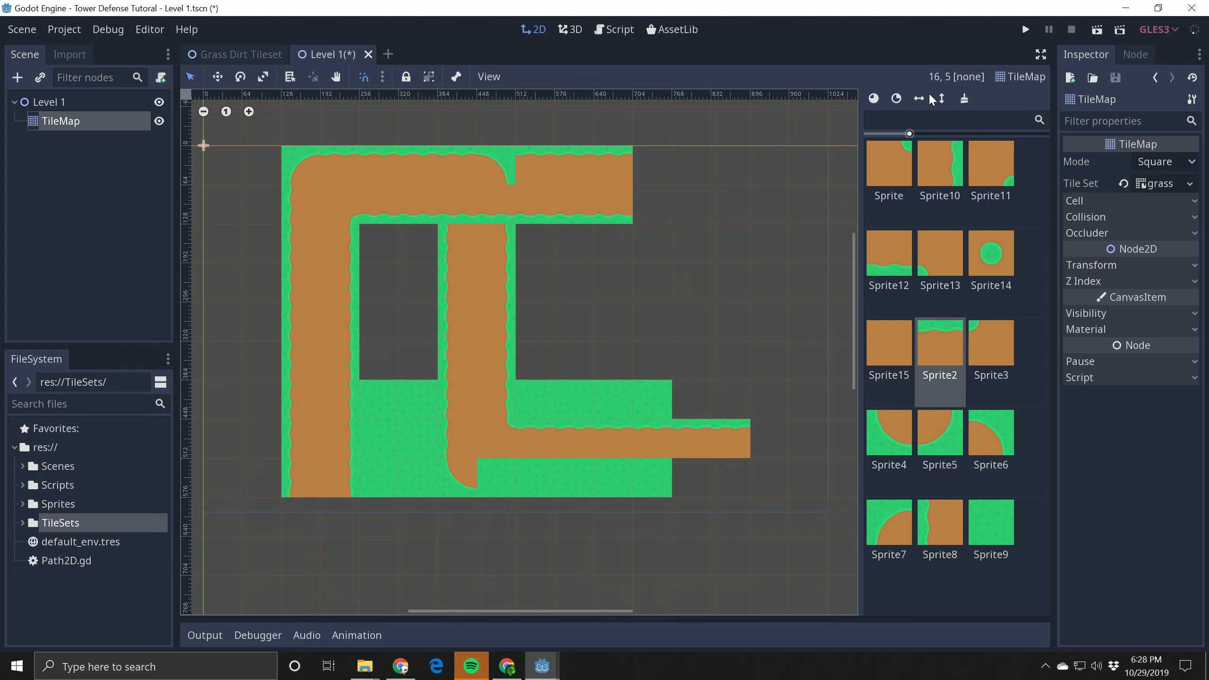
- Rotate the palette tiles by 180 degrees and paint seven Sprite2 tiles as the lower horizontal path's bottom edge
left_click(898, 99)
left_click(897, 98)
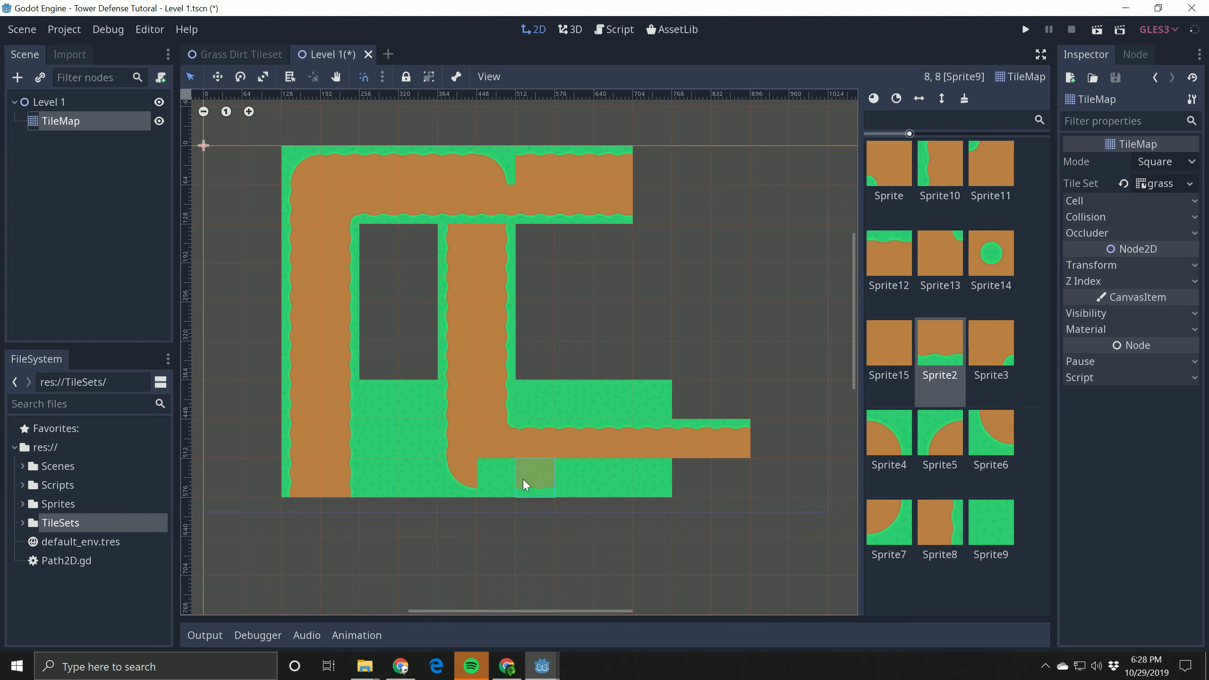
left_click_drag(524, 478, 712, 474)
left_click(504, 479)
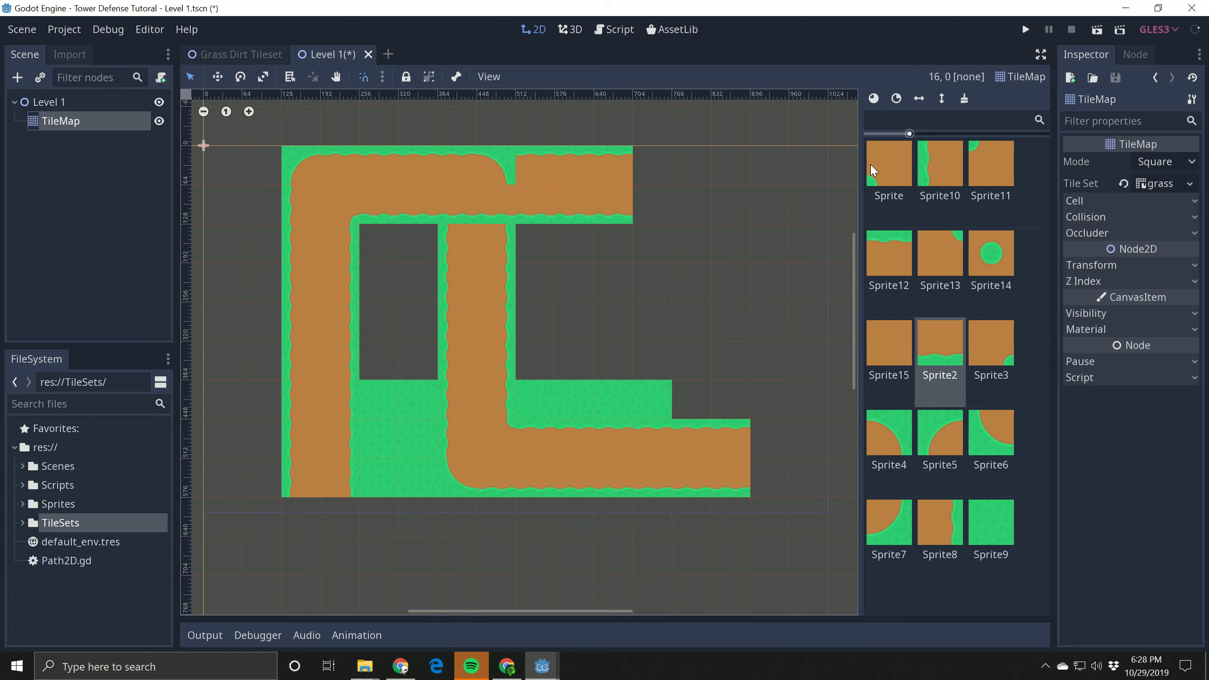
- Rotate the palette tiles and complete the bend atop the second vertical path with Sprite2 as right edge and Sprite11 as inner corner
left_click(894, 98)
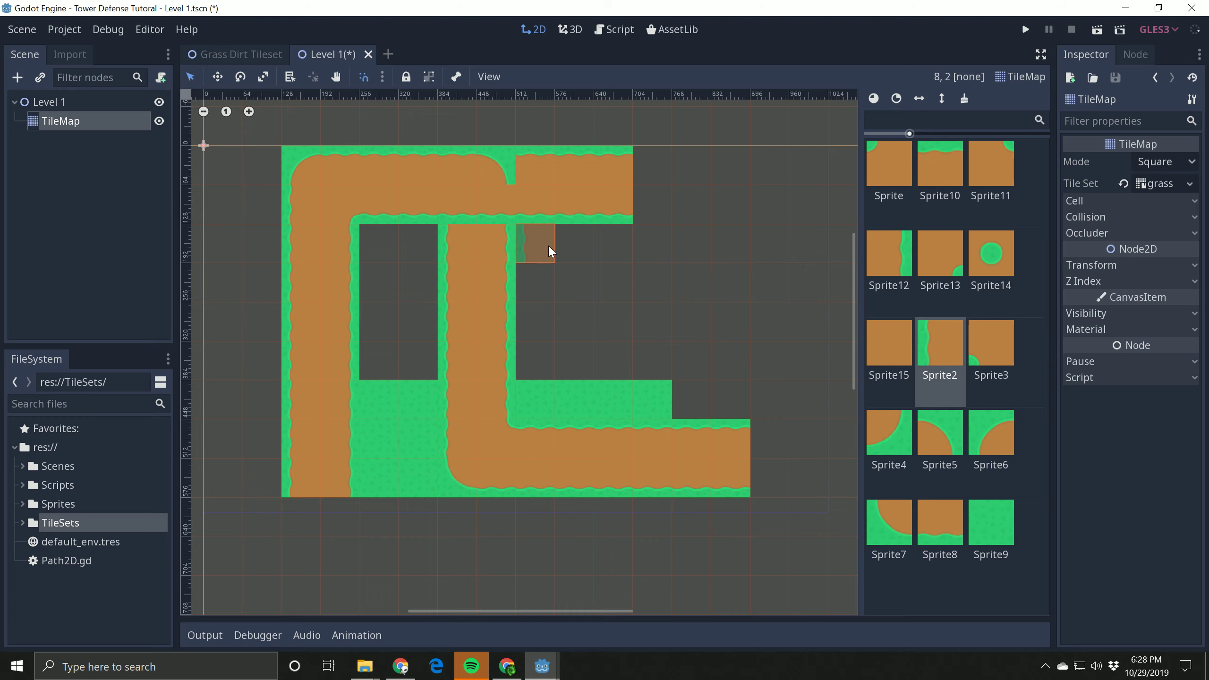
key("s")
key("s")
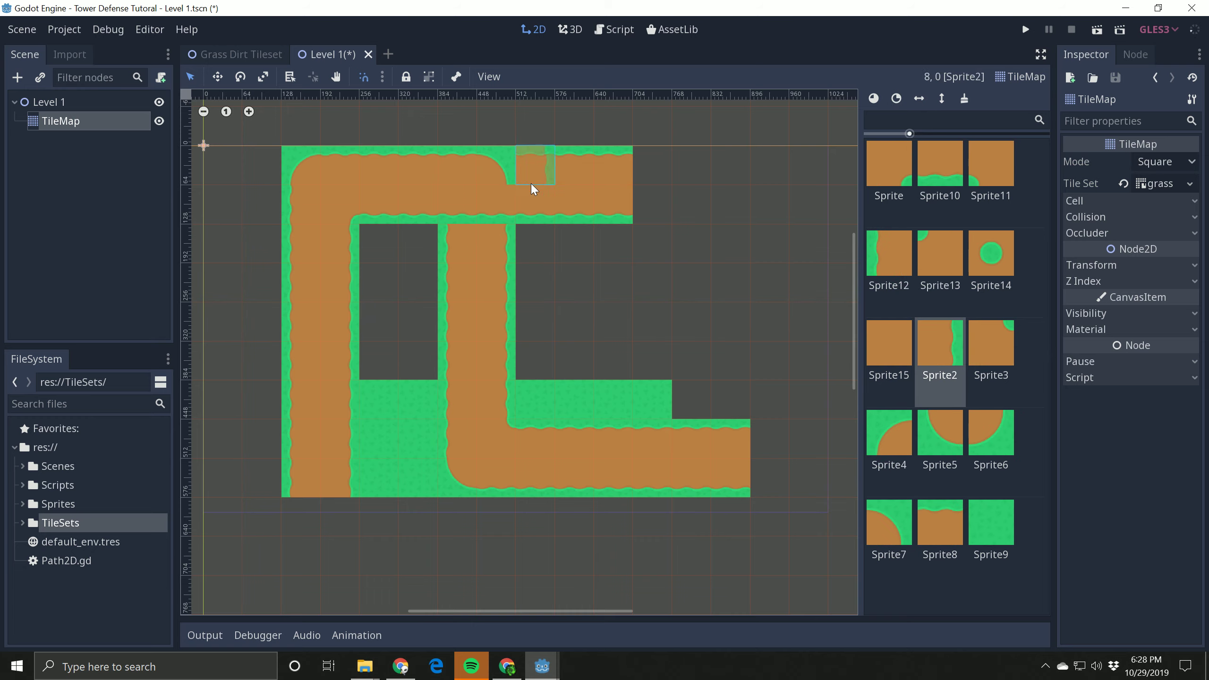
left_click(492, 200)
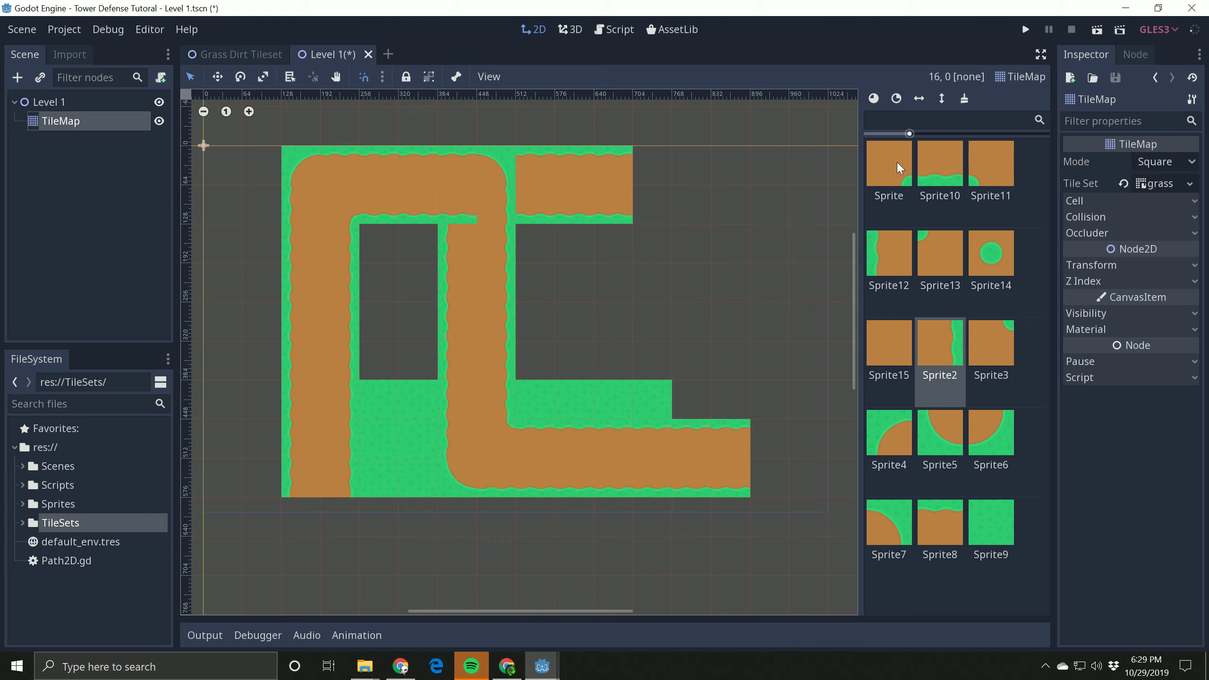
left_click(991, 162)
left_click(458, 213)
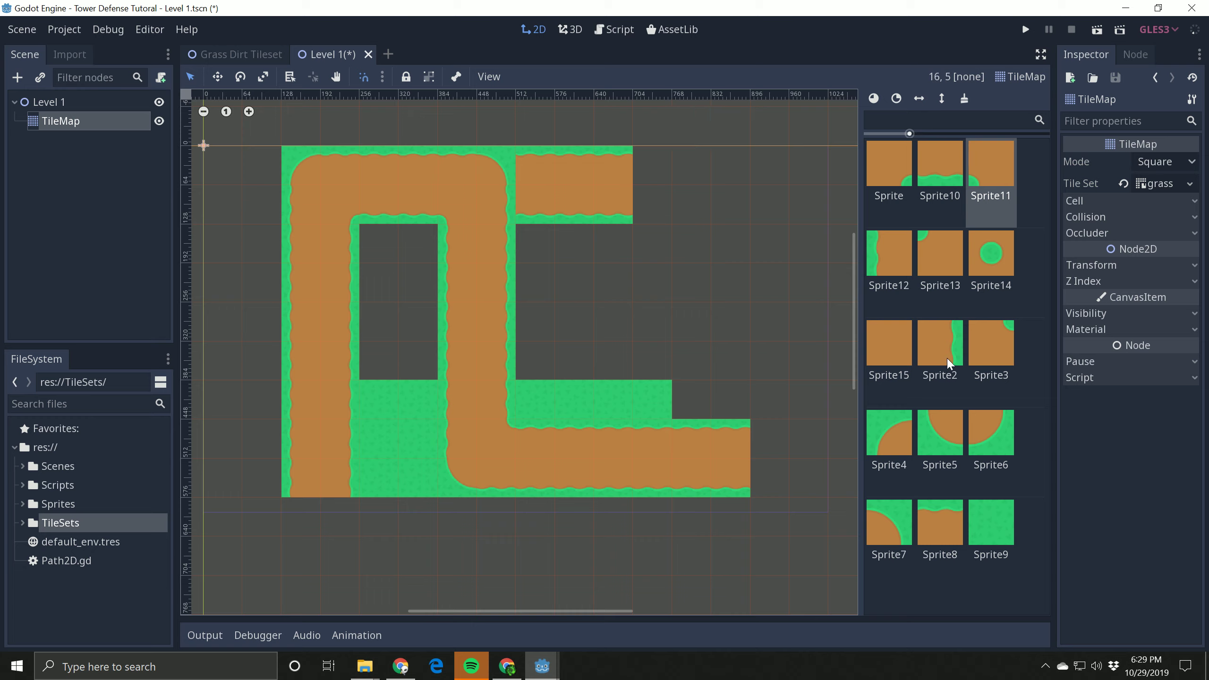
- Turn the right end of the lower horizontal path upward with a Sprite6 outer corner and a Sprite13 inner corner
left_click(1000, 428)
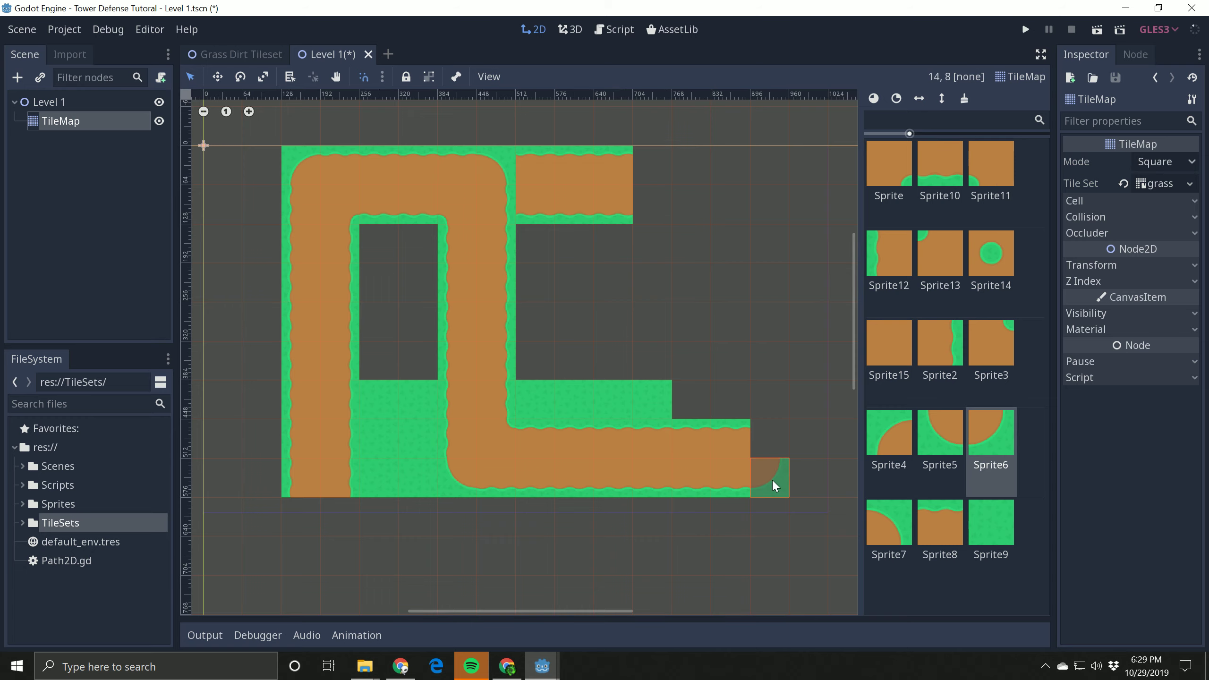
left_click(776, 476)
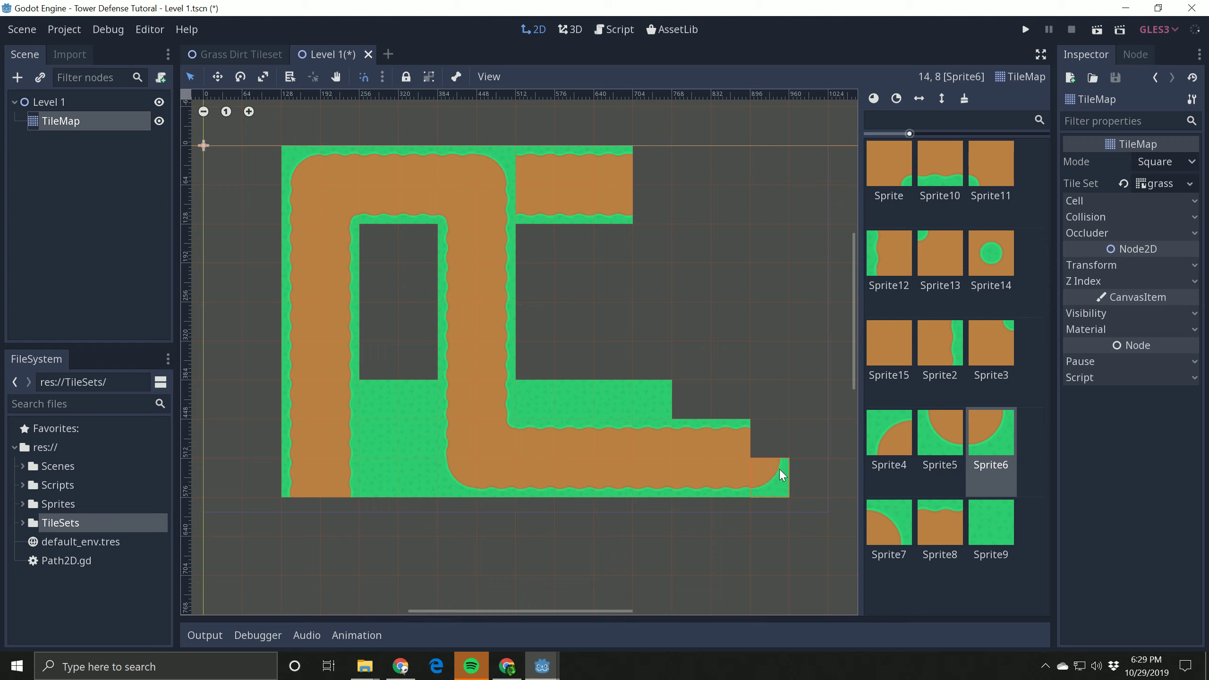
left_click(925, 238)
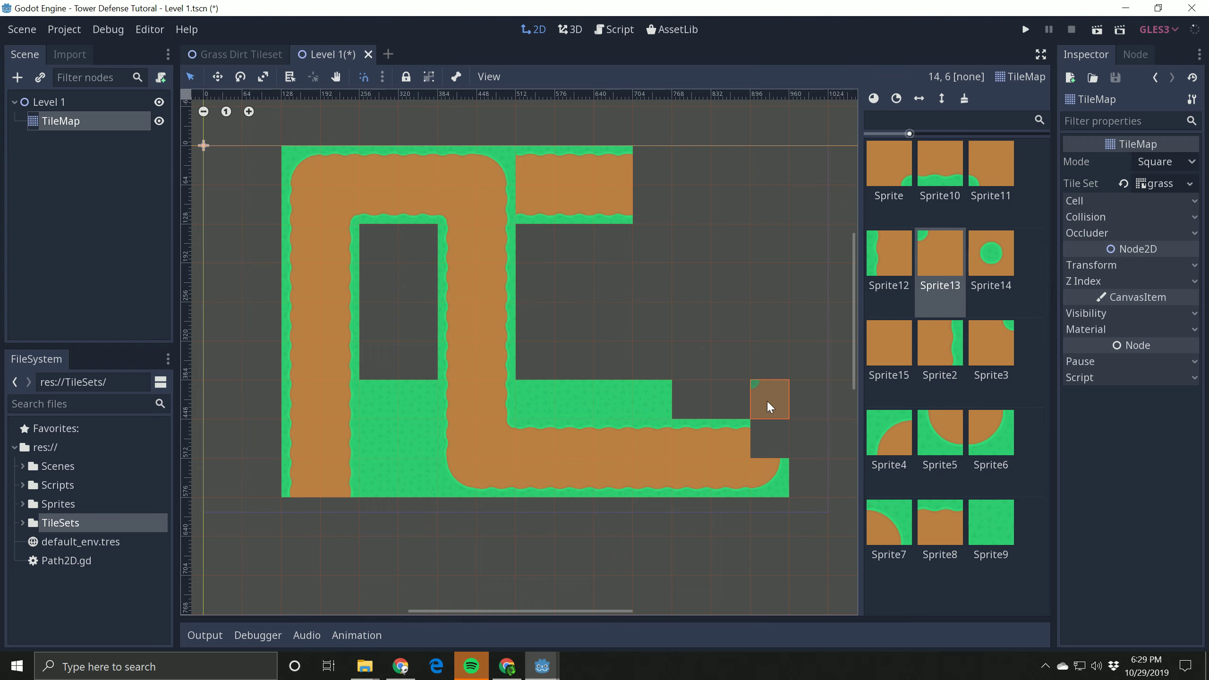
left_click(738, 437)
- Paint five Sprite12 tiles upward from the inner corner as the third vertical path's left edge, and cap them with a Sprite4 corner
left_click(881, 247)
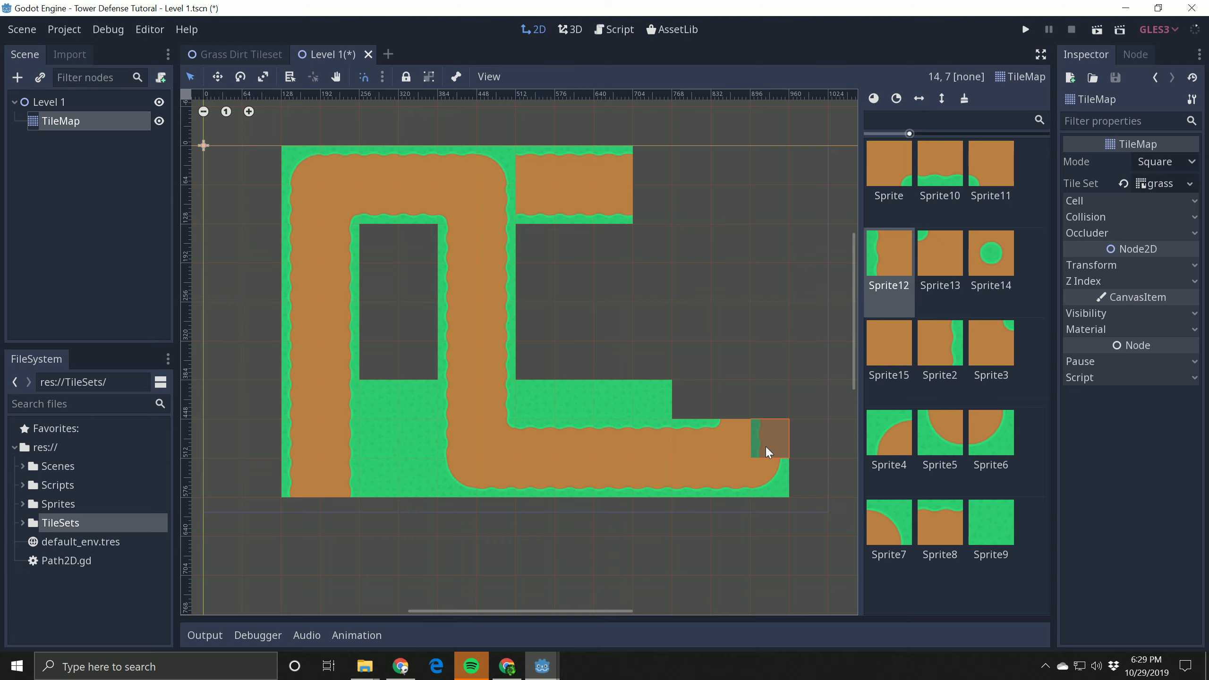
left_click_drag(736, 389, 736, 259)
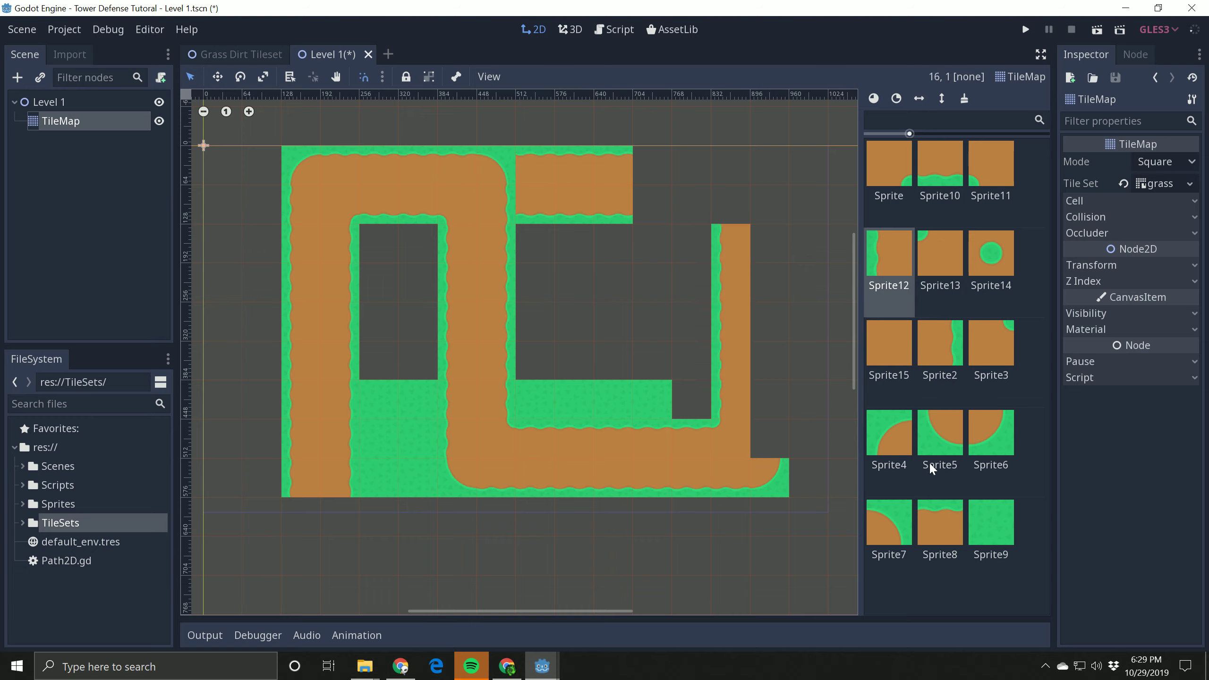
left_click(889, 435)
left_click(714, 200)
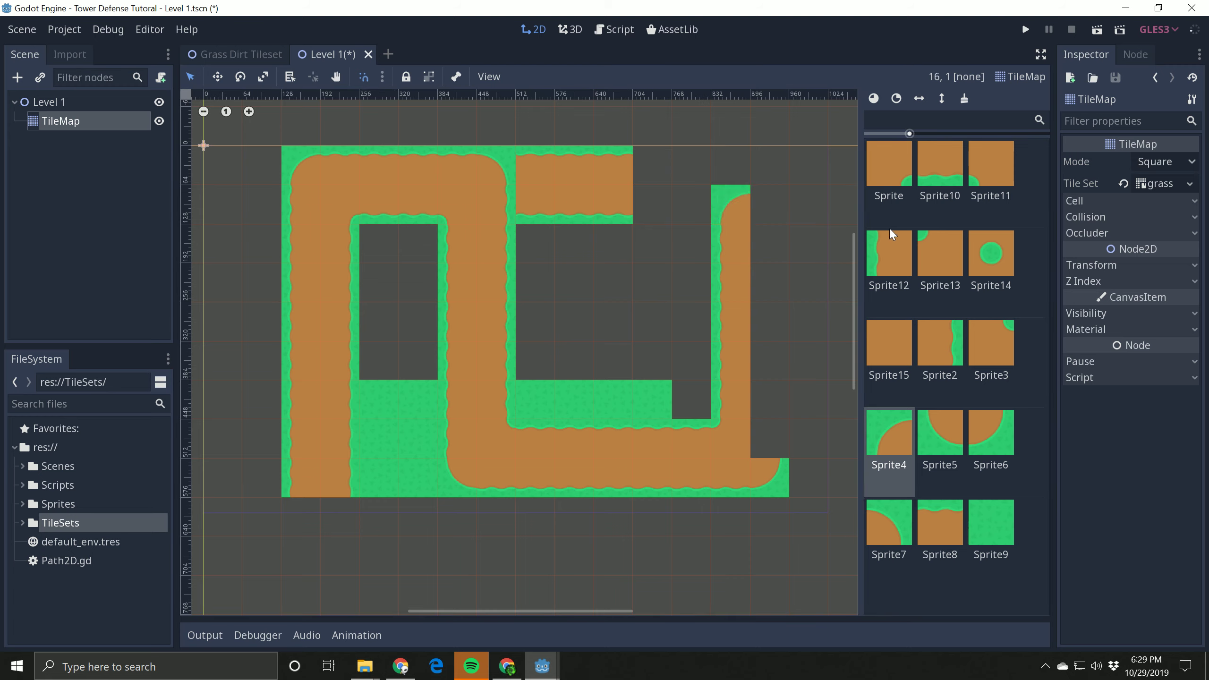
- Paint three Sprite8 tiles rightward from the third vertical path's upper corner as the top edge of a horizontal path
left_click(931, 186)
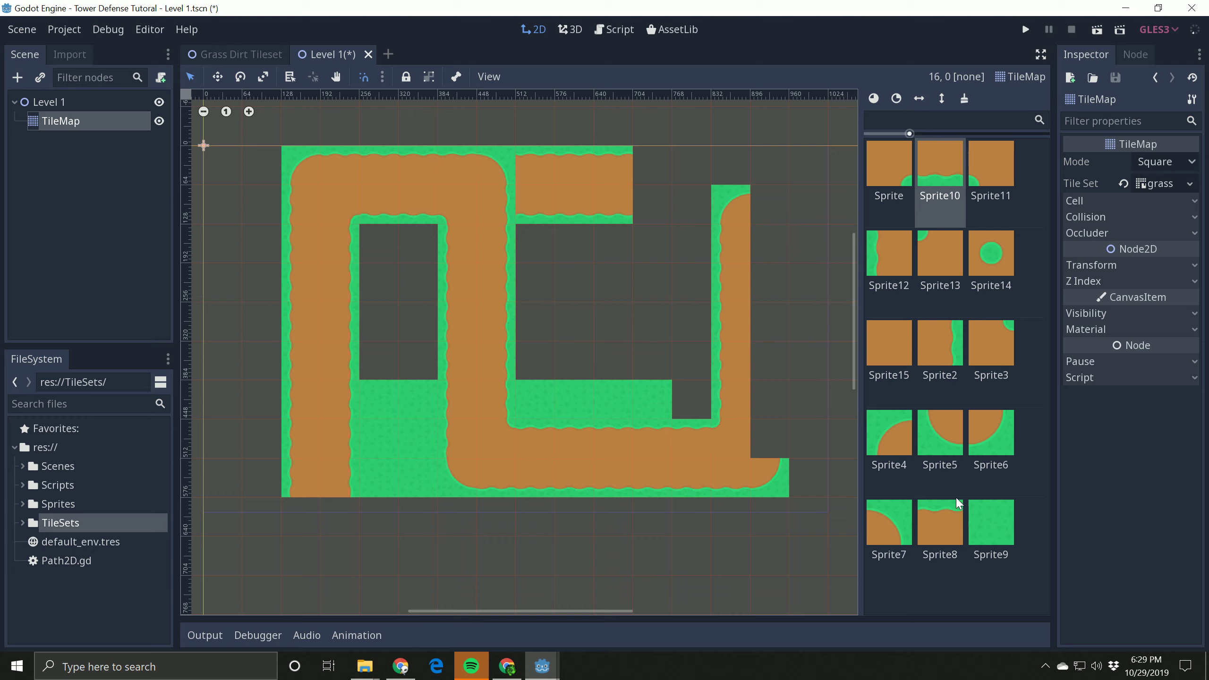
left_click(940, 523)
left_click_drag(776, 212, 843, 213)
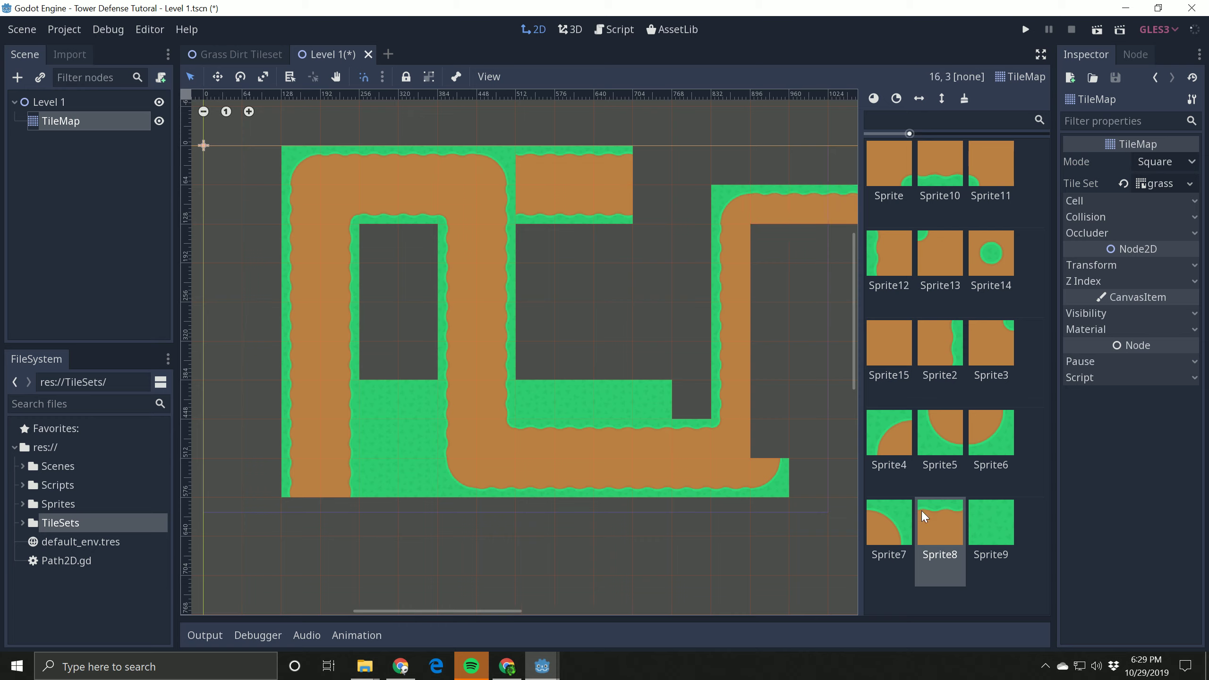
- Paint five Sprite2 tiles upward as the third vertical path's right edge, and complete the bend above them with a Sprite inner corner
left_click(942, 352)
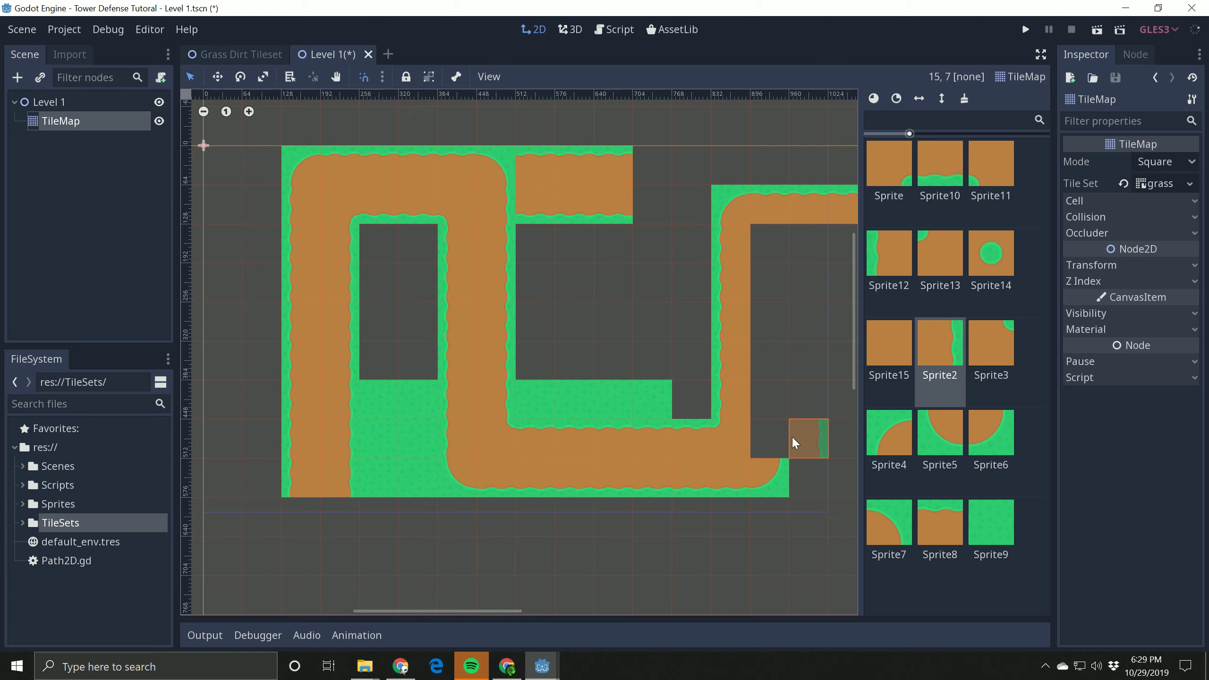
left_click_drag(781, 436, 780, 278)
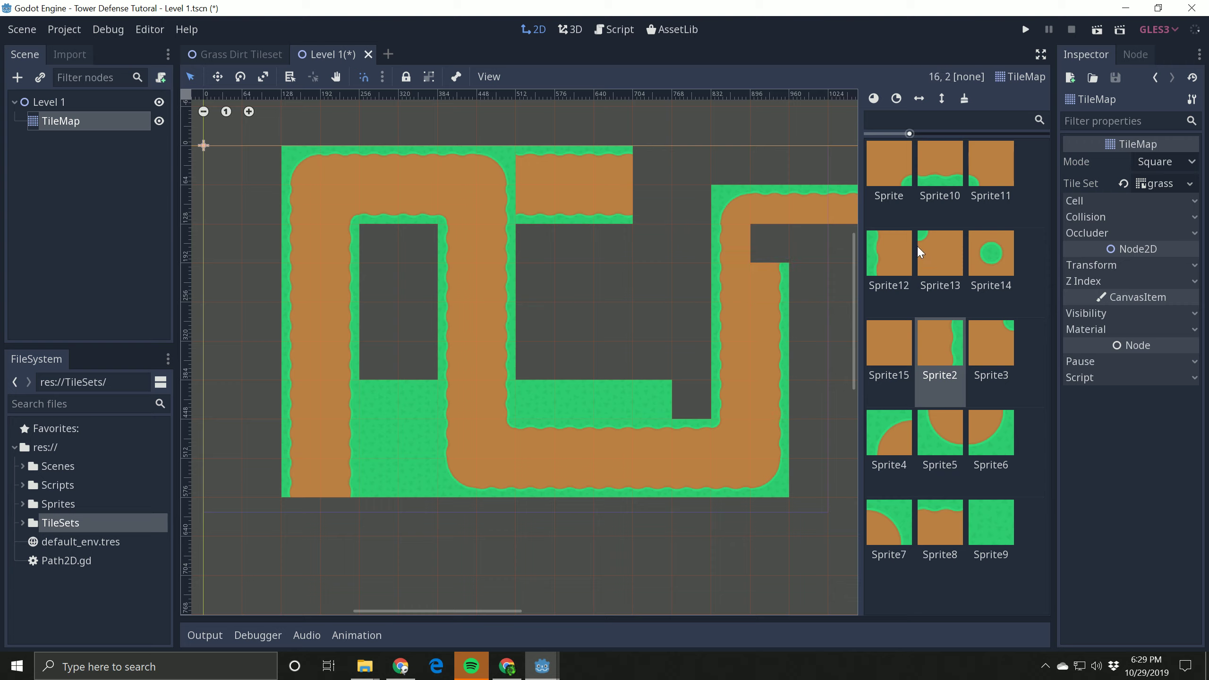
left_click(889, 183)
left_click(784, 230)
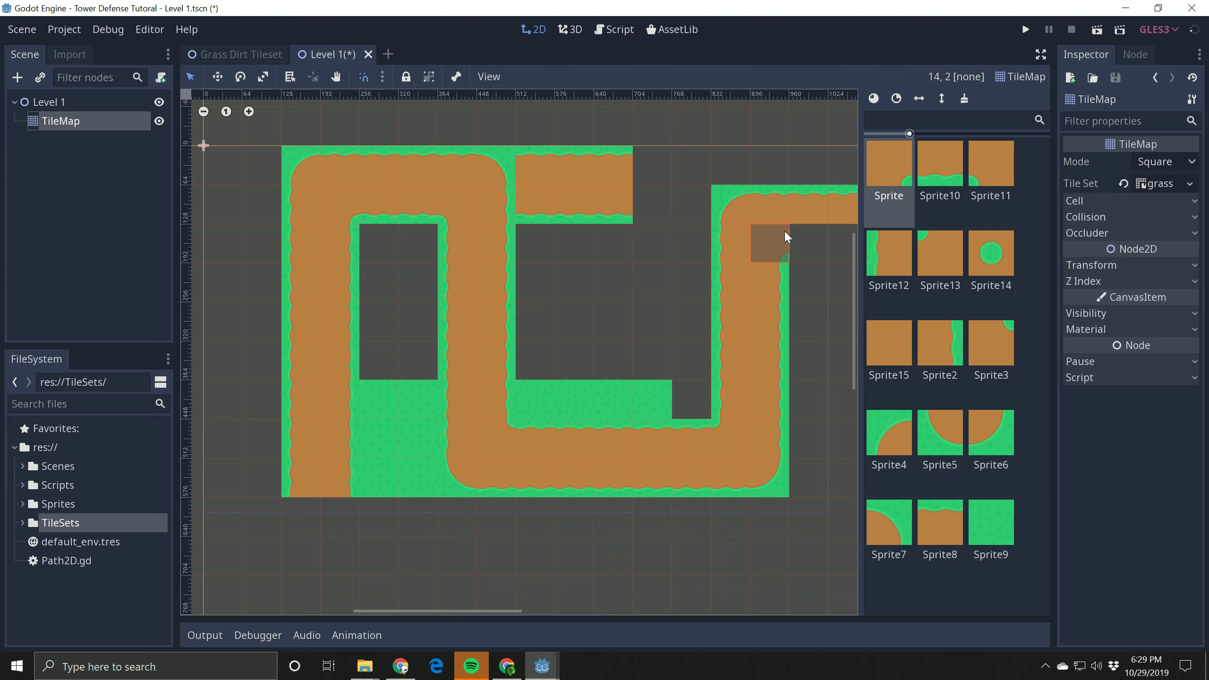
- Paint two Sprite10 tiles rightward from the inner corner as the upper-right horizontal path's bottom edge
left_click(952, 507)
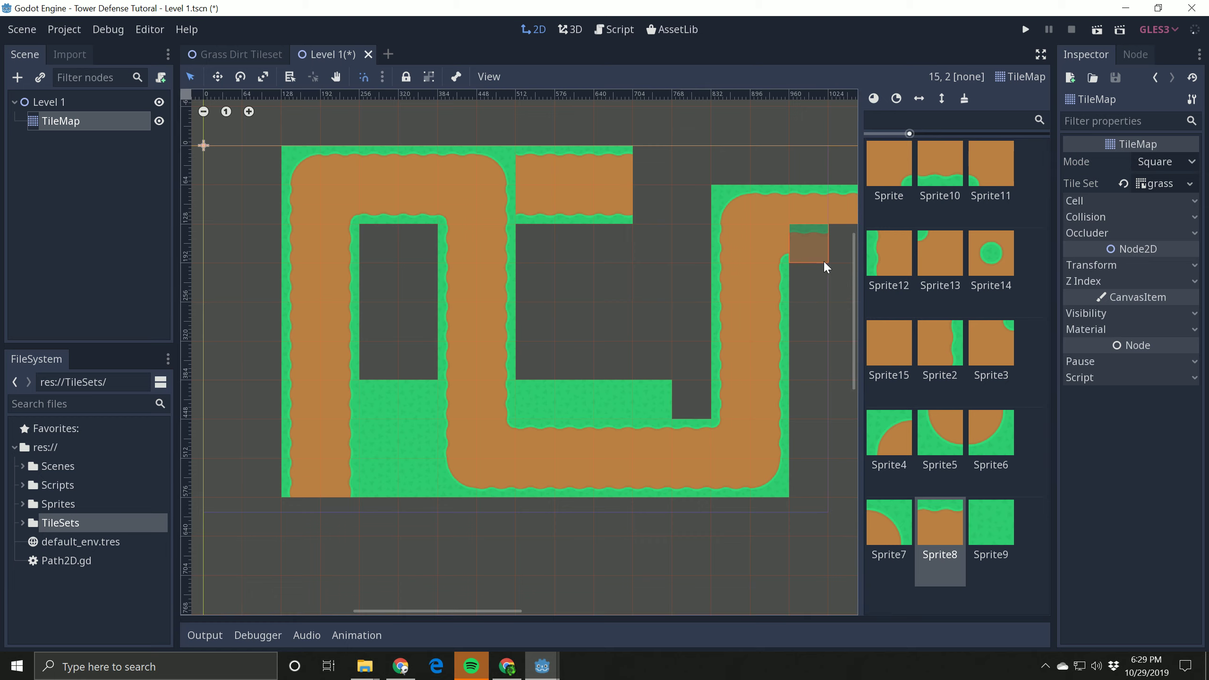
left_click(926, 177)
left_click_drag(812, 246, 840, 249)
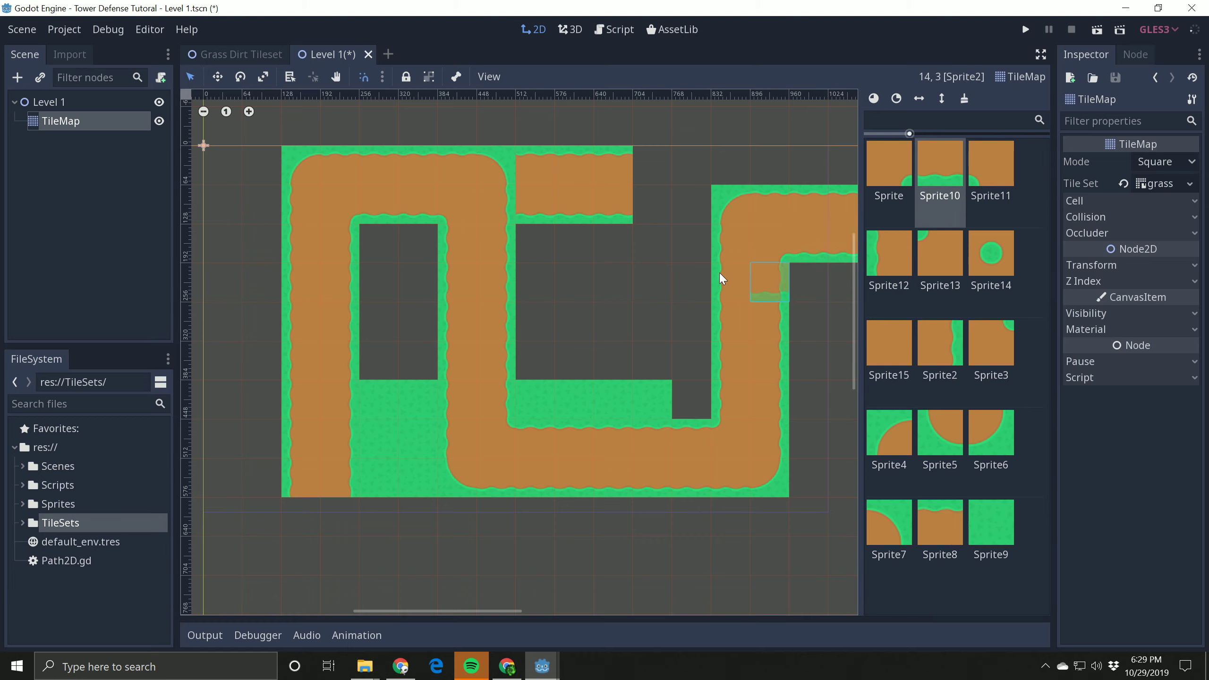
- Bucket-fill the empty areas between the first, second and third vertical paths with the Sprite9 grass tile
left_click(993, 518)
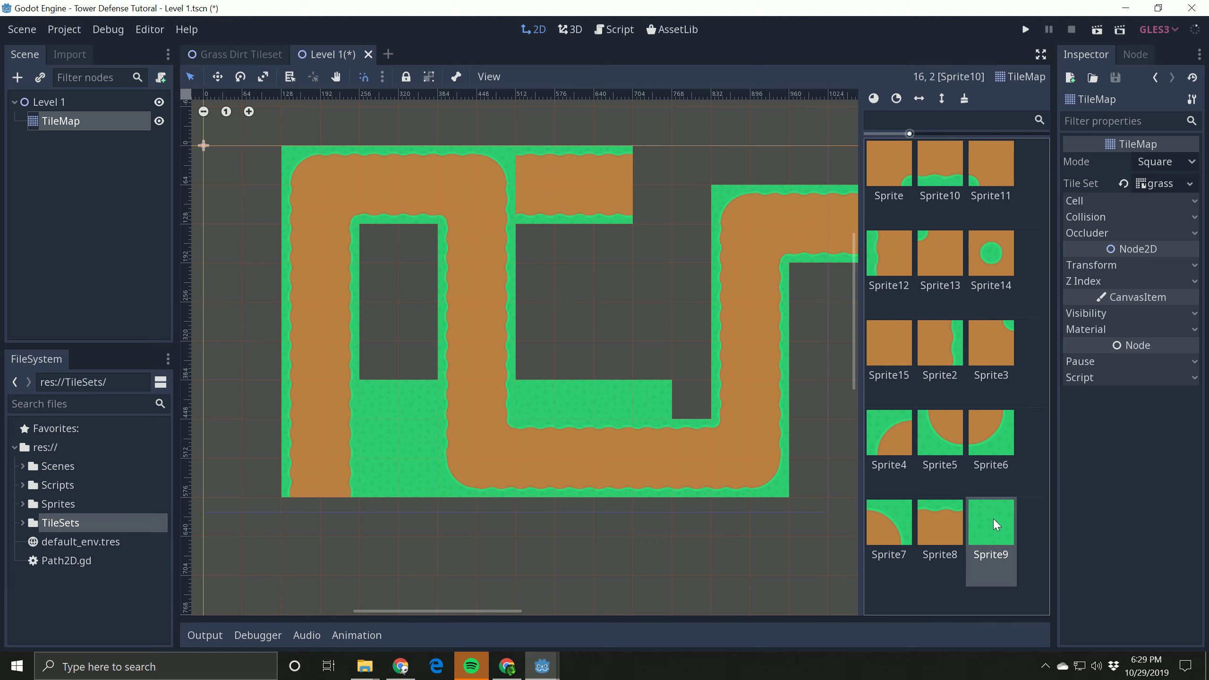
key("b")
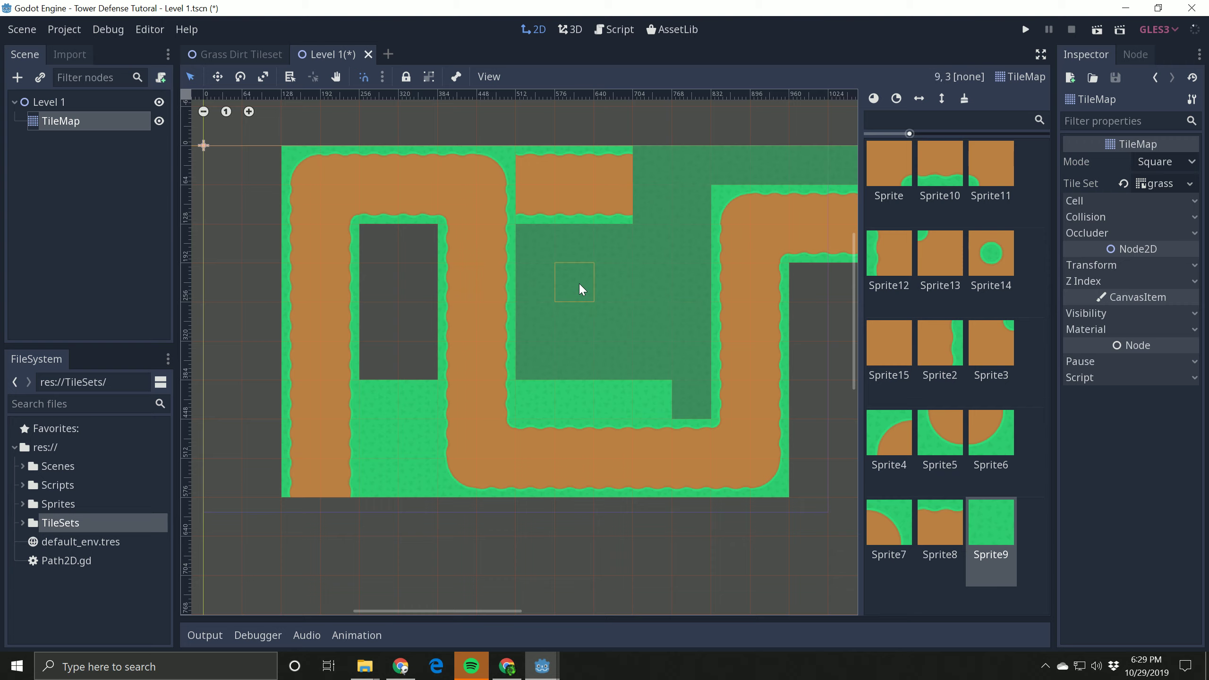
left_click(591, 285)
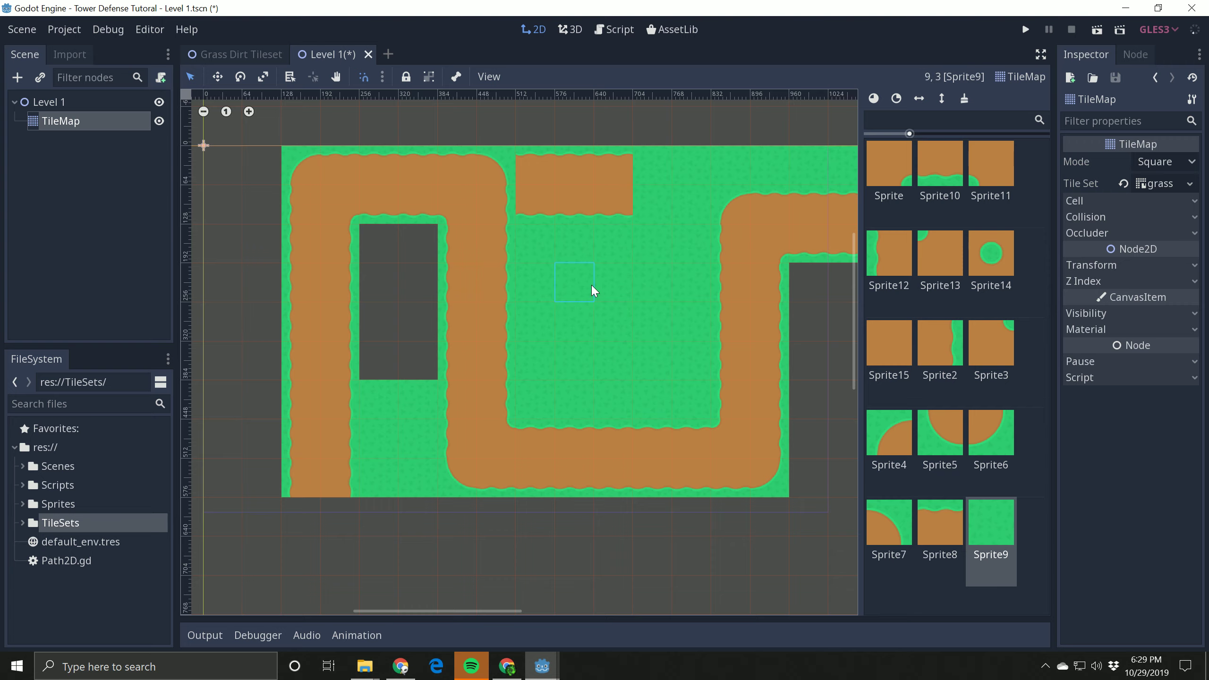
left_click(387, 313)
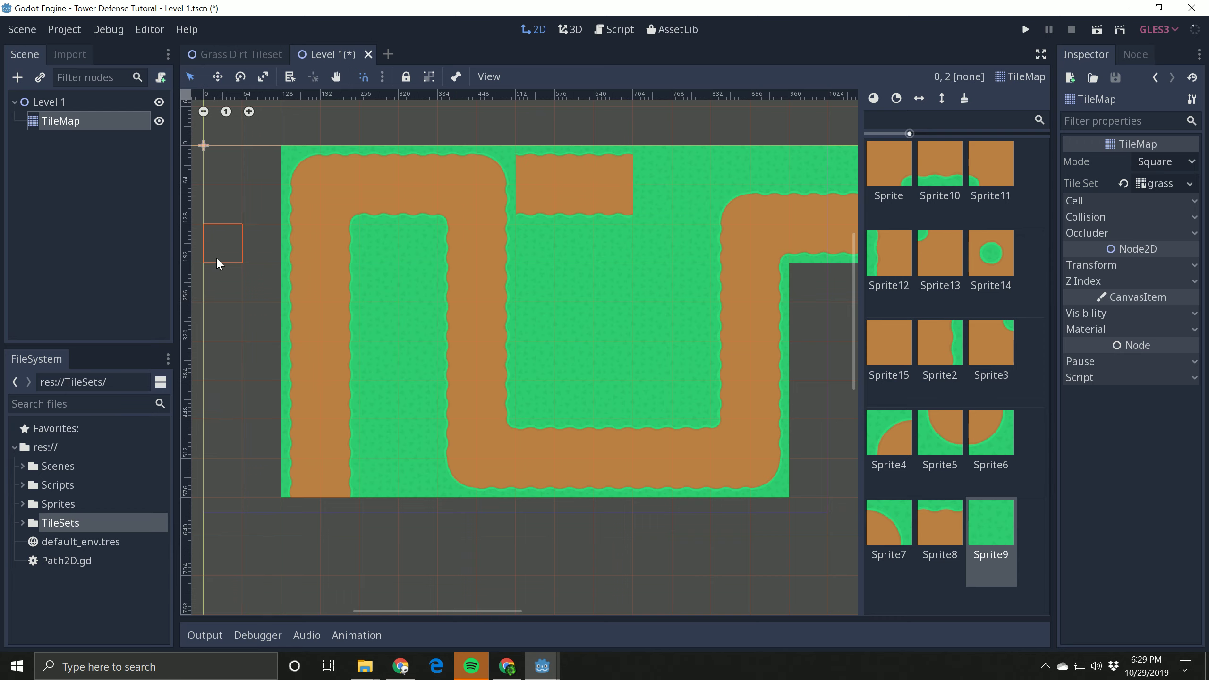
- Paint a Sprite9 grass border around the map, below, left of, above and right of the path
mouse_move(261, 502)
left_mouse_down()
mouse_move(261, 481)
mouse_move(208, 505)
mouse_move(395, 526)
mouse_move(804, 513)
left_mouse_up()
left_click(208, 445)
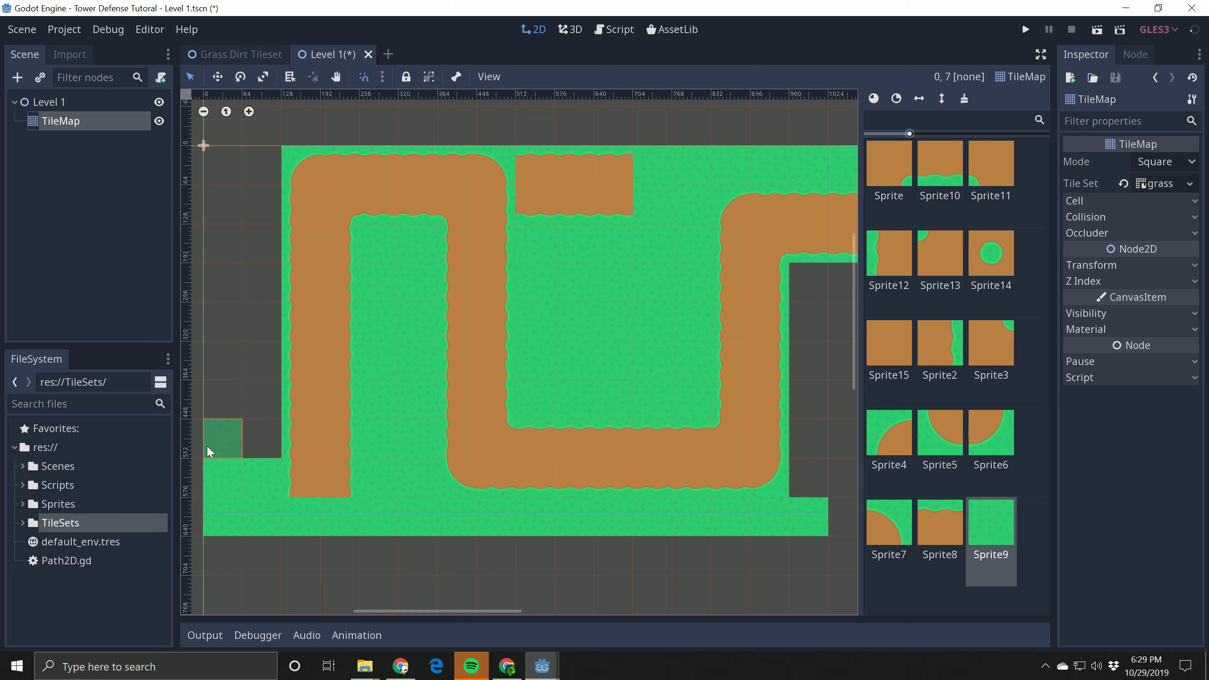
left_click_drag(209, 421, 206, 170)
mouse_move(208, 336)
left_mouse_down()
mouse_move(224, 124)
mouse_move(547, 110)
mouse_move(317, 129)
mouse_move(838, 125)
left_mouse_up()
left_click(809, 322)
left_click_drag(810, 356, 814, 400)
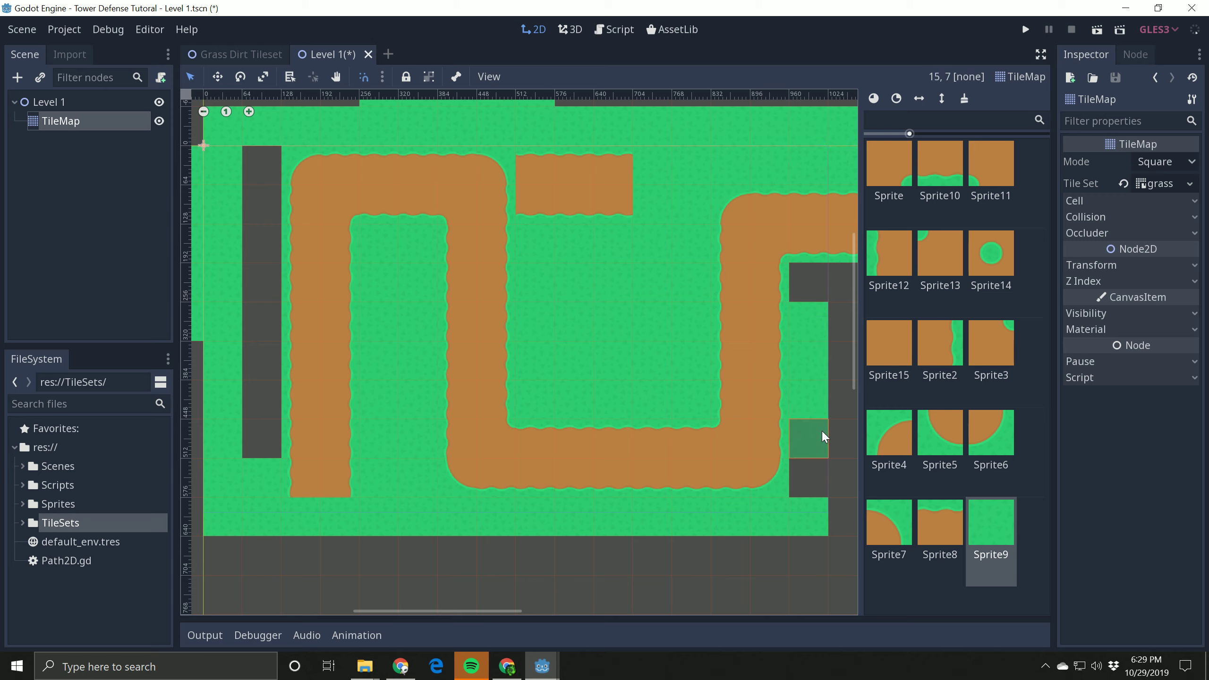
- Bucket-fill the right-hand gaps, the leftover dirt block near the map's top and the gap beside the first vertical path with Sprite9
left_click(832, 339)
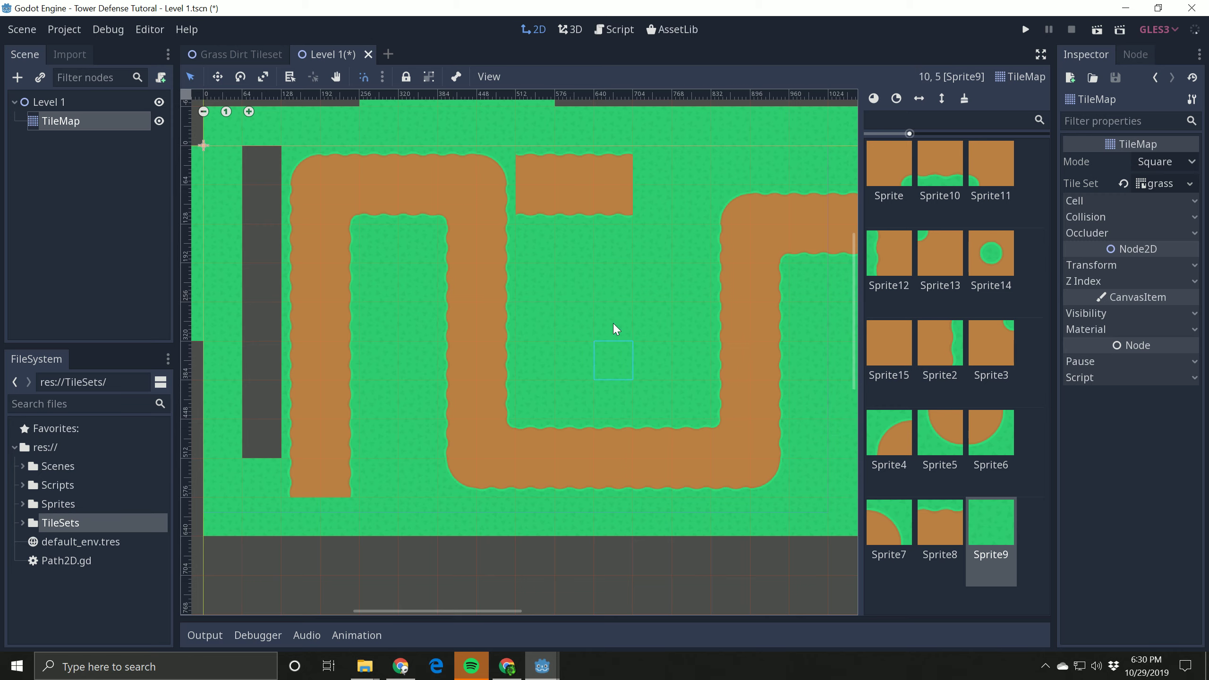
left_click(566, 169)
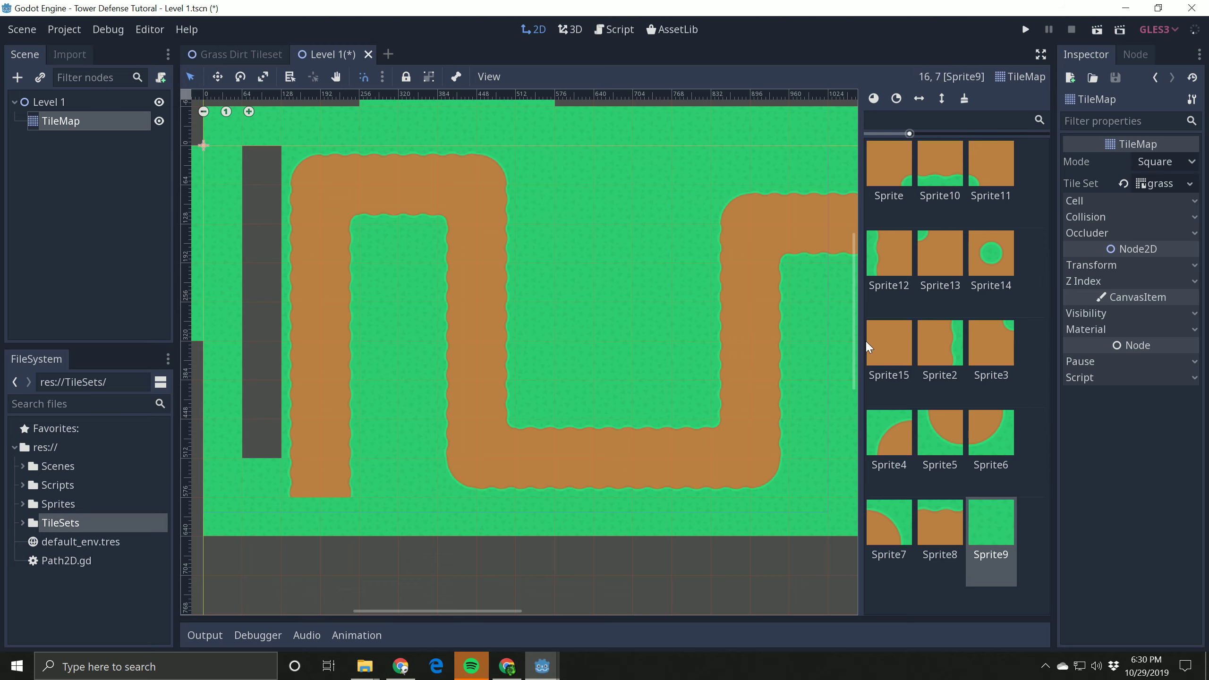
left_click(266, 217)
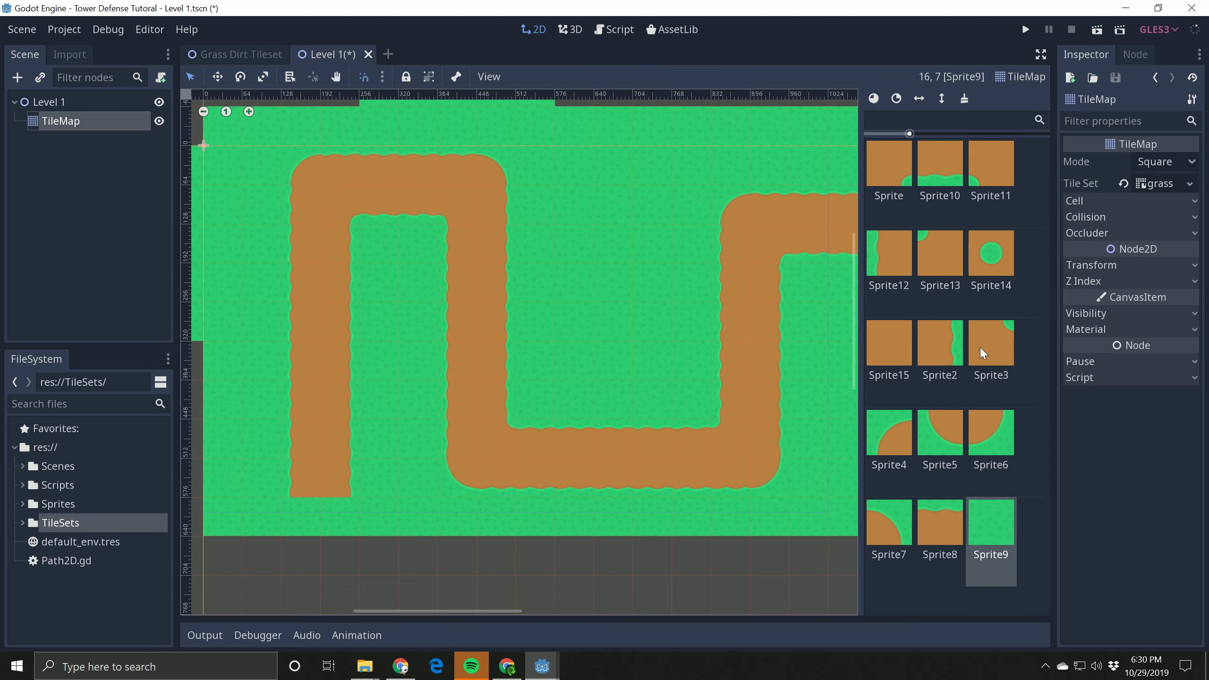
- Extend the first vertical path two tiles downward with Sprite2 as its right edge and Sprite12 as its left edge
left_click(940, 343)
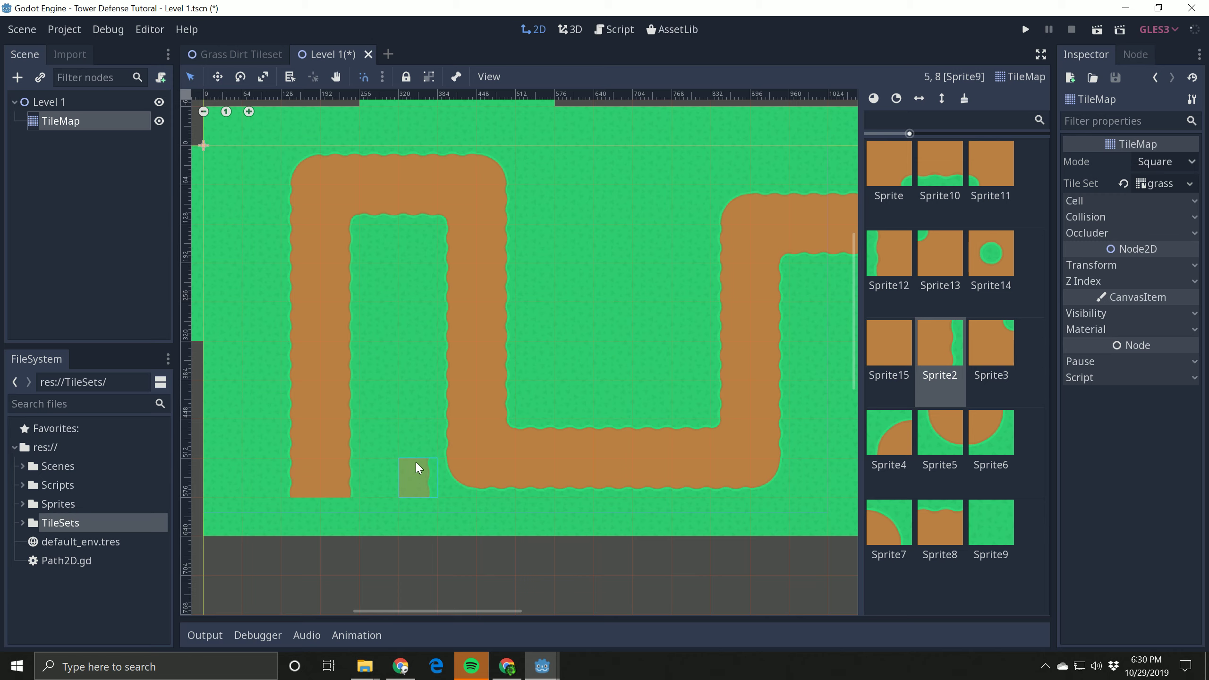
left_click_drag(340, 522, 336, 567)
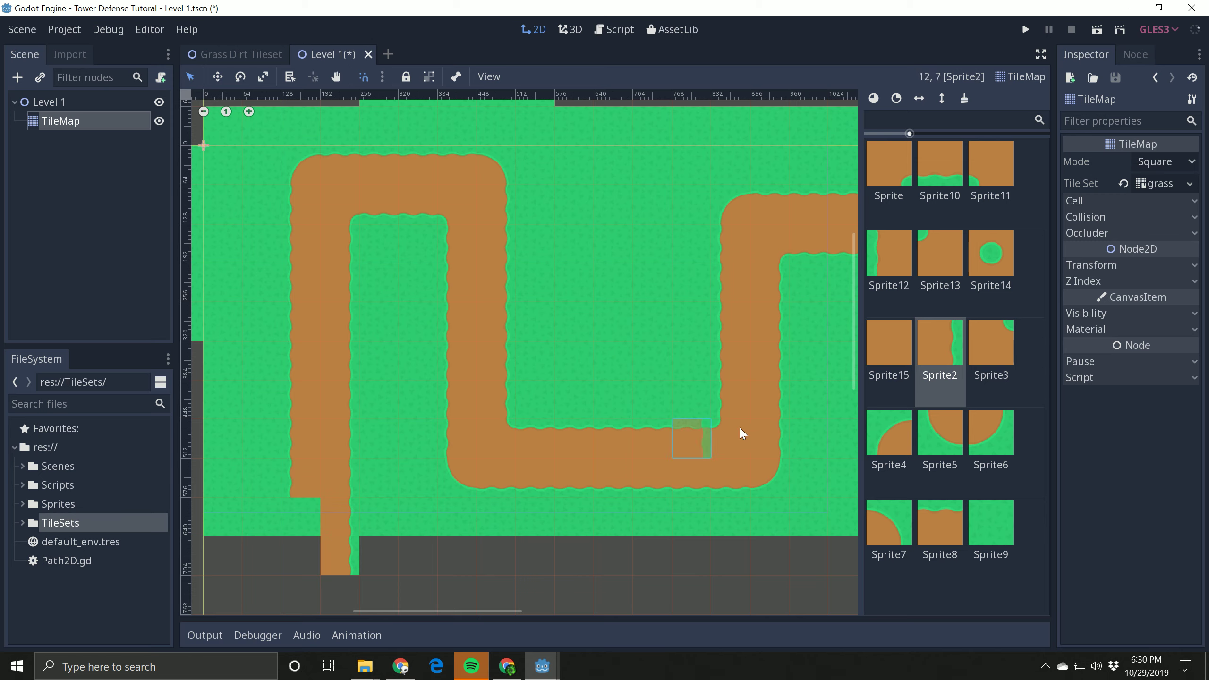
left_click(889, 252)
left_click_drag(302, 530, 304, 554)
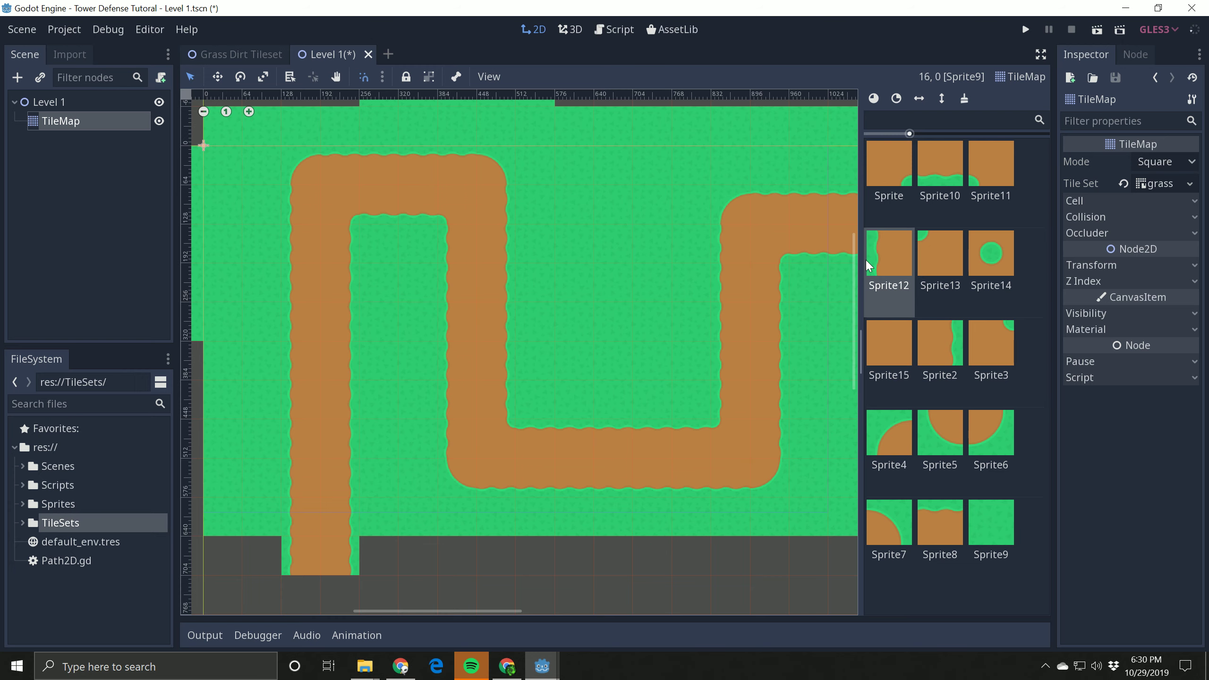
mouse_move(864, 262)
left_mouse_down()
mouse_move(931, 262)
mouse_move(867, 262)
left_mouse_up()
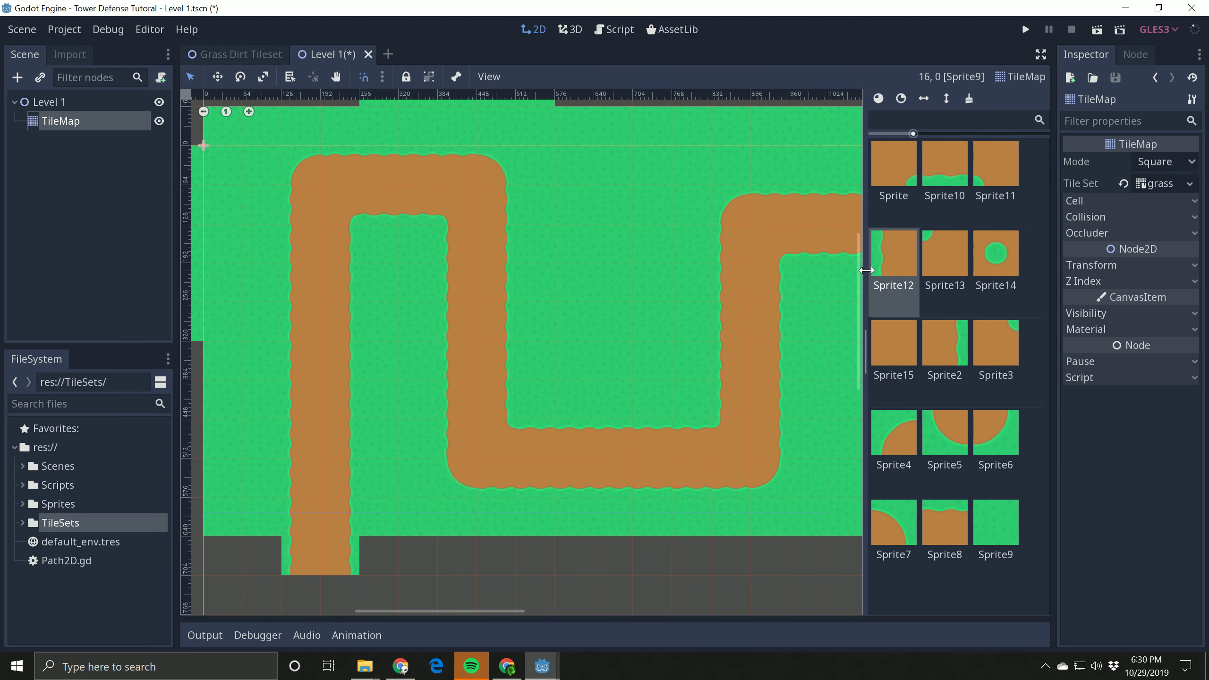
scroll(714, 399, "down", 3)
scroll(806, 458, "up", 2)
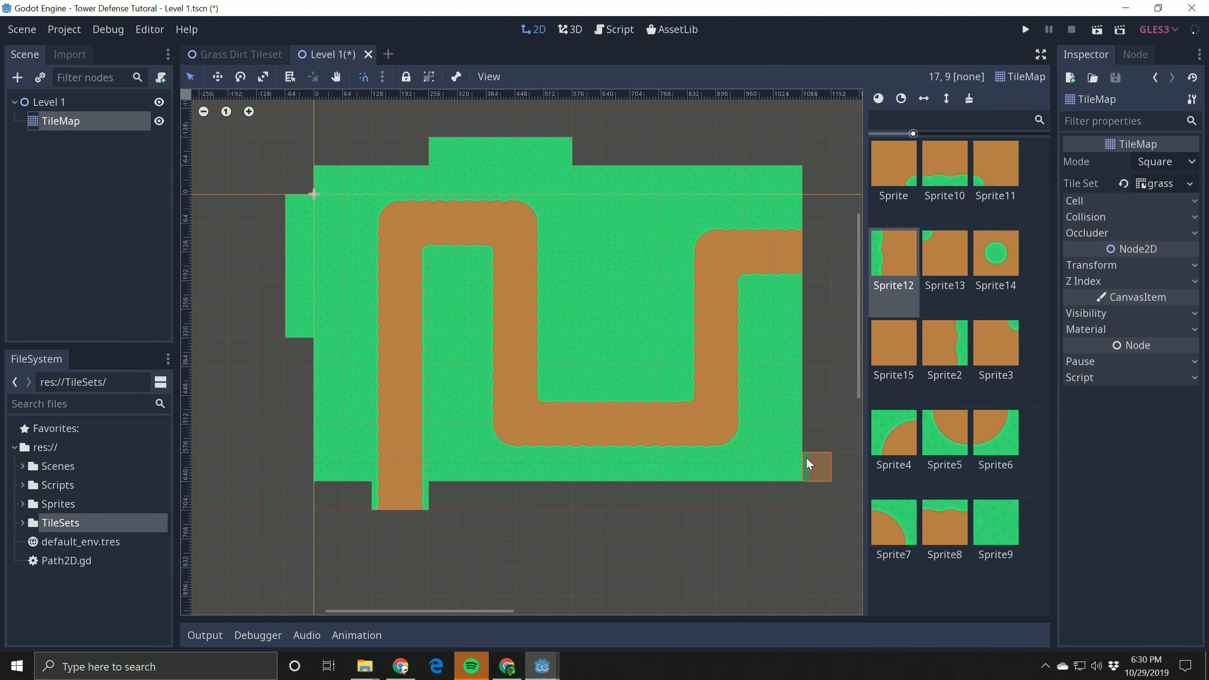